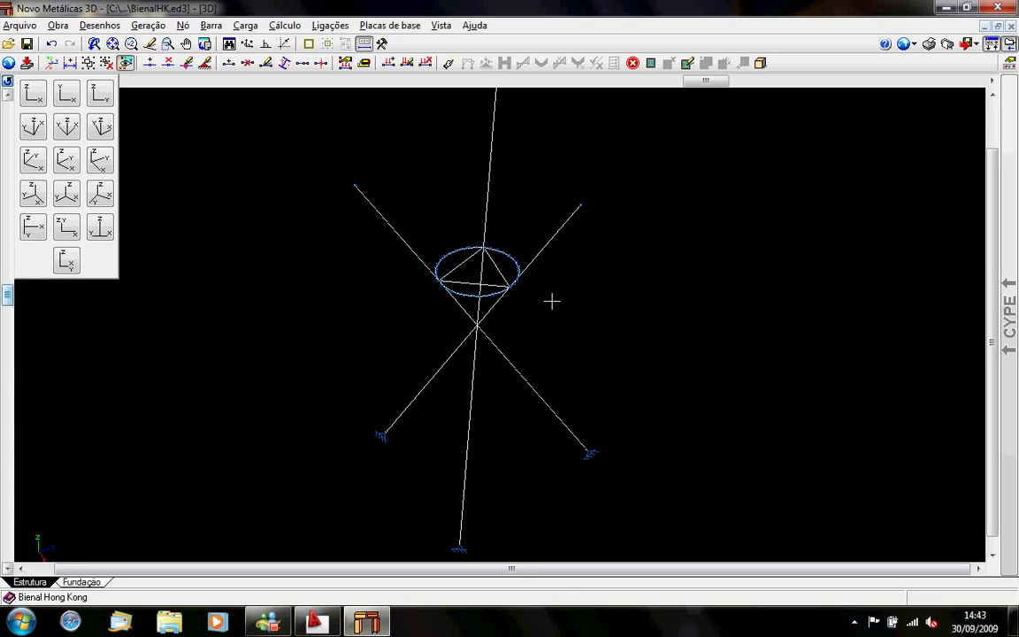
- Examine the overall 3D bar structure, from the free upper bar ends down to the supports
drag(519, 294, 501, 355)
scroll(454, 367, down, 1)
drag(464, 398, 439, 362)
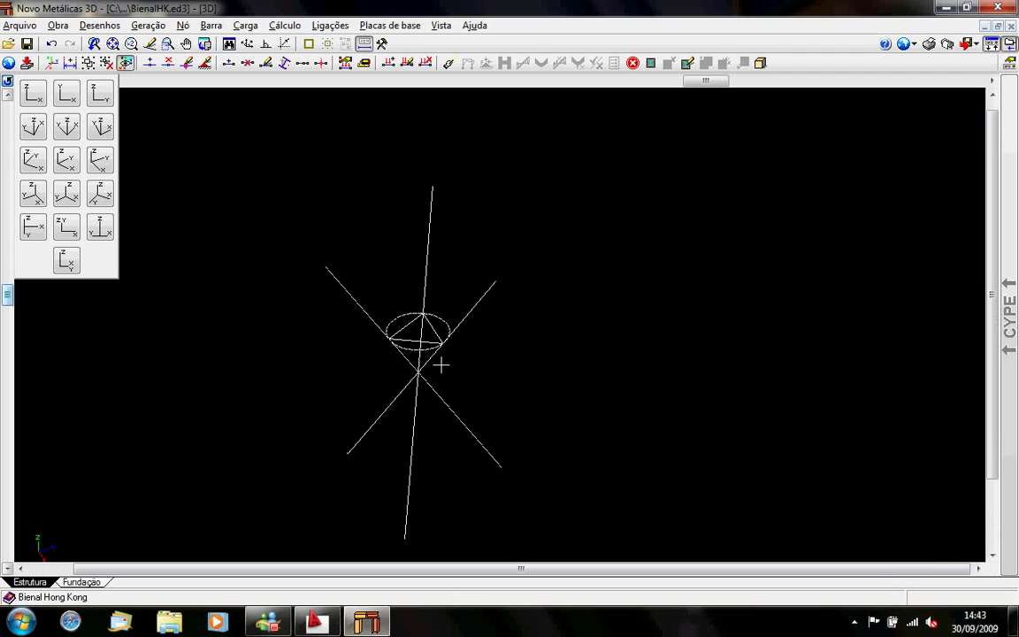
drag(427, 379, 469, 321)
scroll(459, 362, up, 1)
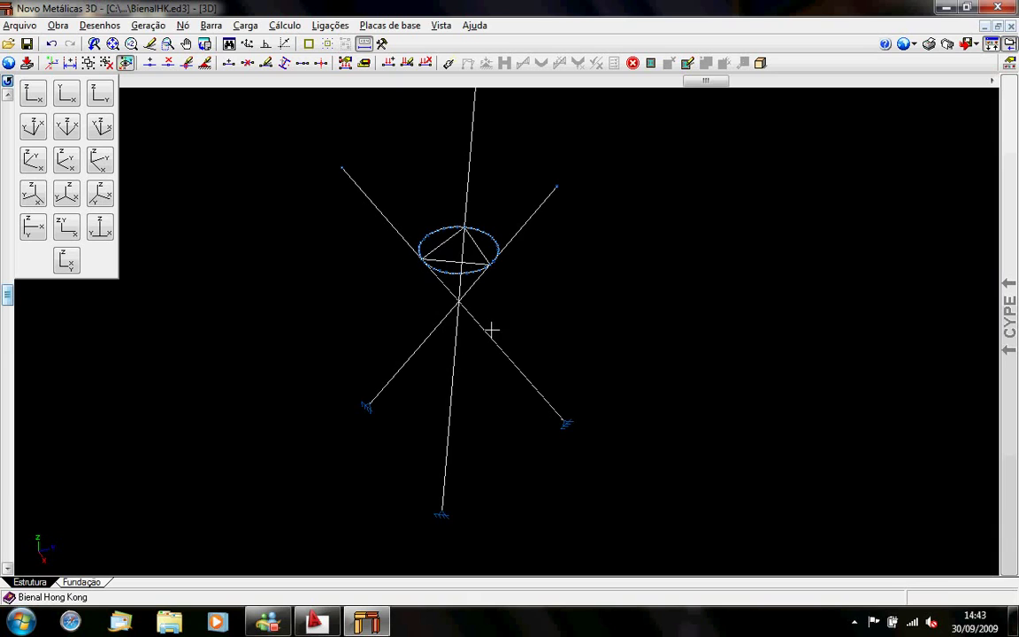
scroll(487, 377, down, 1)
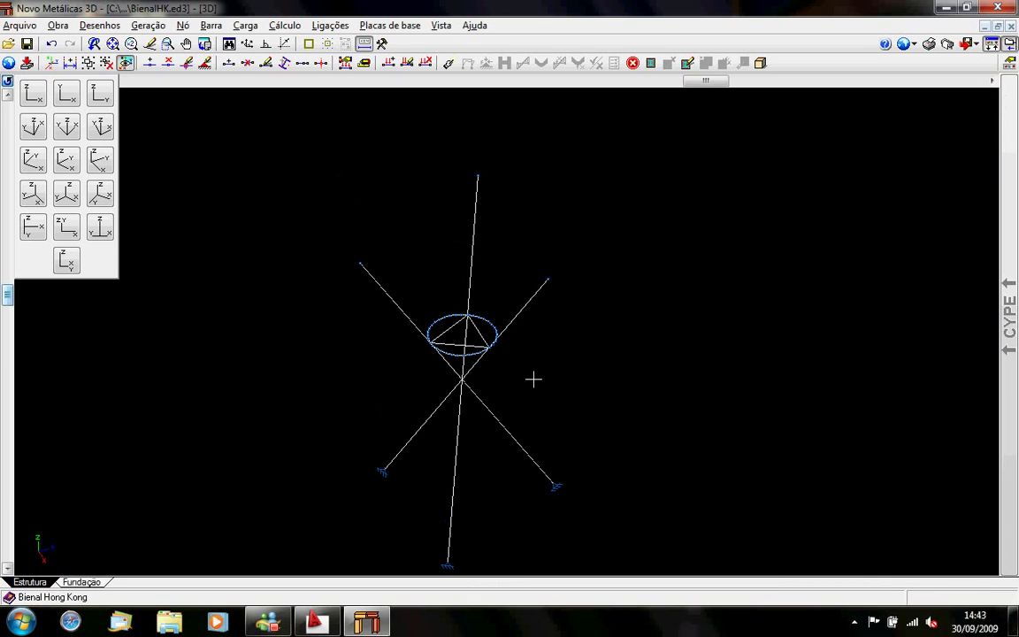
drag(493, 387, 465, 328)
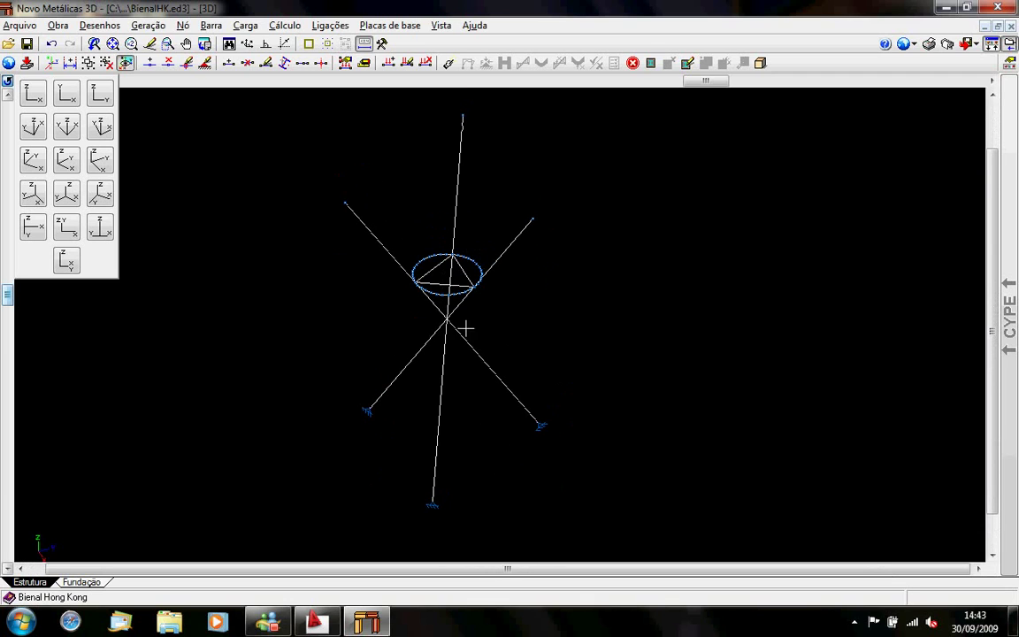
scroll(439, 409, up, 1)
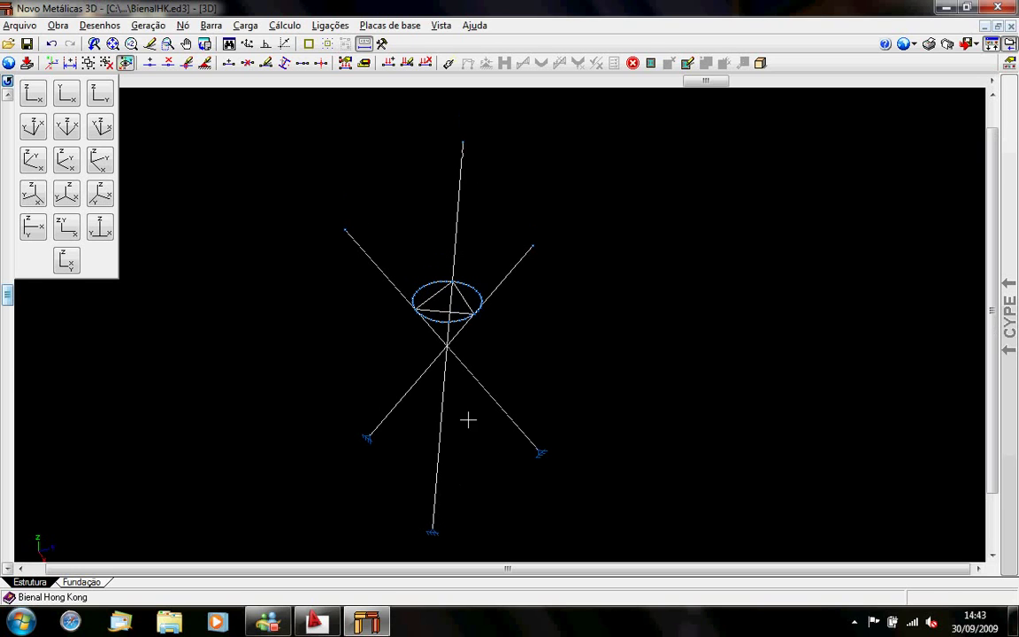
- Examine the ring of short bars and the inner triangle connecting the three inclined bars
scroll(502, 292, up, 4)
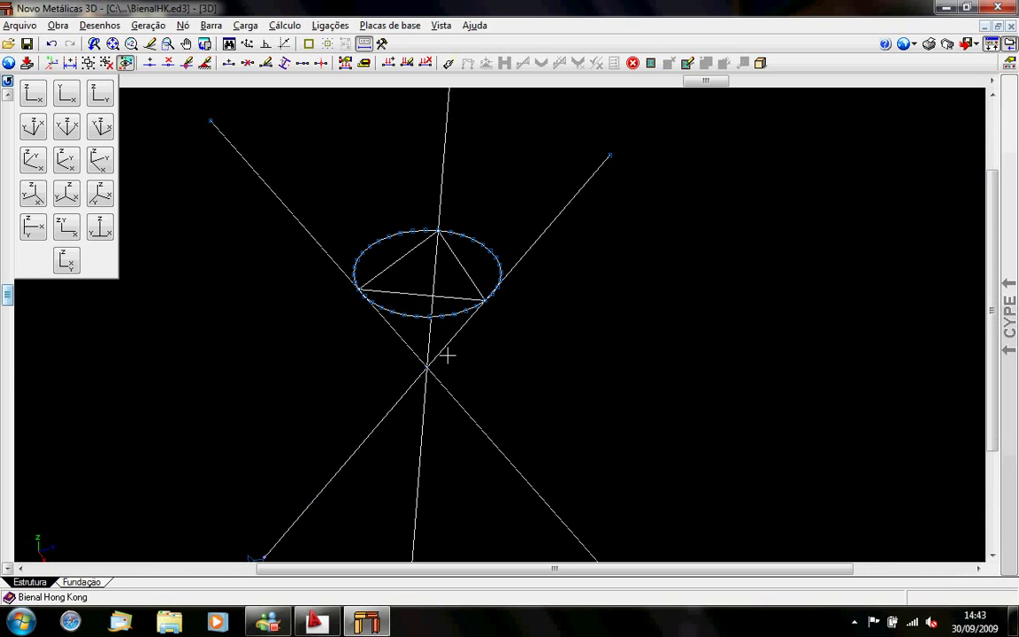
drag(449, 354, 531, 277)
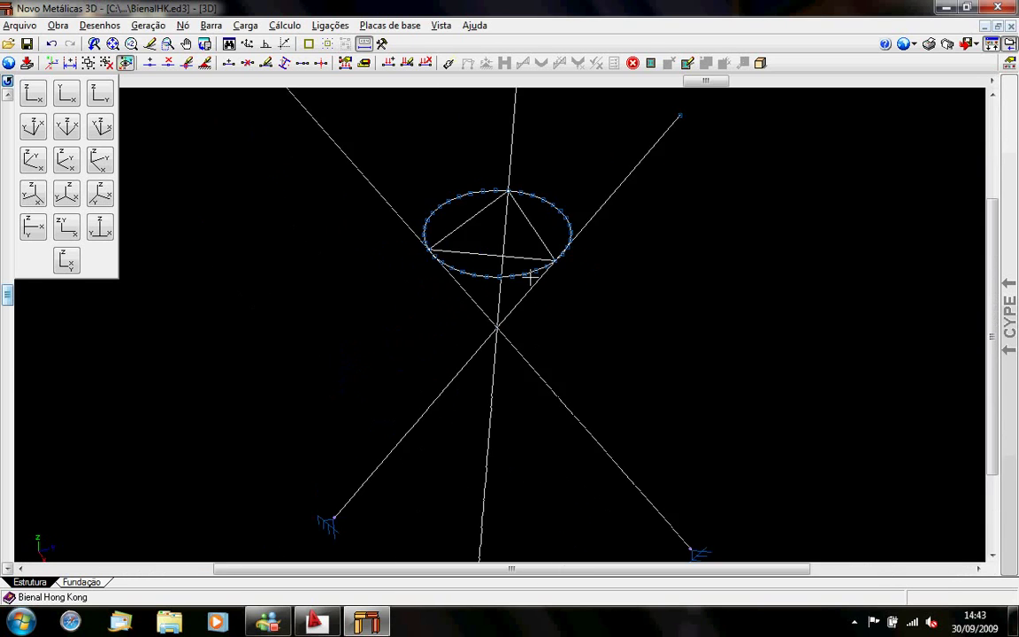
scroll(452, 241, up, 2)
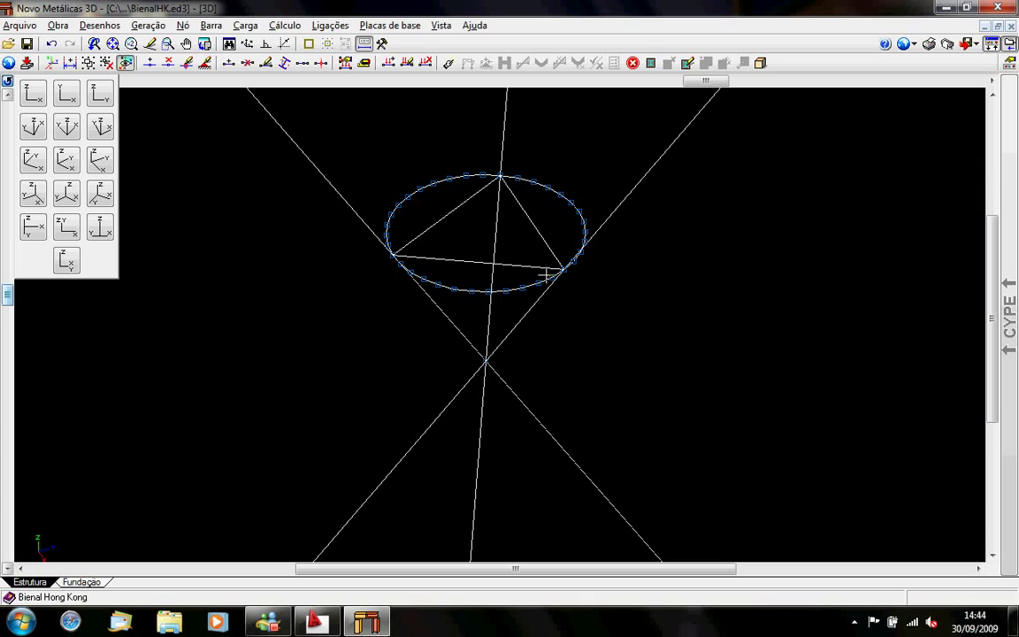
drag(502, 177, 493, 278)
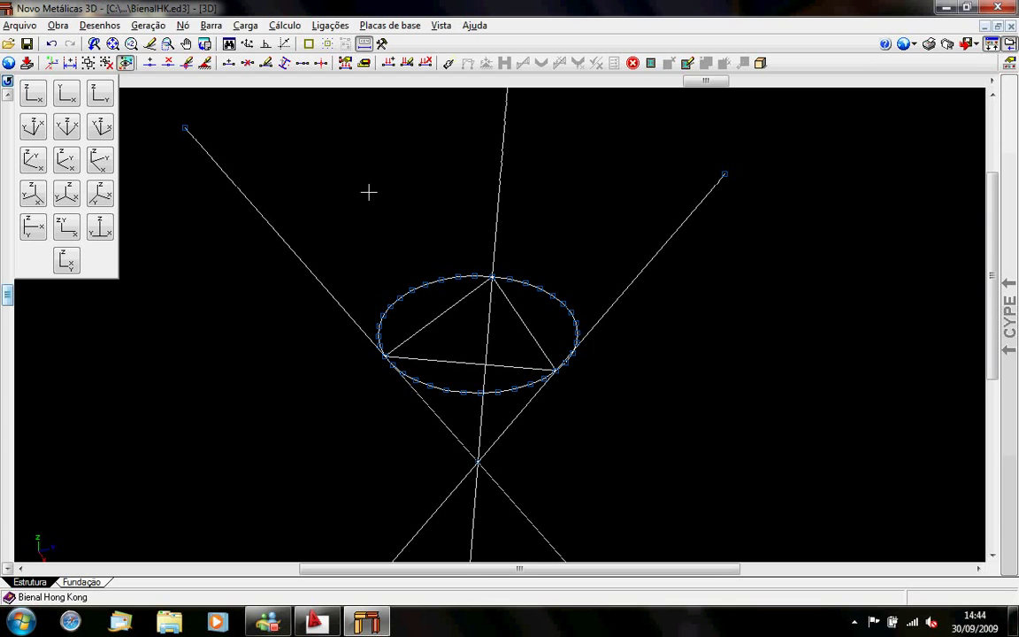
scroll(470, 306, down, 1)
- Examine the external supports at the lower ends of the three inclined bars
drag(539, 426, 538, 281)
drag(483, 424, 488, 375)
scroll(487, 376, down, 4)
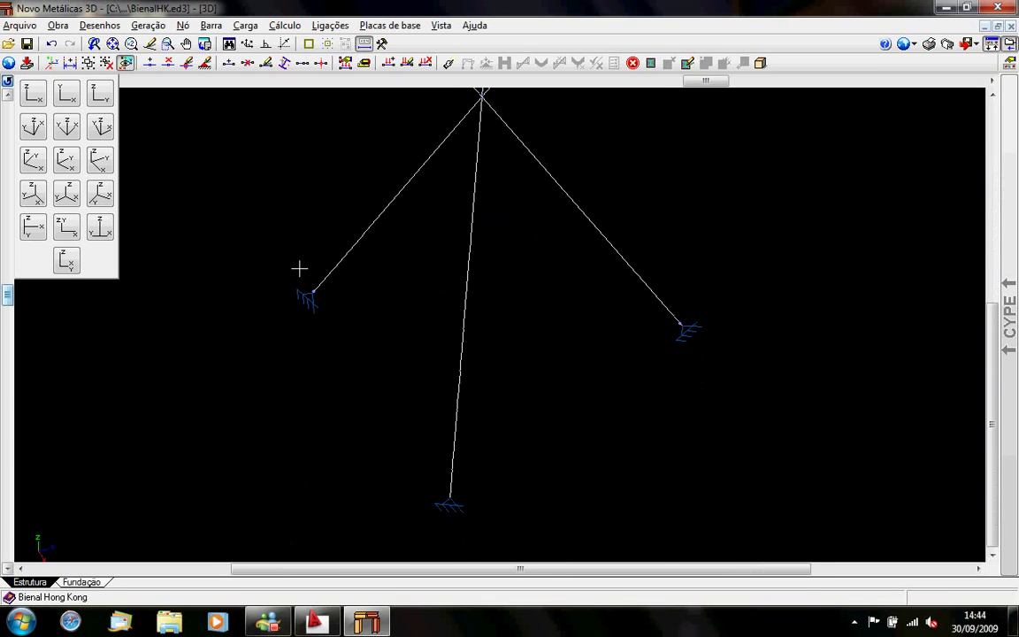
scroll(310, 290, up, 2)
scroll(272, 295, down, 1)
drag(721, 436, 633, 326)
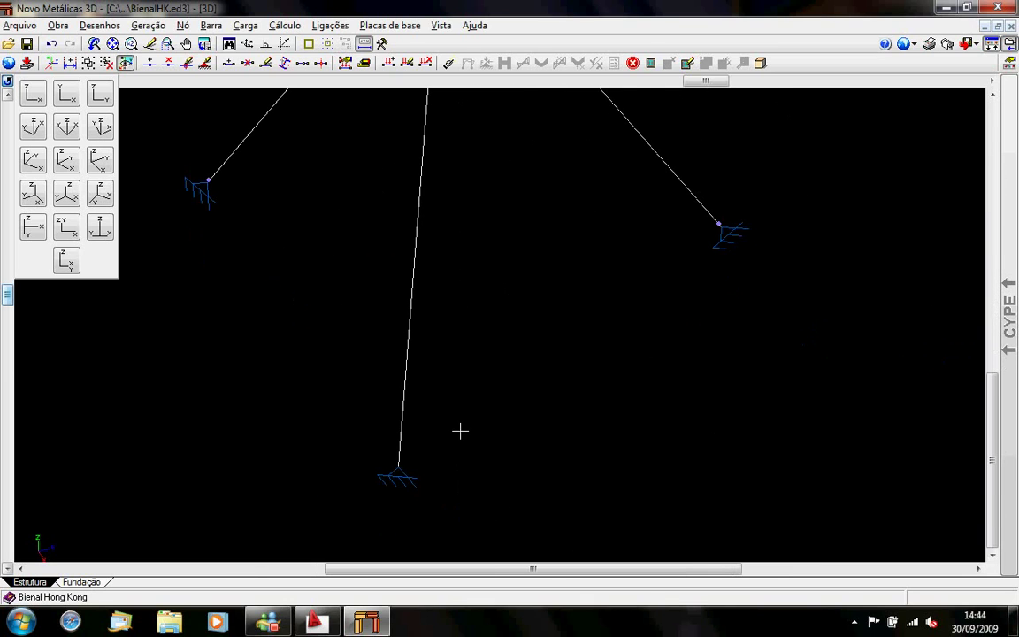
drag(380, 471, 463, 452)
scroll(482, 456, up, 1)
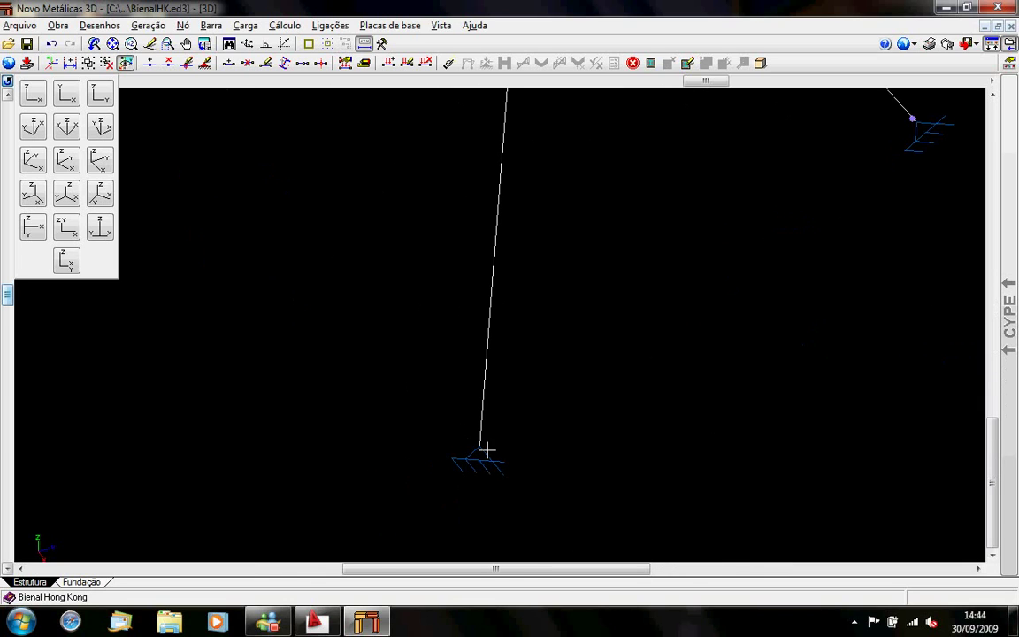
scroll(482, 451, up, 1)
scroll(474, 451, down, 3)
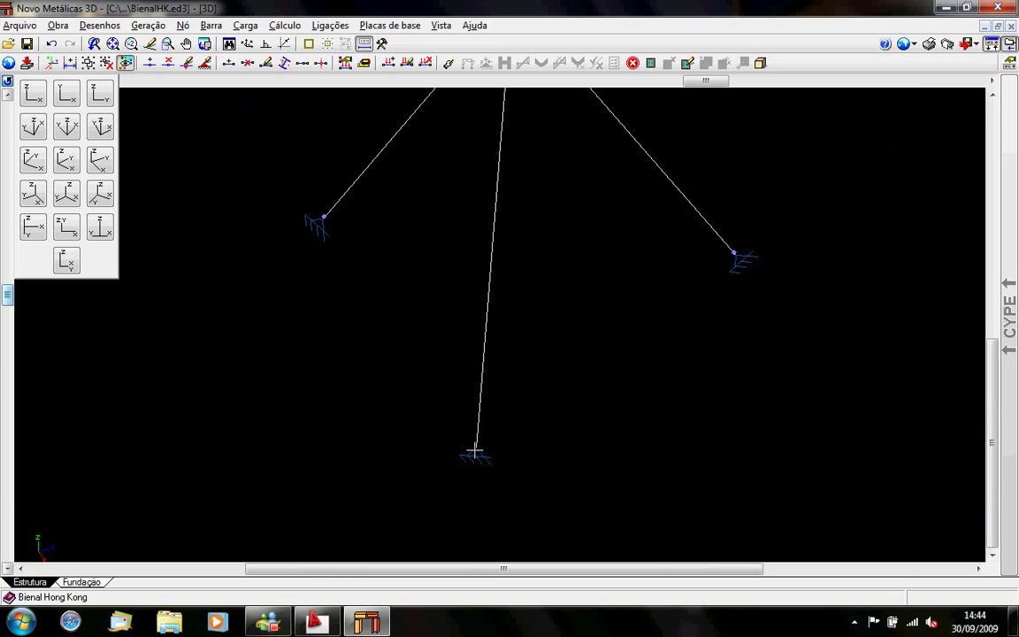
scroll(364, 289, up, 1)
scroll(386, 311, up, 1)
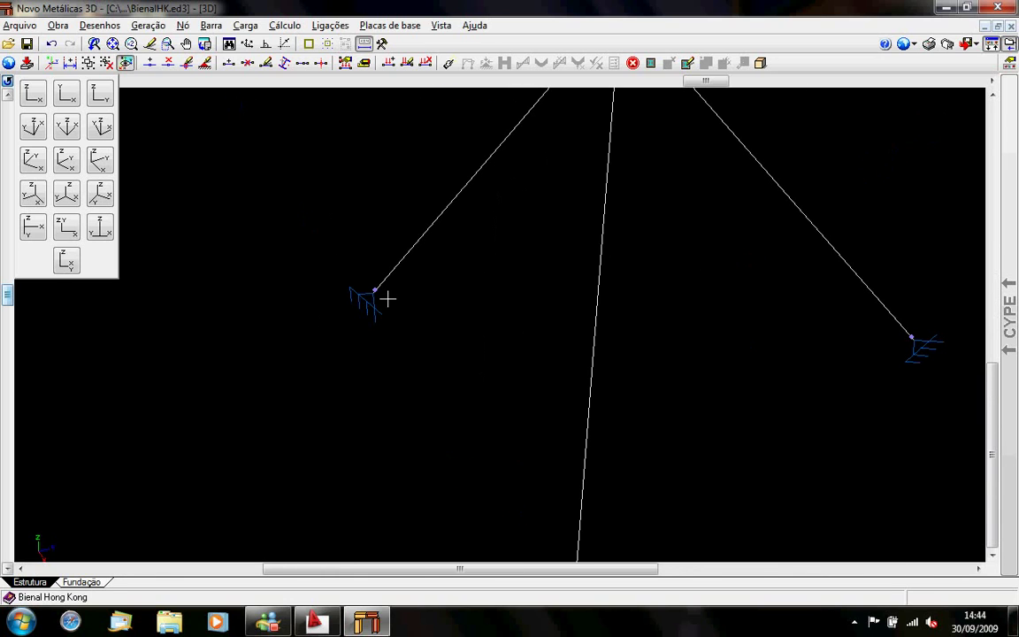
scroll(669, 410, down, 1)
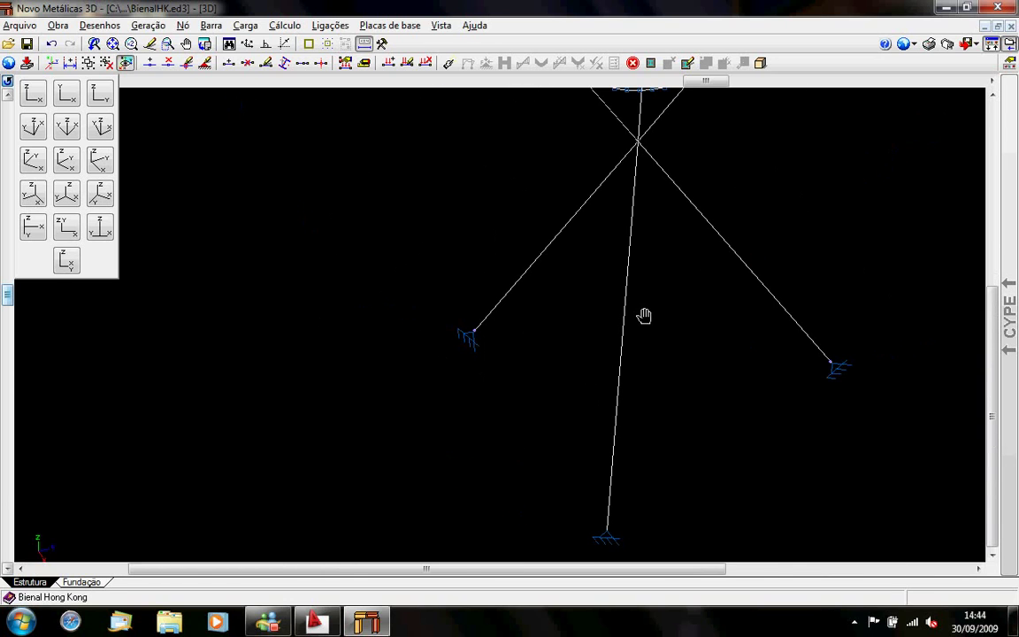
- Inspect the central node where the three inclined bars cross, just below the ring
drag(645, 316, 524, 244)
drag(541, 292, 555, 393)
scroll(534, 394, up, 3)
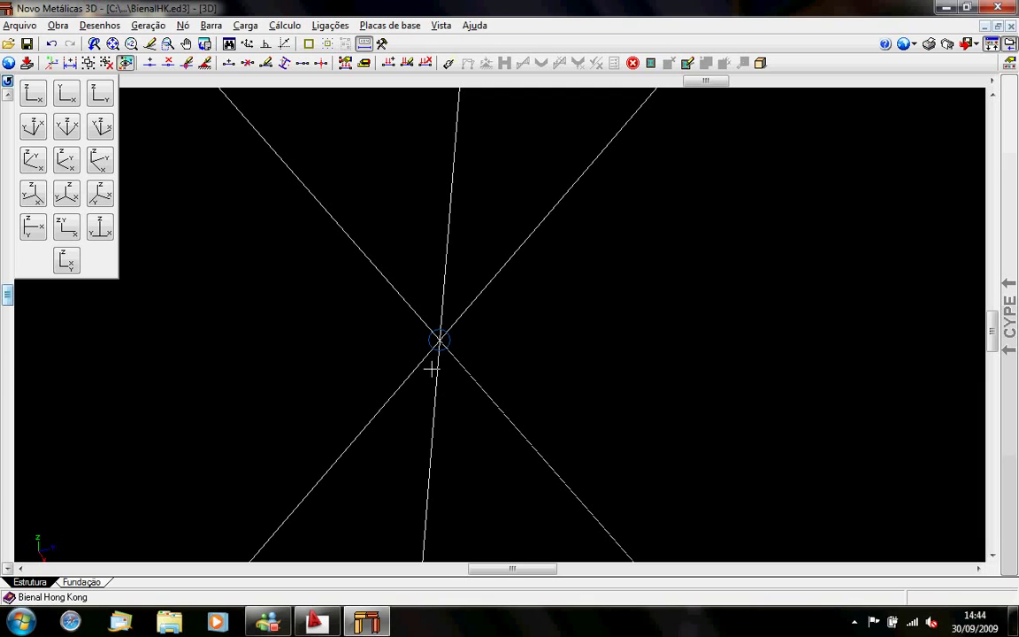
scroll(435, 373, down, 5)
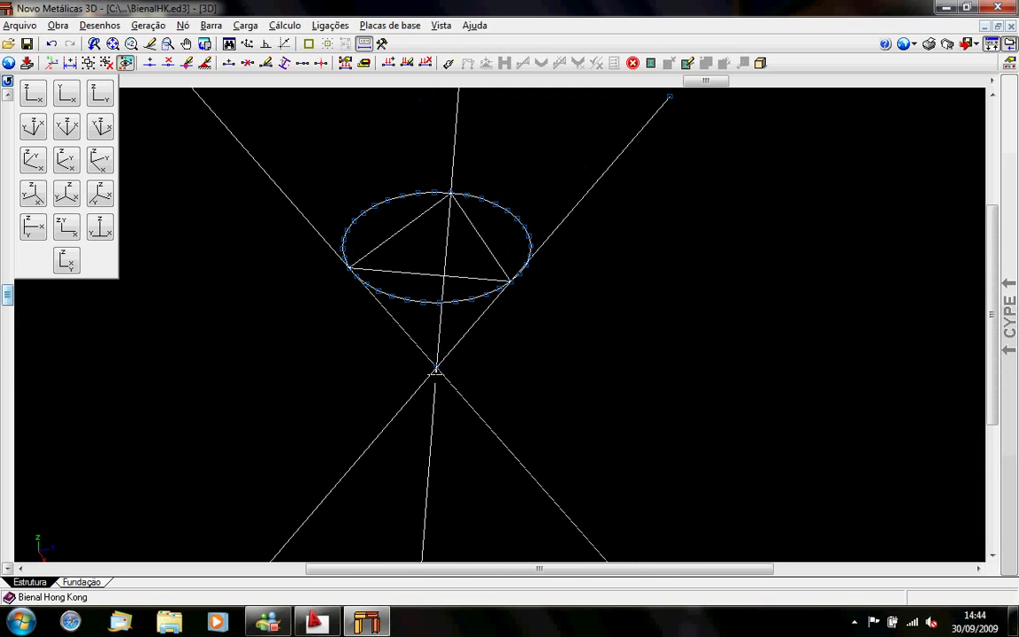
drag(455, 411, 516, 378)
scroll(537, 296, down, 3)
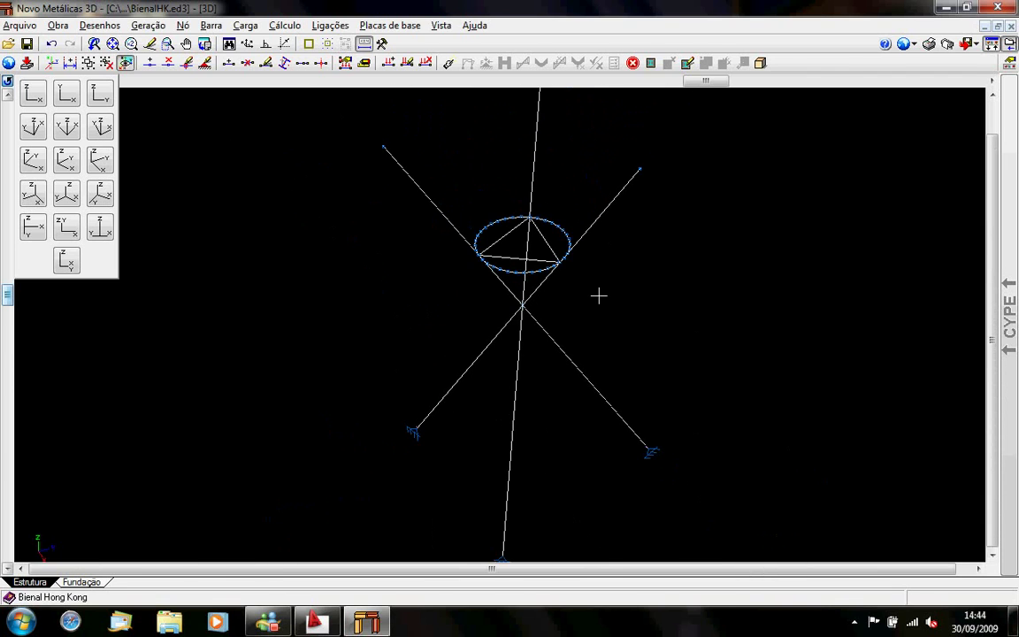
- Display the load panels with Introduzir panos and view them in the XZ elevation and an isometric orientation
drag(598, 296, 532, 289)
mouse_move(1016, 281)
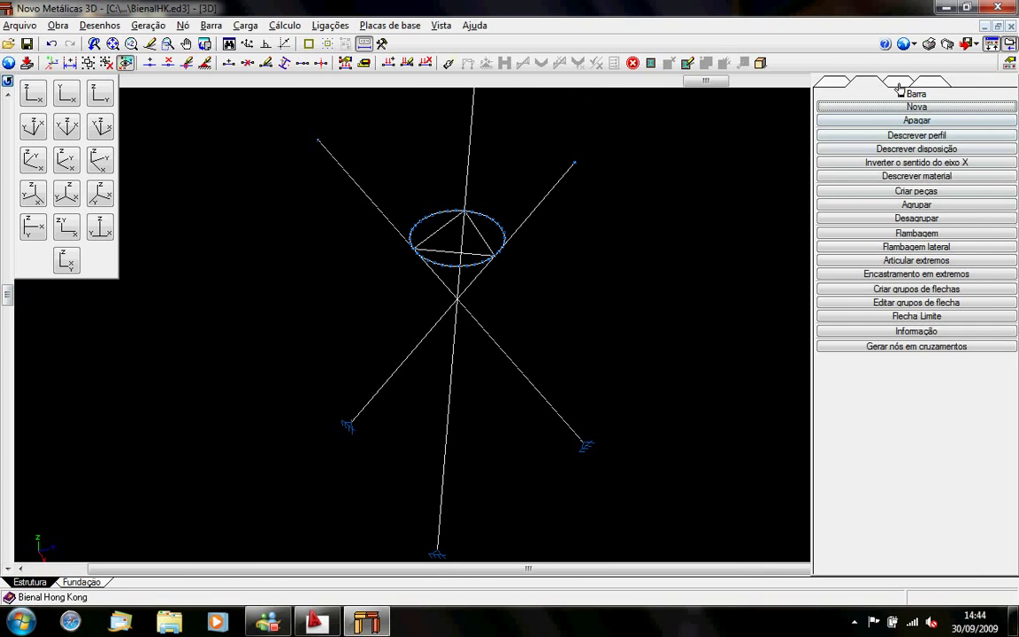
click(819, 81)
click(929, 221)
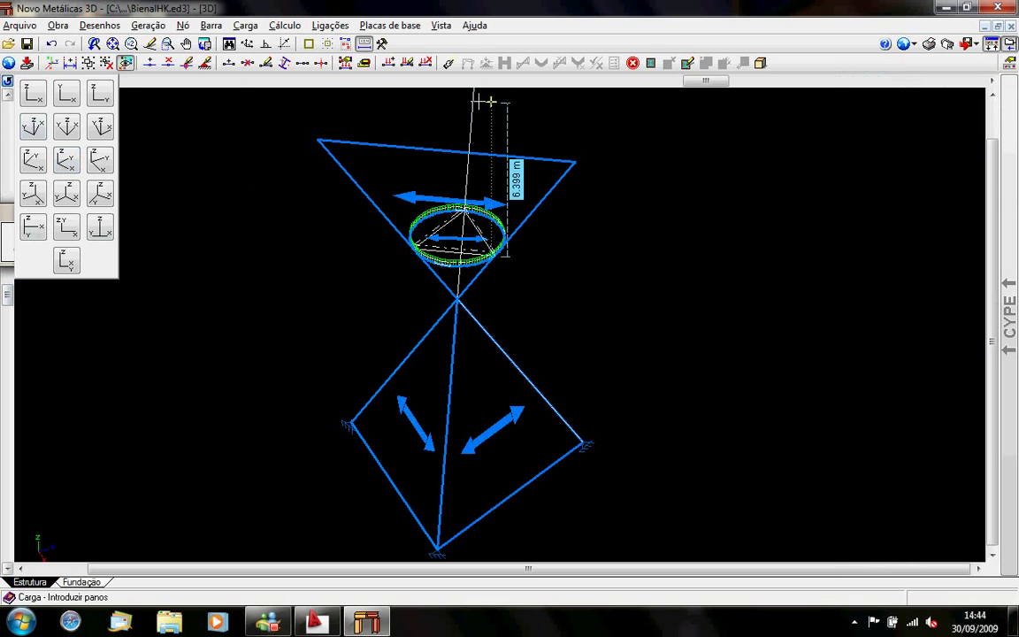
click(38, 98)
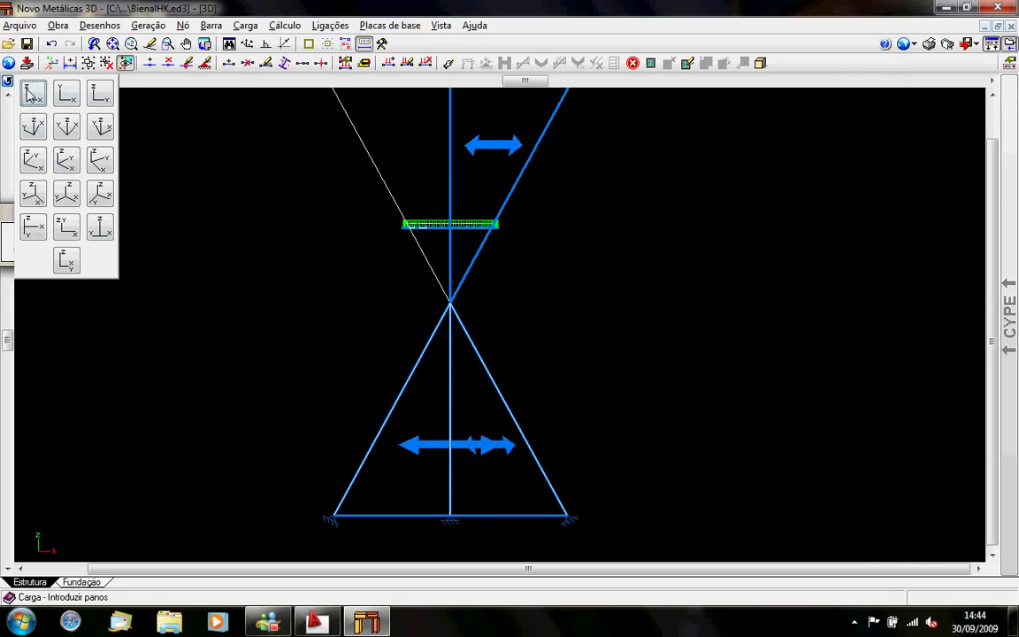
click(33, 126)
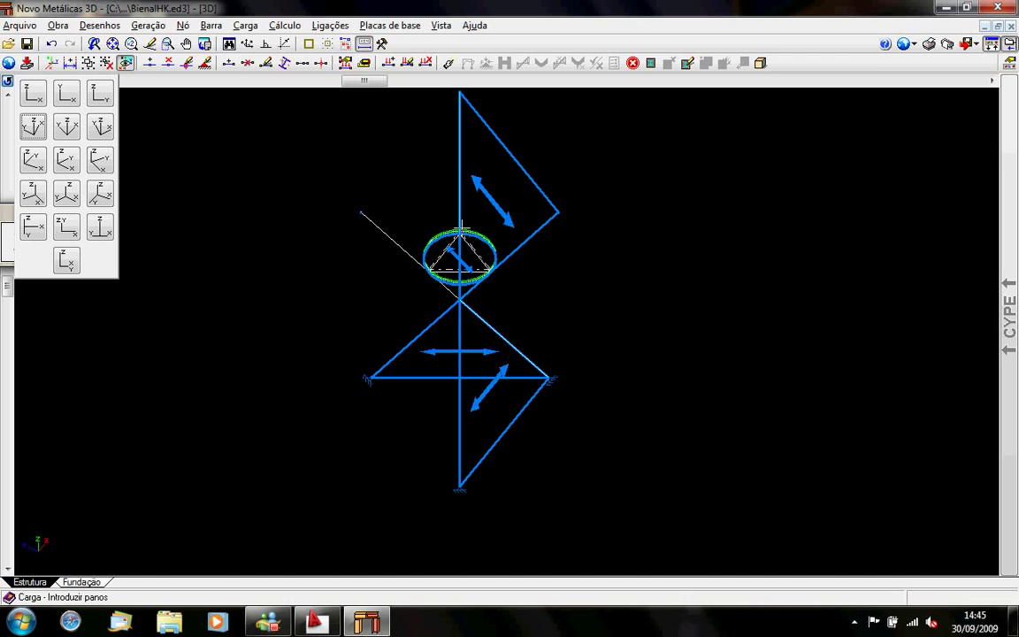
drag(530, 230, 482, 260)
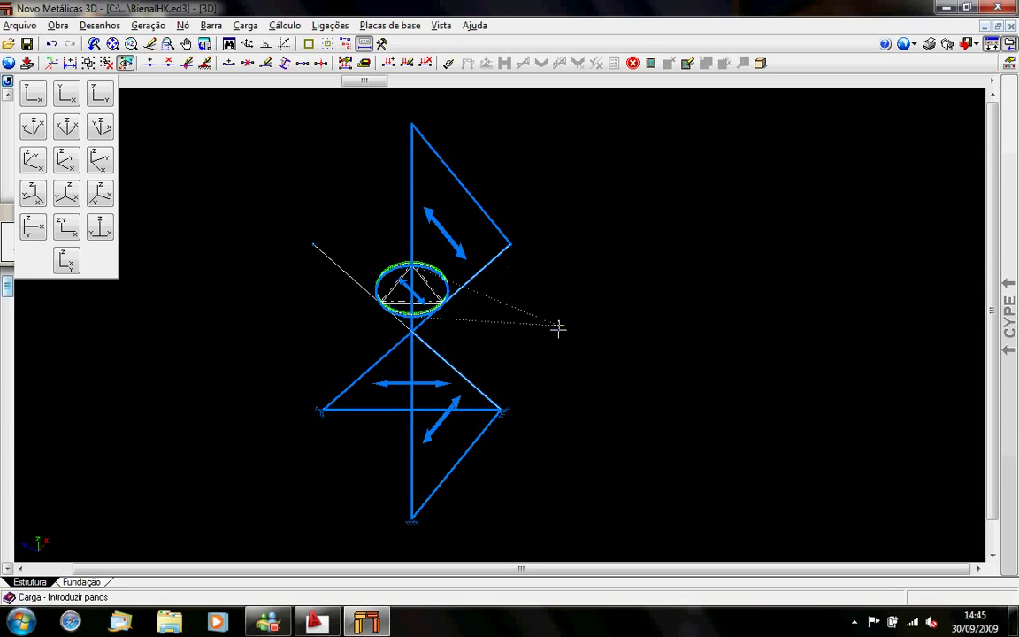
drag(536, 314, 587, 304)
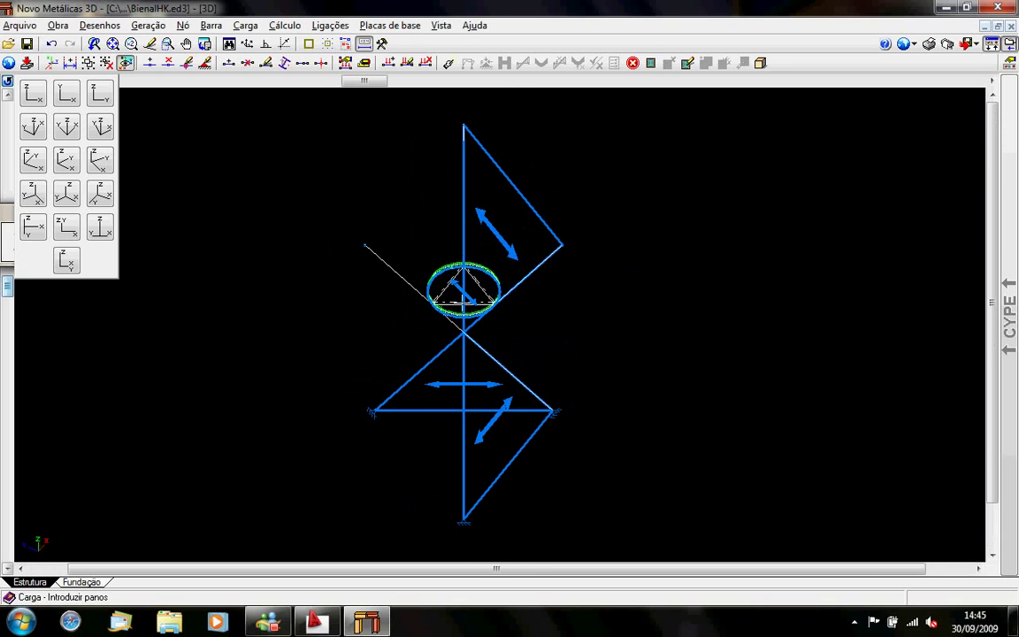
- Examine the ring's panel, its load distribution direction and the loads along its perimeter bars
scroll(523, 330, up, 5)
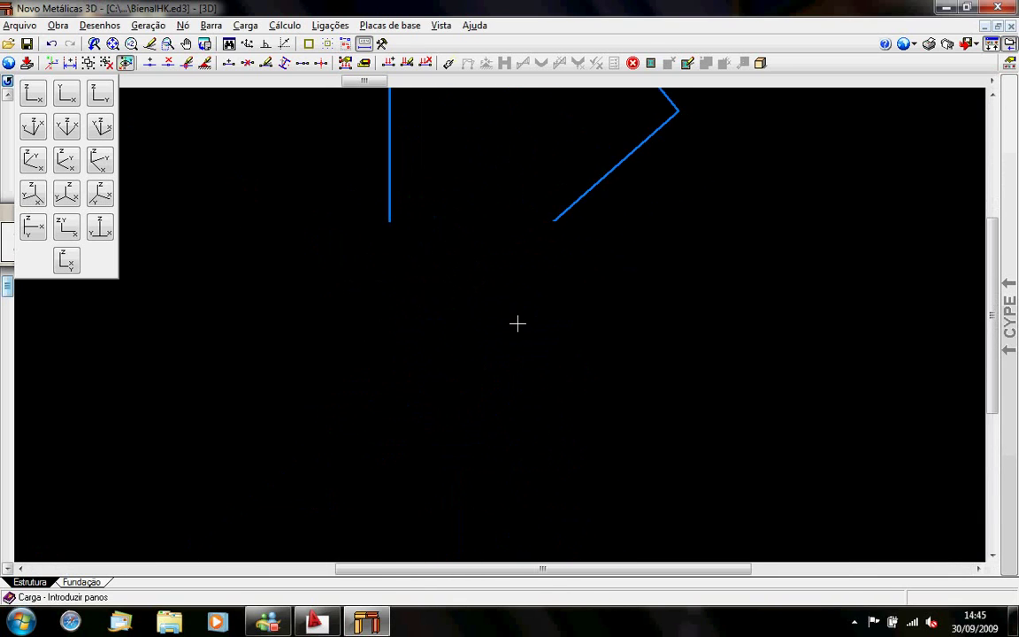
drag(533, 345, 635, 410)
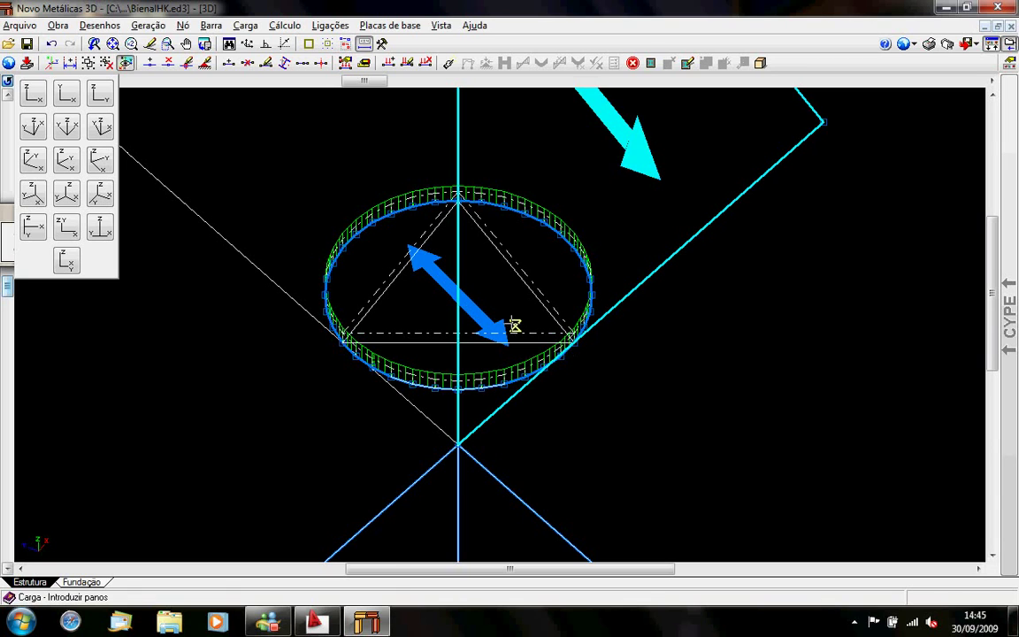
scroll(364, 310, up, 1)
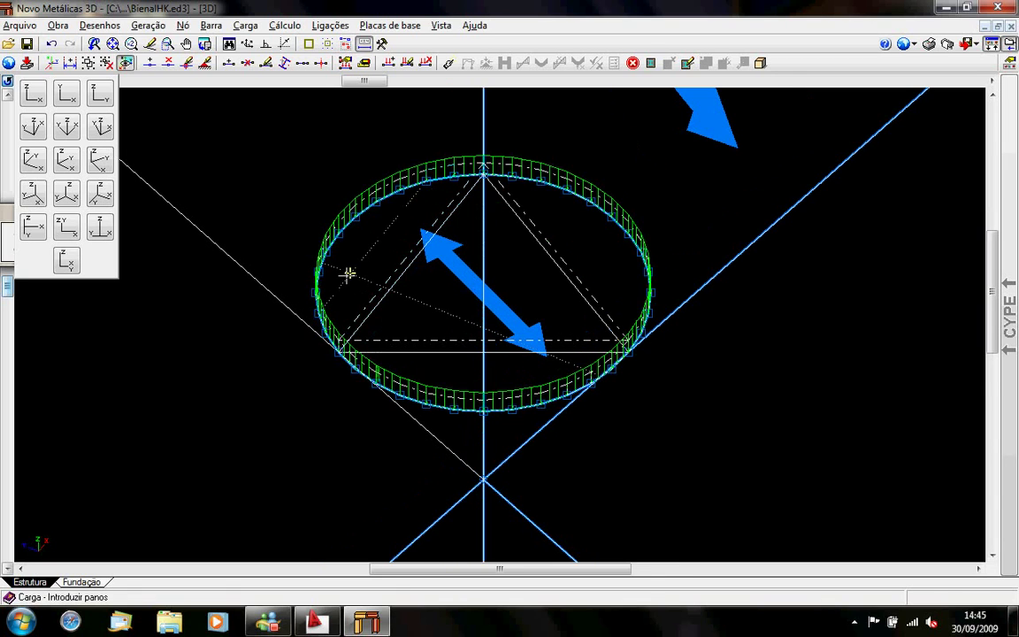
scroll(348, 274, down, 5)
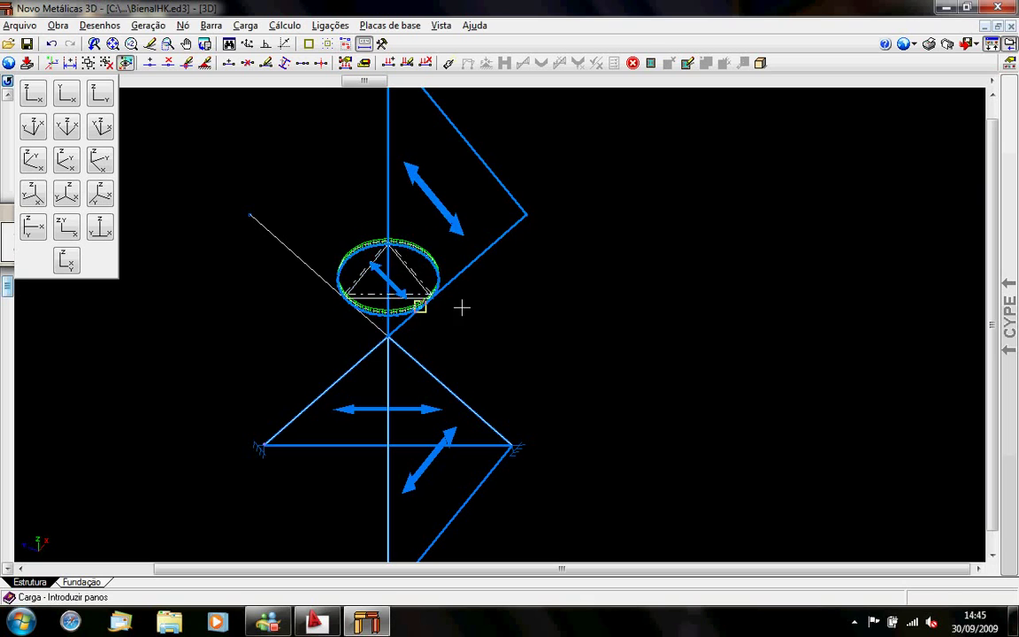
drag(462, 307, 536, 237)
scroll(548, 306, down, 1)
drag(557, 290, 553, 326)
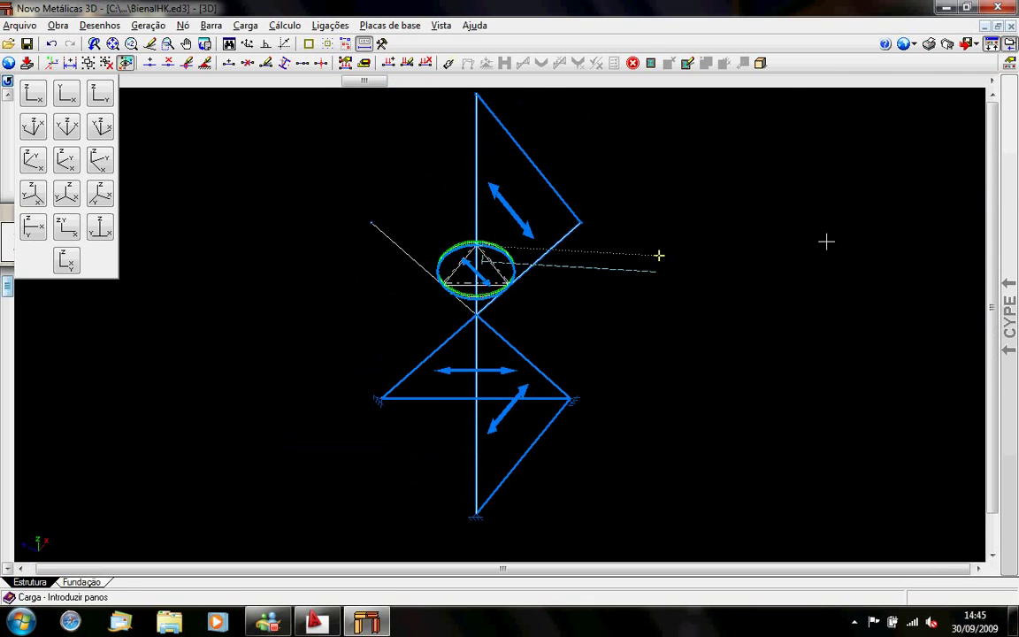
- Activate editing of panel loads and set the displayed load hypothesis to V 1
mouse_move(1008, 314)
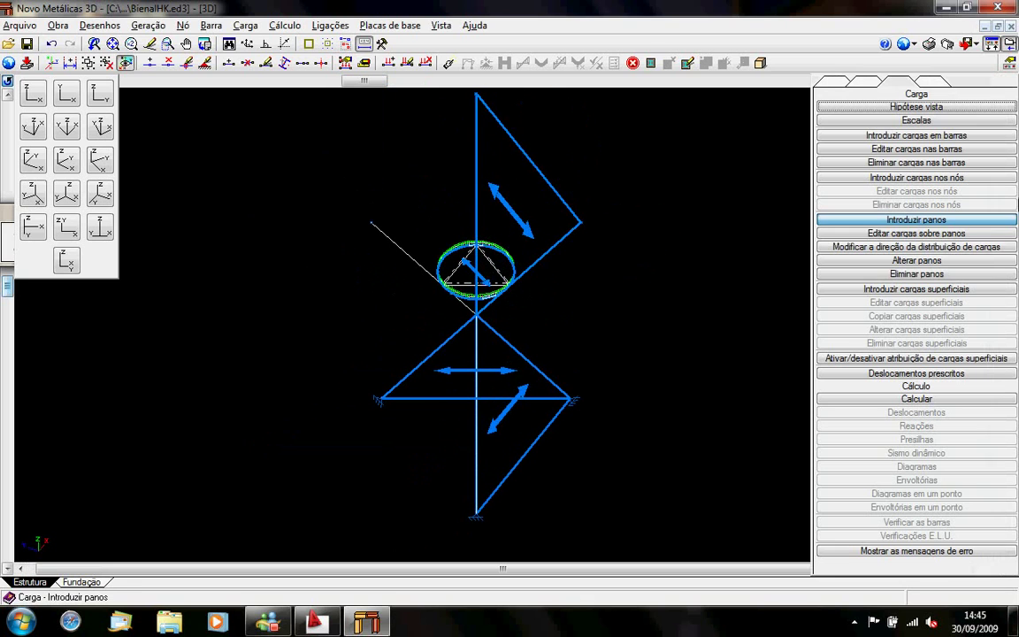
click(924, 234)
mouse_move(1008, 152)
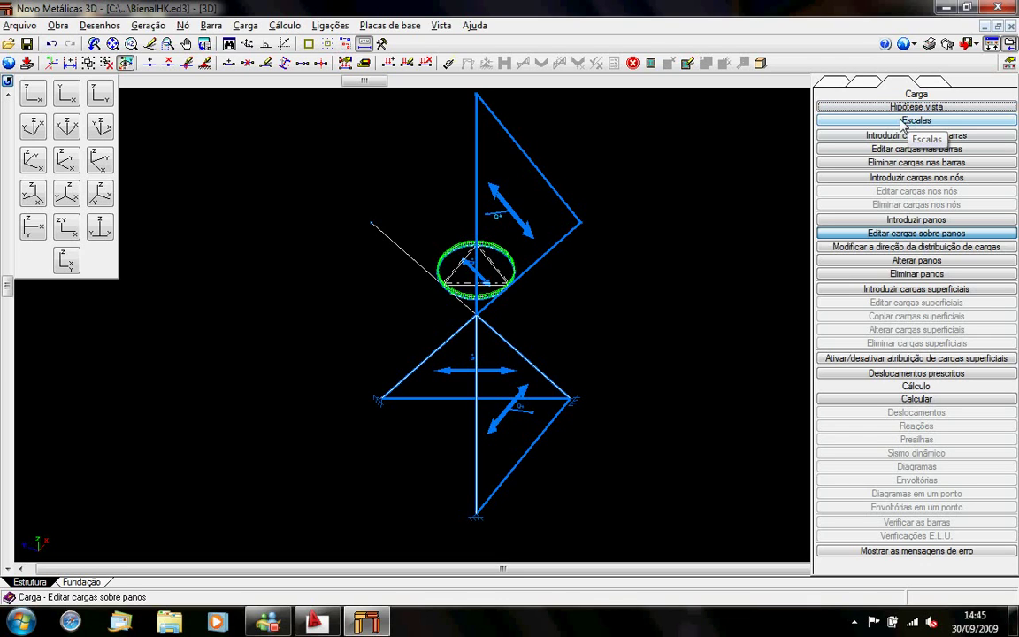
click(821, 107)
click(966, 315)
click(951, 338)
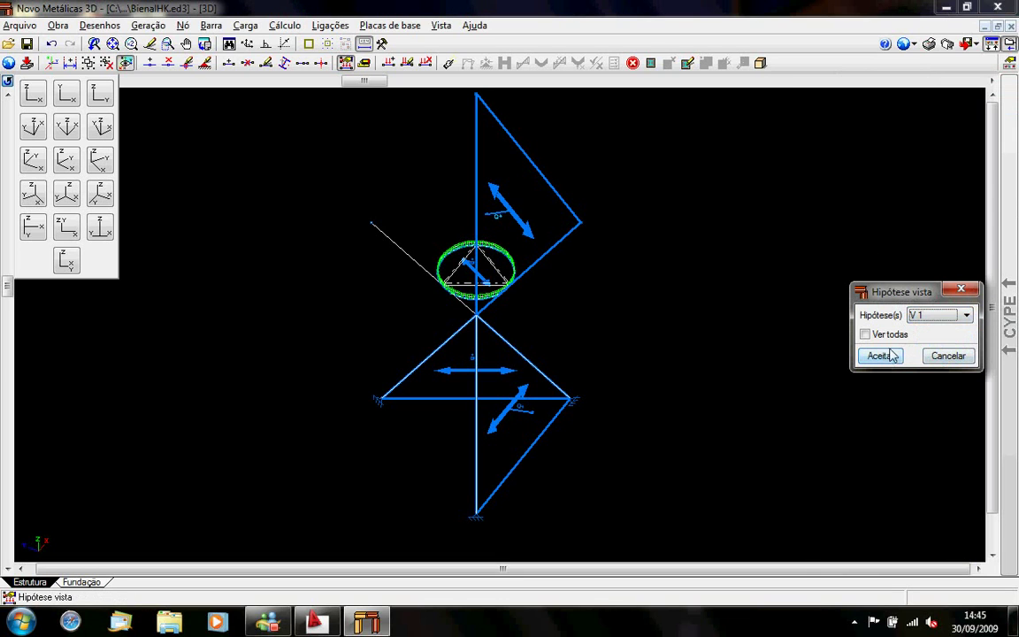
click(889, 356)
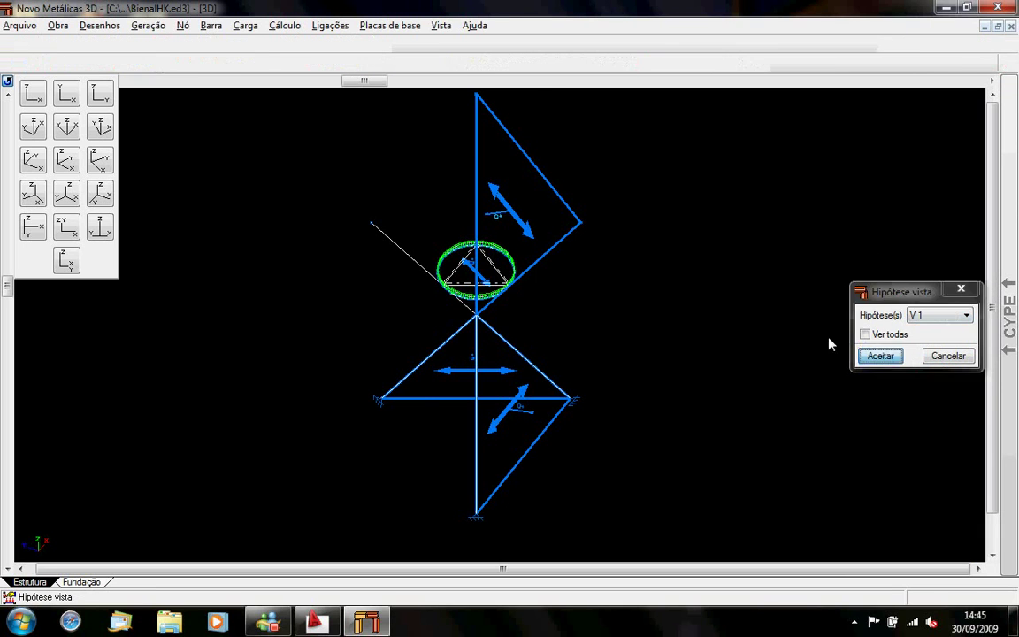
drag(531, 269, 534, 275)
drag(532, 355, 545, 269)
drag(757, 251, 746, 301)
- Display the V 1 loads with Editar cargas sobre panos and examine the load on the upper triangular panel
mouse_move(1016, 249)
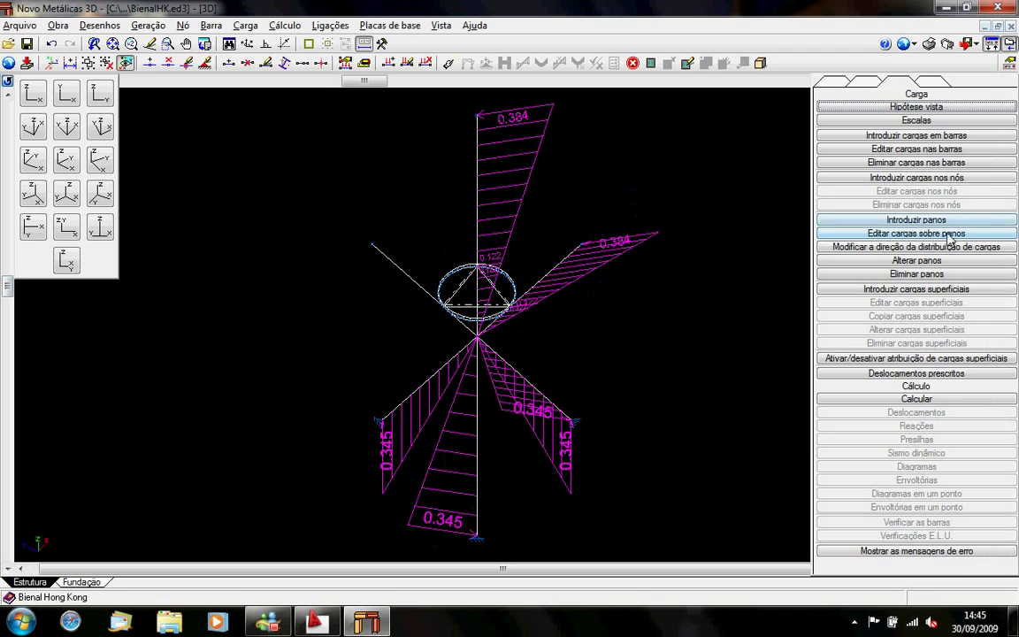
click(948, 235)
scroll(501, 194, up, 4)
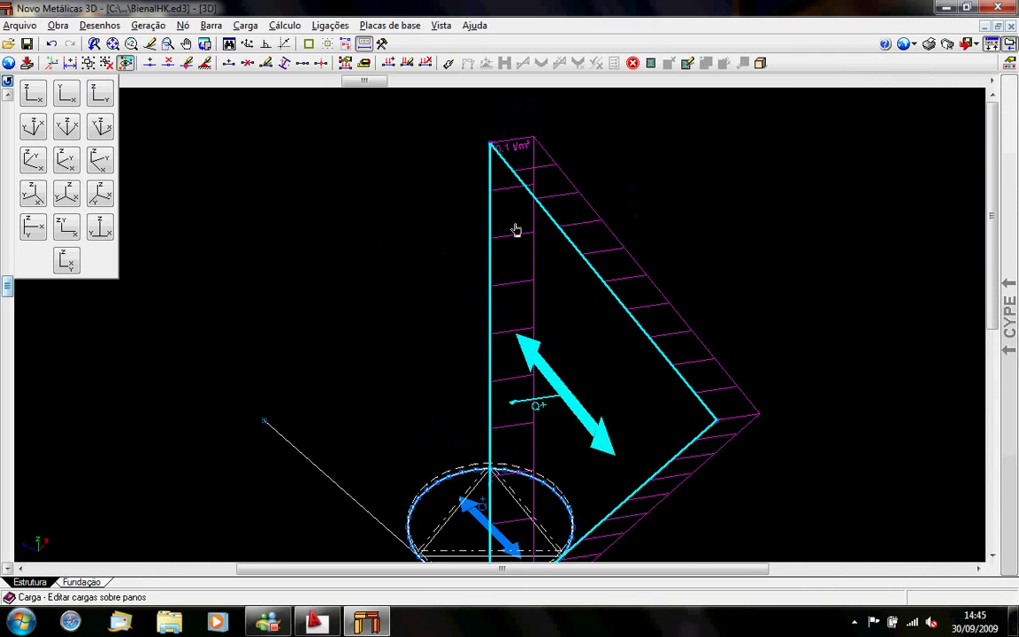
scroll(516, 230, up, 3)
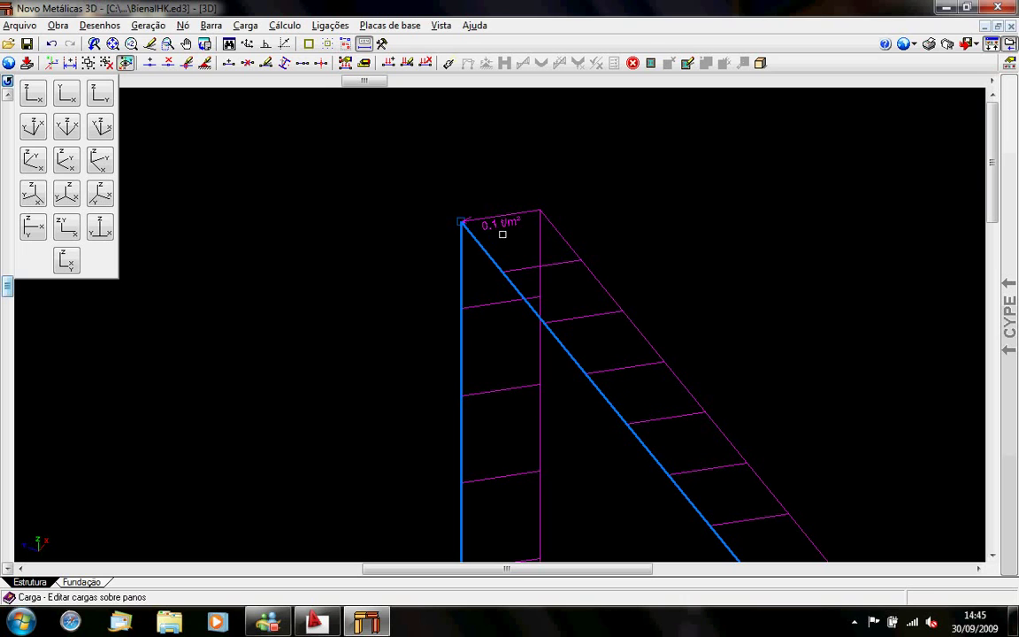
scroll(521, 233, down, 5)
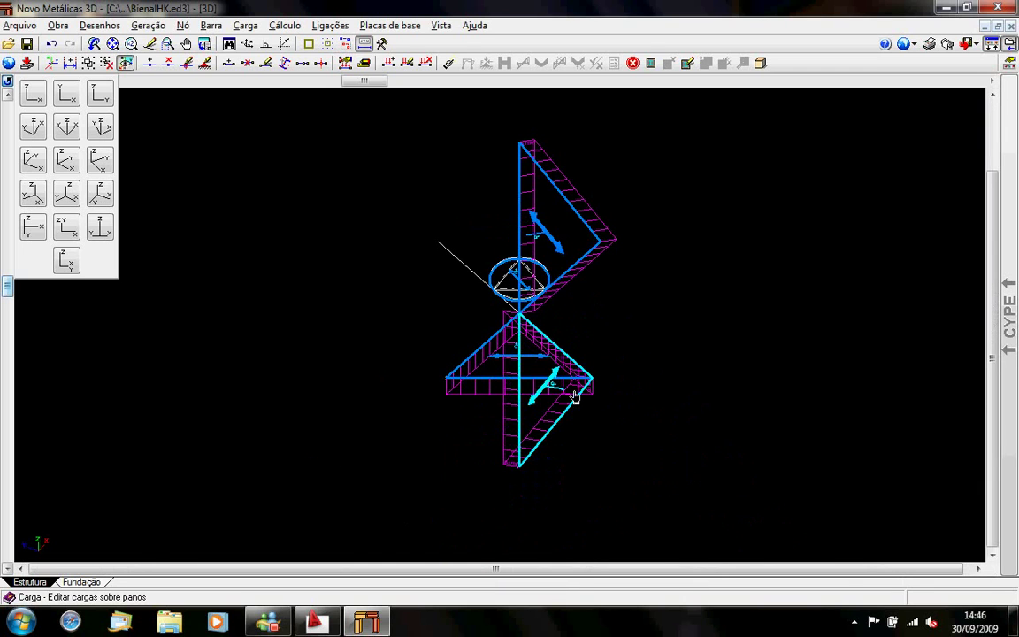
- Compare the V 1 surface loads on the upper triangular panel and the two lower panels
drag(550, 306, 515, 341)
scroll(550, 296, up, 2)
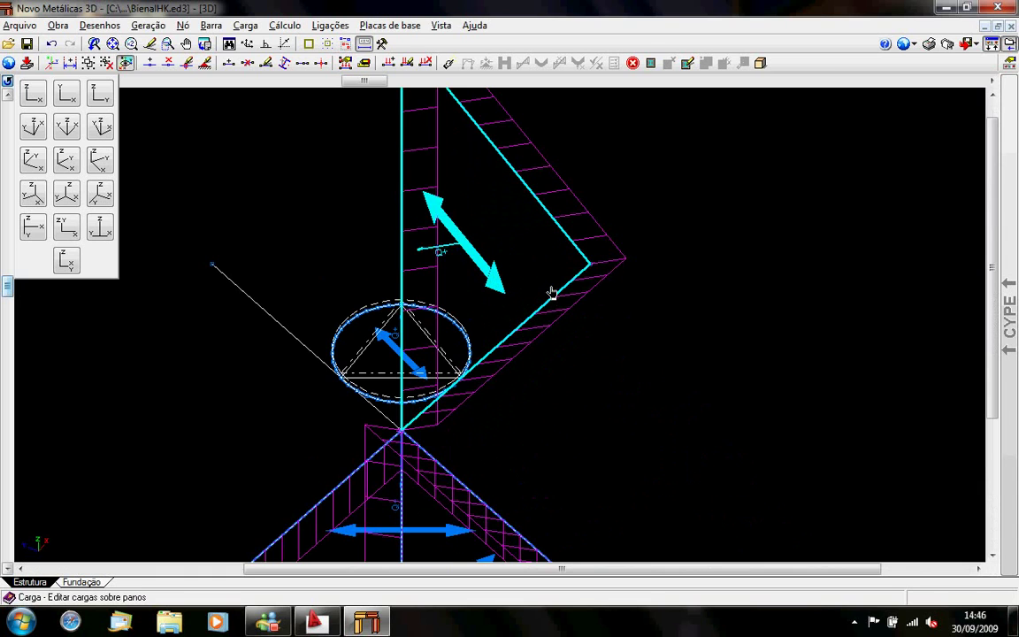
scroll(617, 277, up, 1)
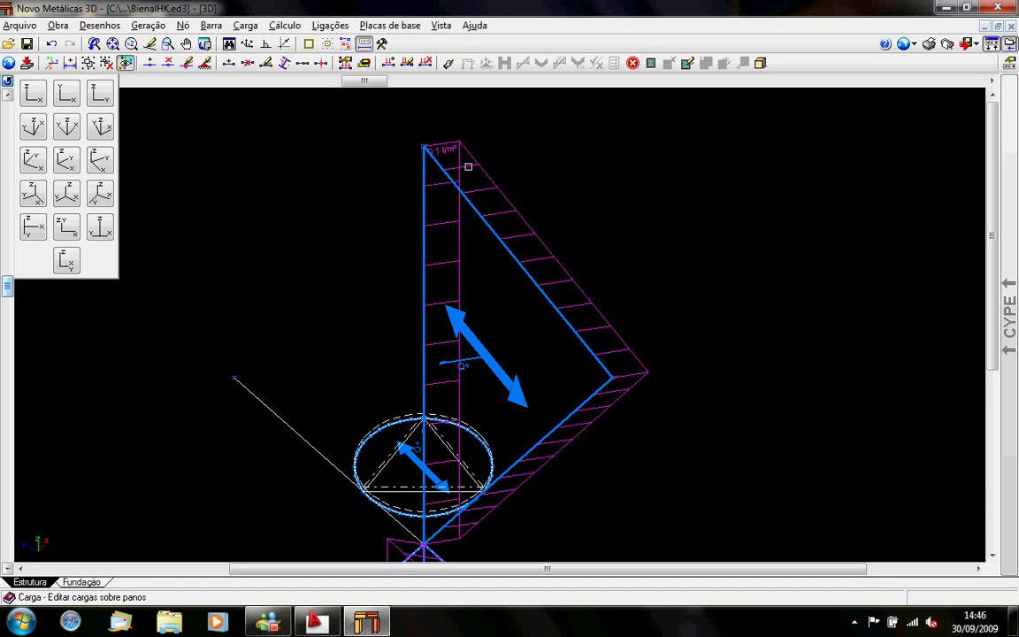
scroll(486, 271, down, 3)
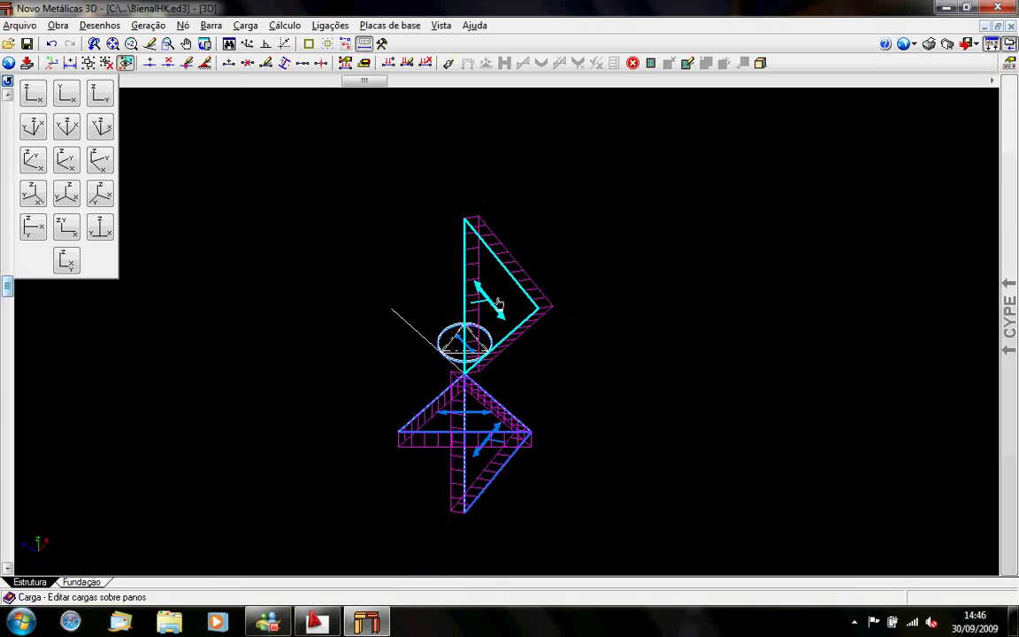
scroll(488, 367, up, 3)
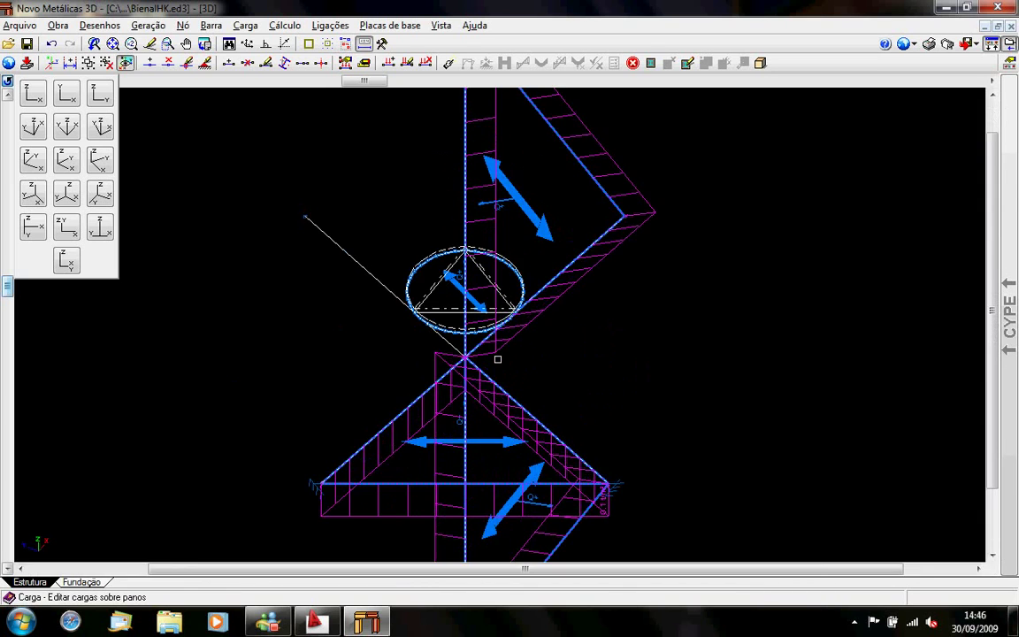
scroll(501, 352, down, 3)
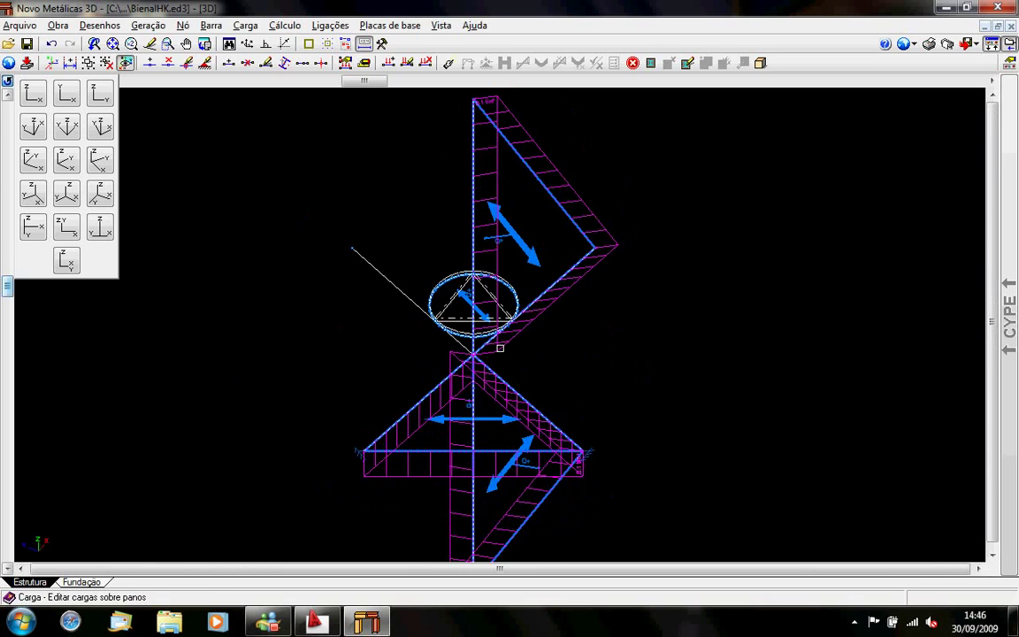
drag(558, 332, 486, 370)
scroll(592, 310, down, 2)
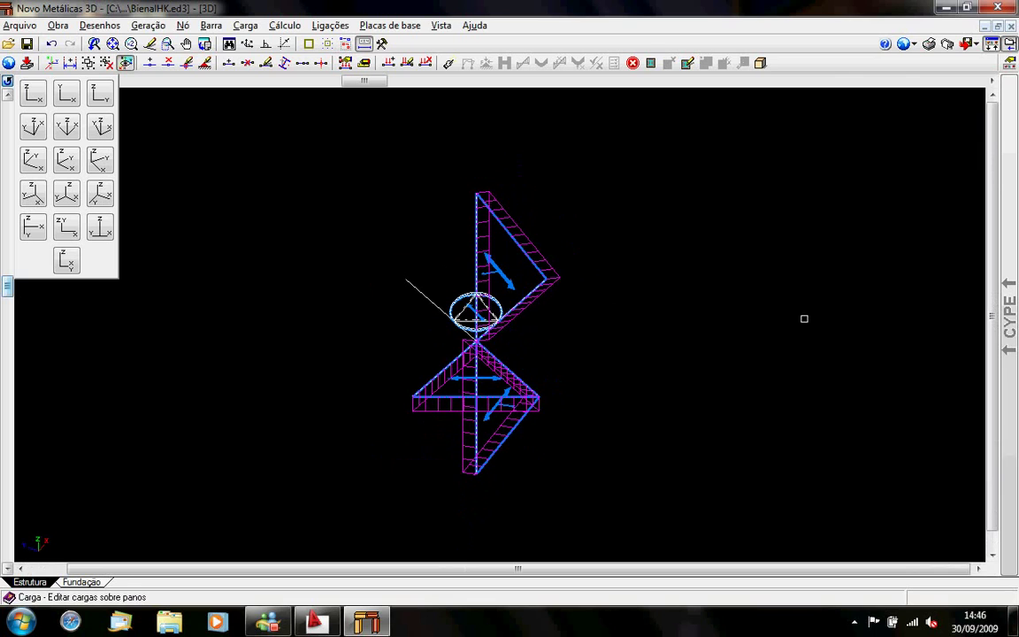
- Set the displayed load hypothesis to SCU 1 and examine the bar loads on the ring and its inner triangle
mouse_move(1008, 314)
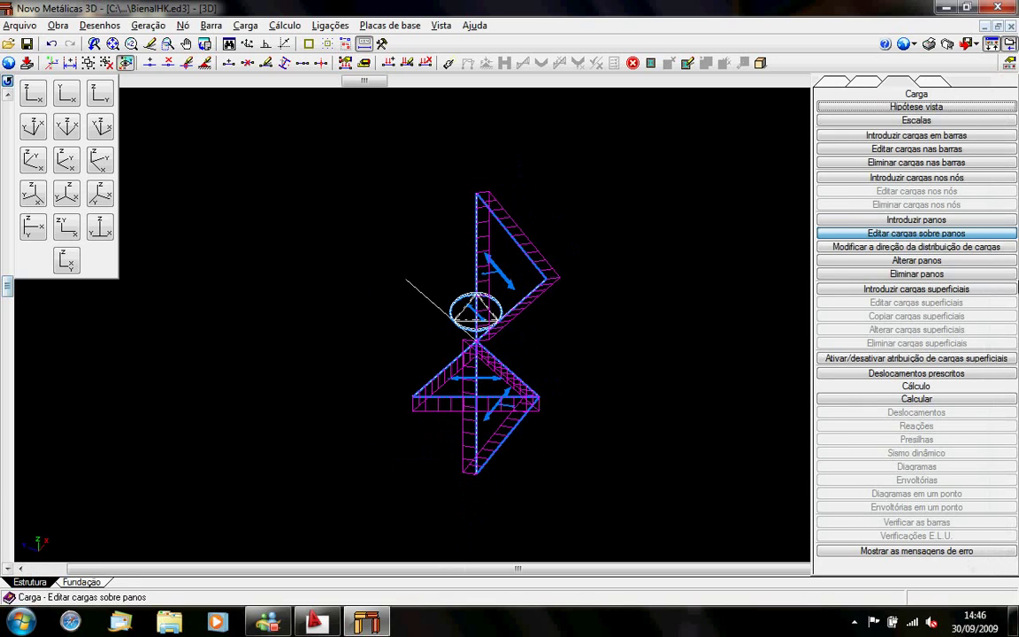
click(874, 106)
click(920, 316)
click(944, 336)
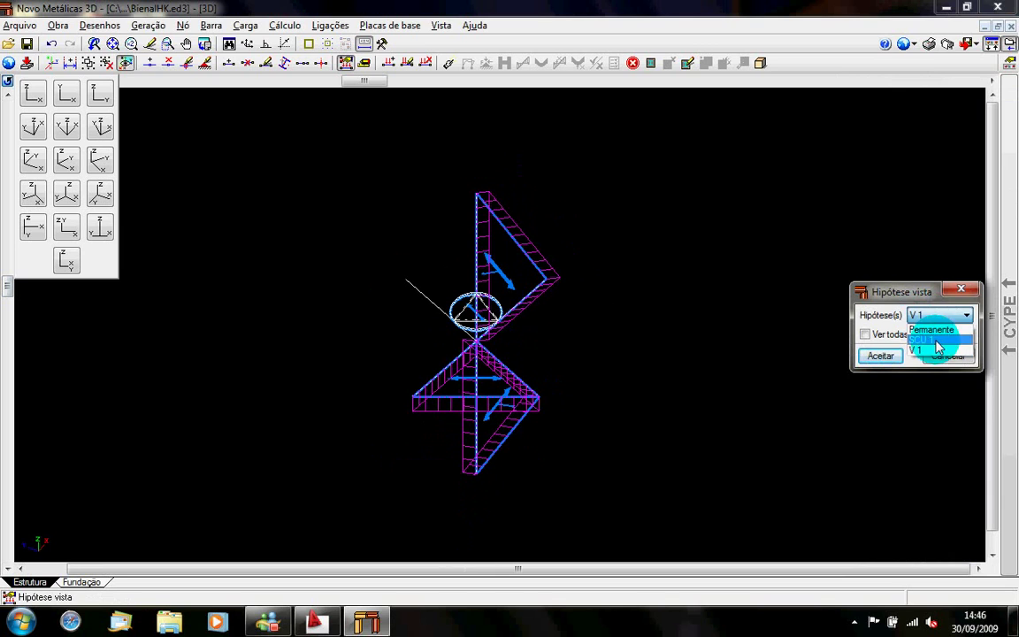
click(896, 354)
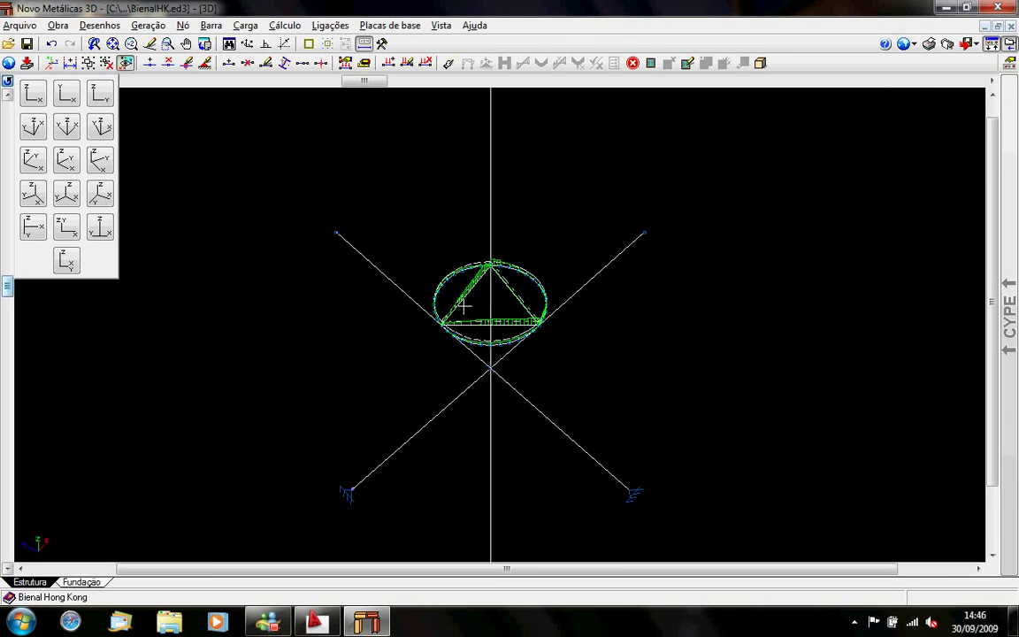
scroll(462, 319, up, 3)
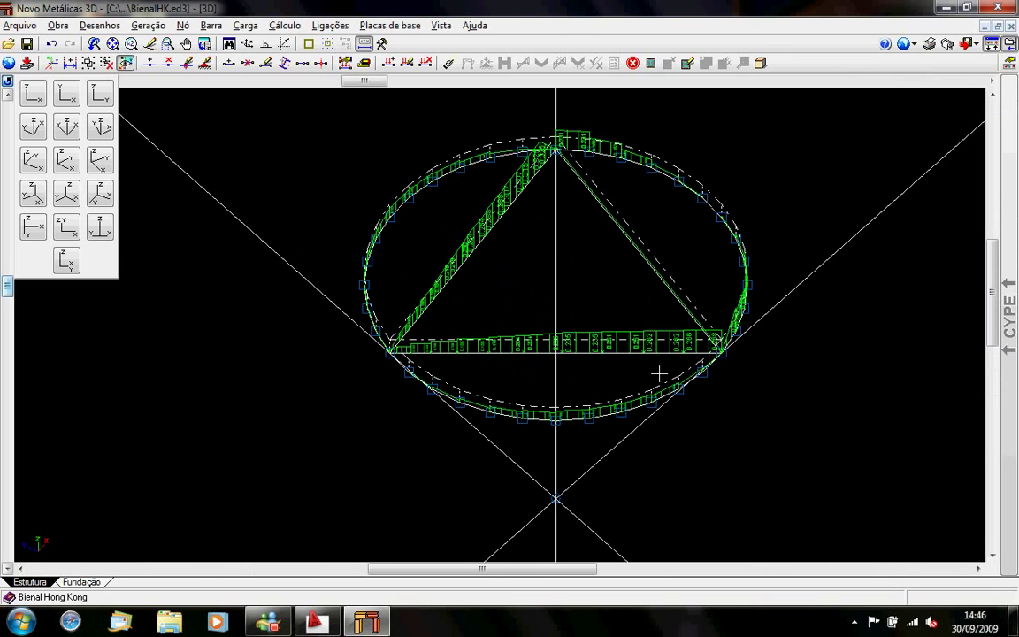
- Display the SCU 1 panel loads with Editar cargas sobre panos and inspect the surface load on the ring's panel
mouse_move(1000, 283)
click(872, 228)
scroll(407, 363, up, 2)
scroll(407, 363, up, 5)
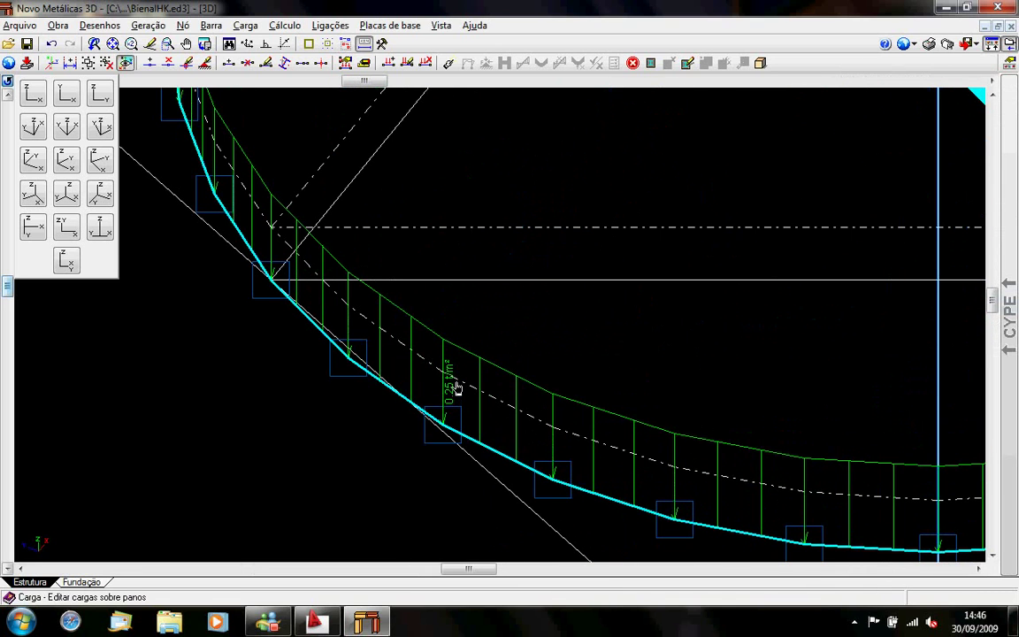
scroll(469, 381, down, 5)
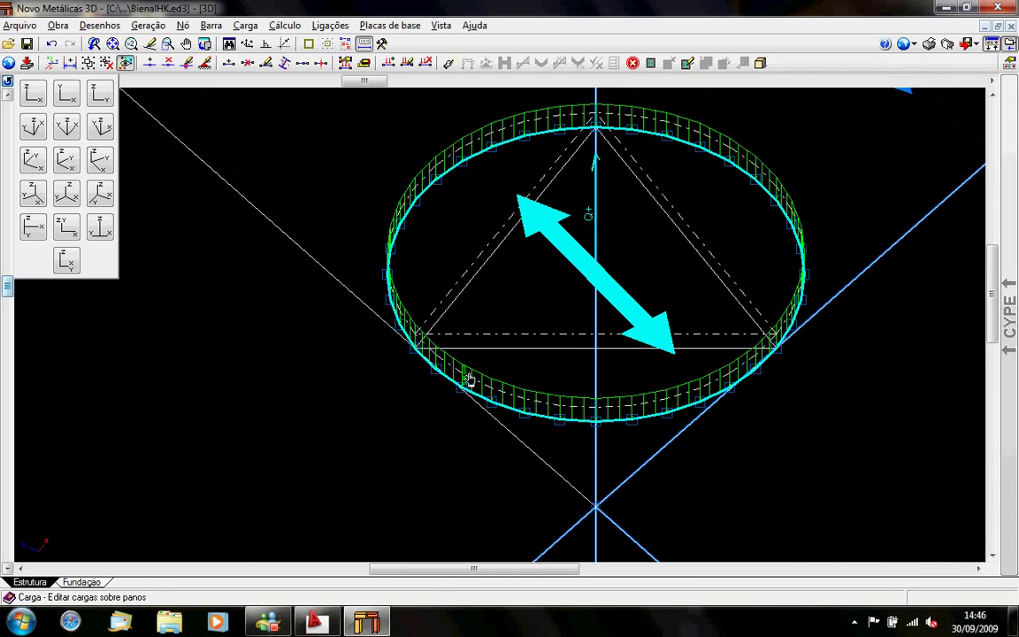
drag(672, 207, 550, 251)
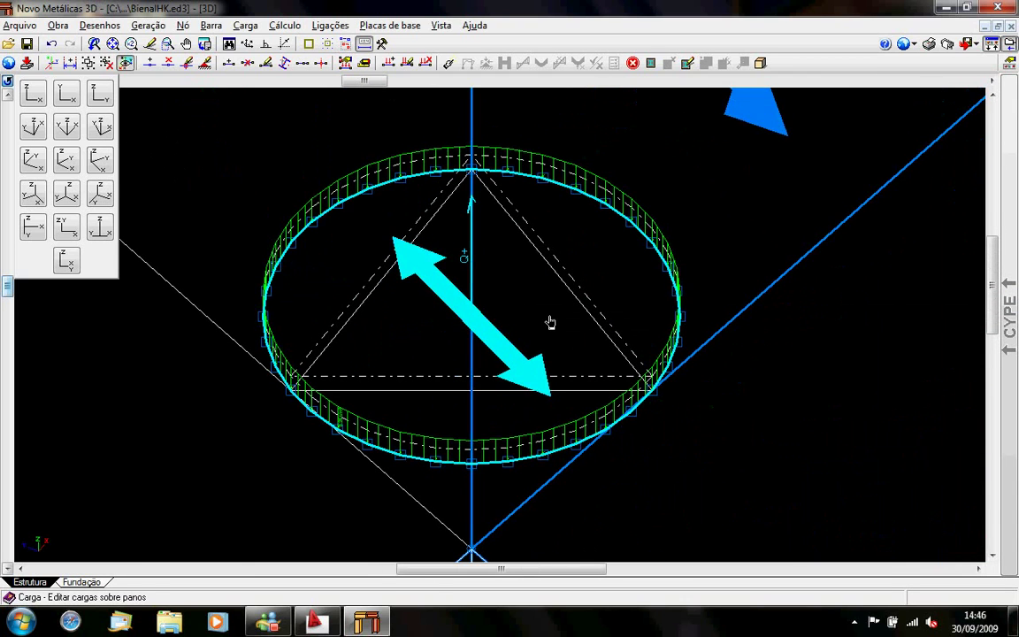
- Set the displayed load hypothesis to Permanente and activate Editar cargas sobre panos
mouse_move(1017, 219)
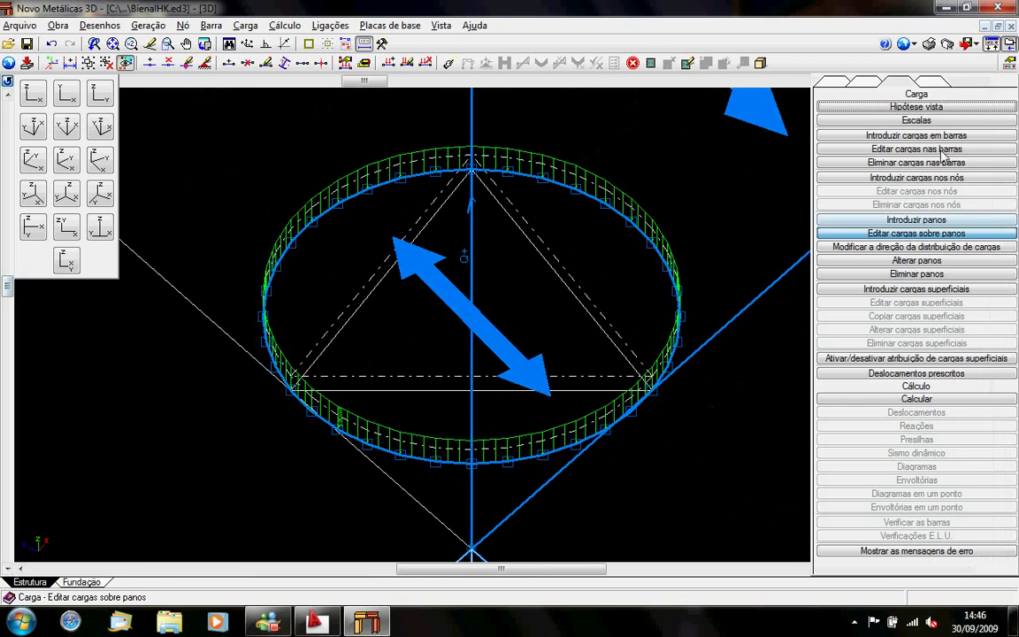
click(911, 110)
click(929, 314)
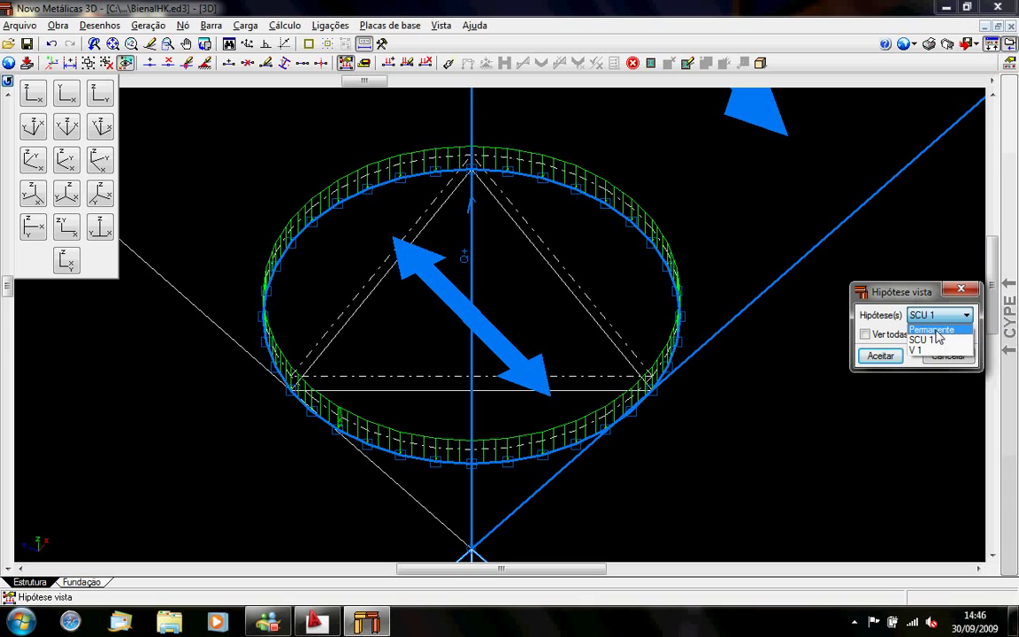
click(929, 329)
click(880, 354)
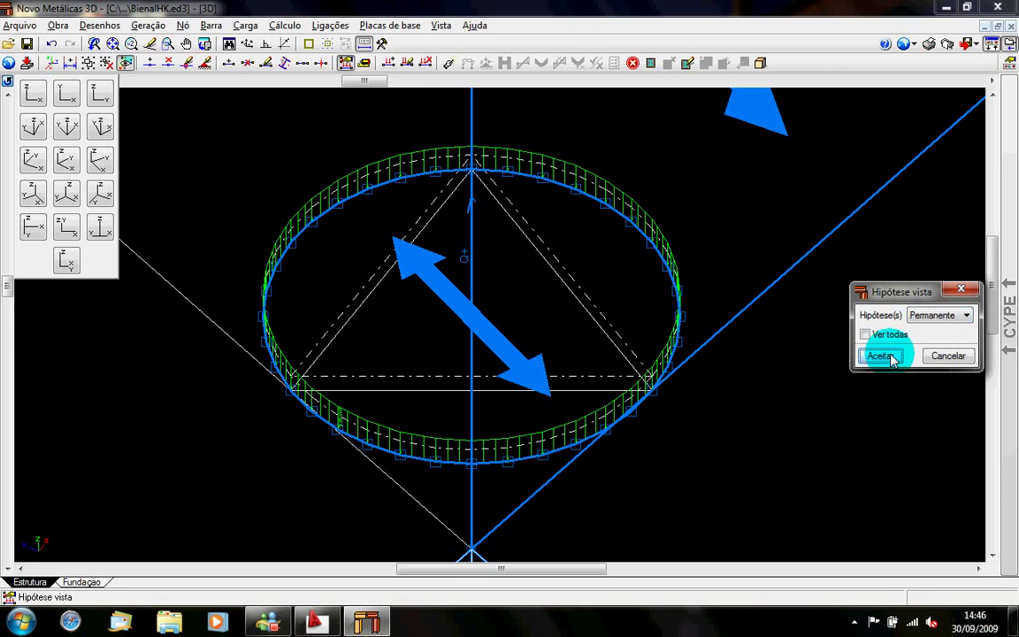
mouse_move(1008, 292)
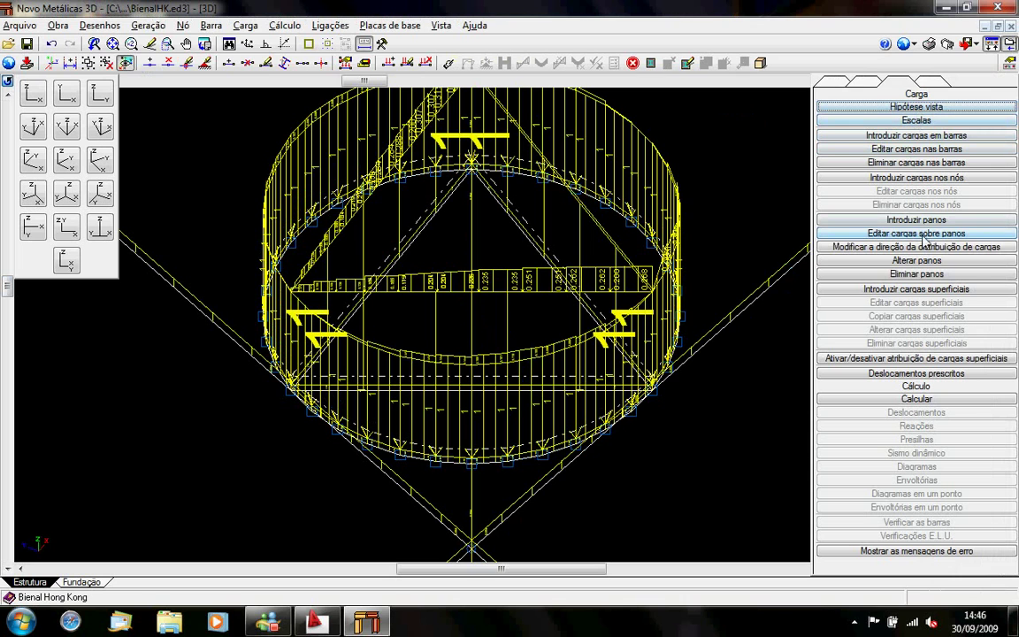
click(862, 233)
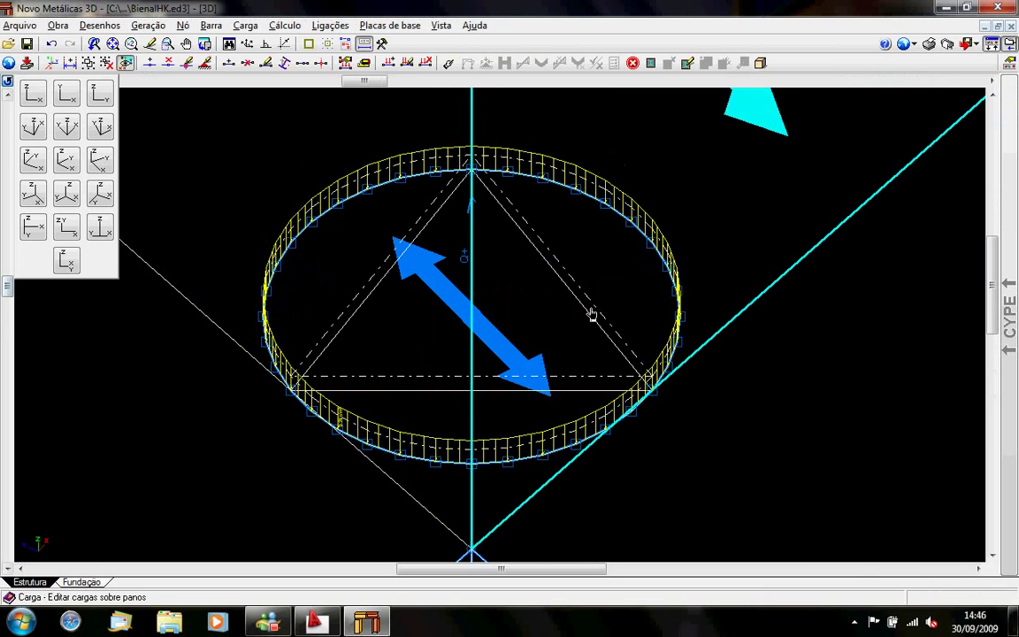
- Inspect the permanent surface load along the perimeter of the ring's panel
scroll(333, 411, up, 5)
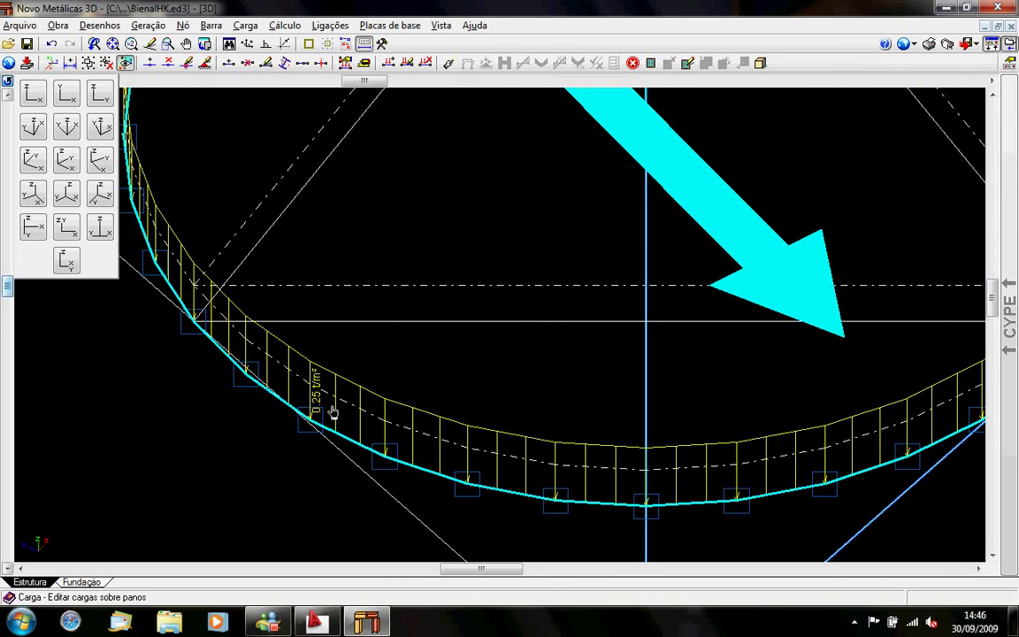
scroll(324, 402, down, 6)
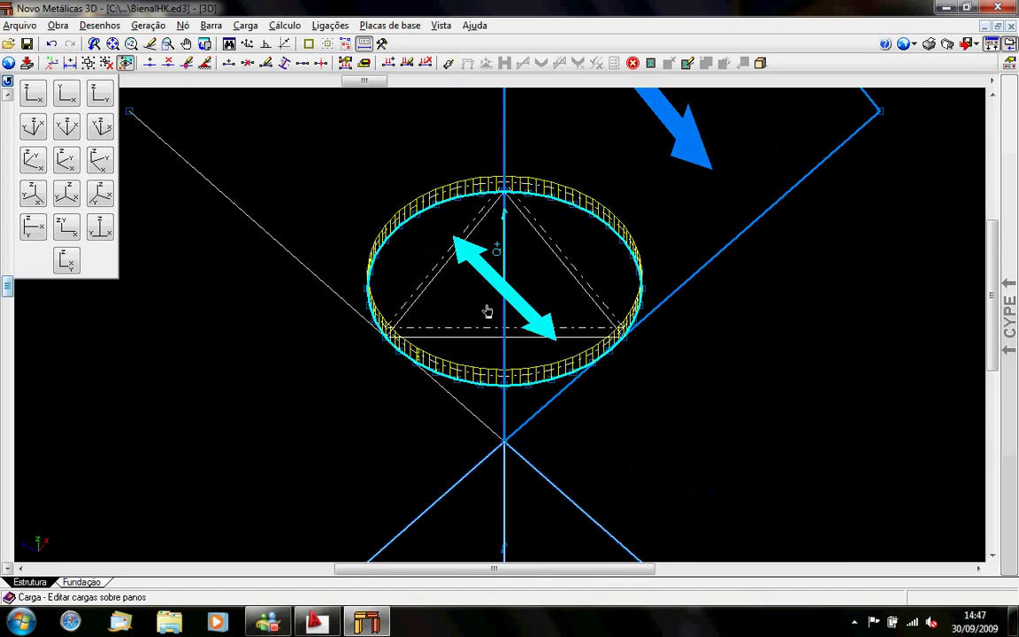
scroll(423, 339, up, 4)
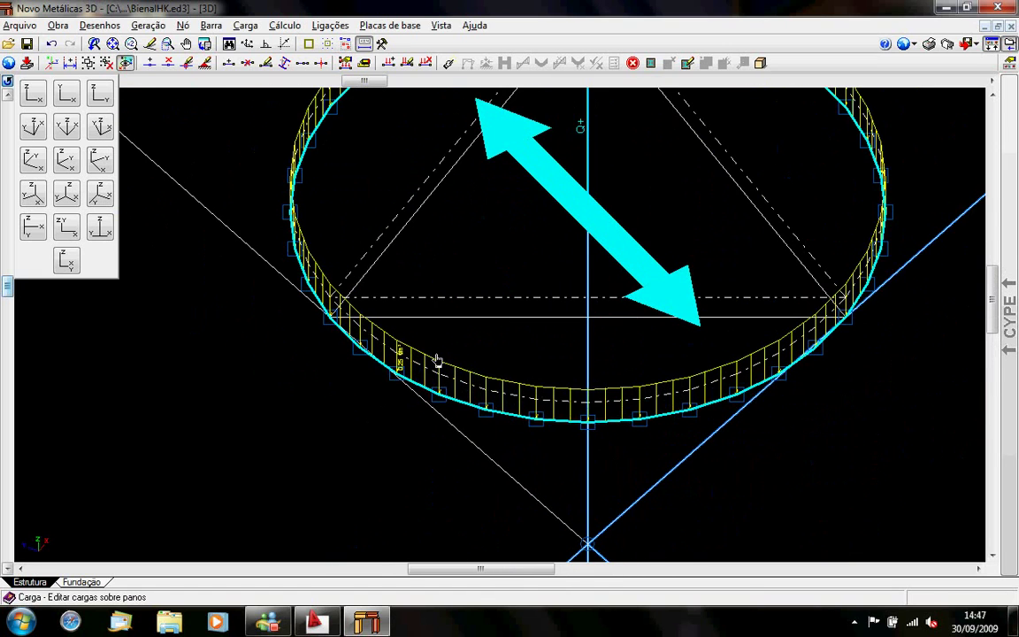
scroll(409, 352, down, 4)
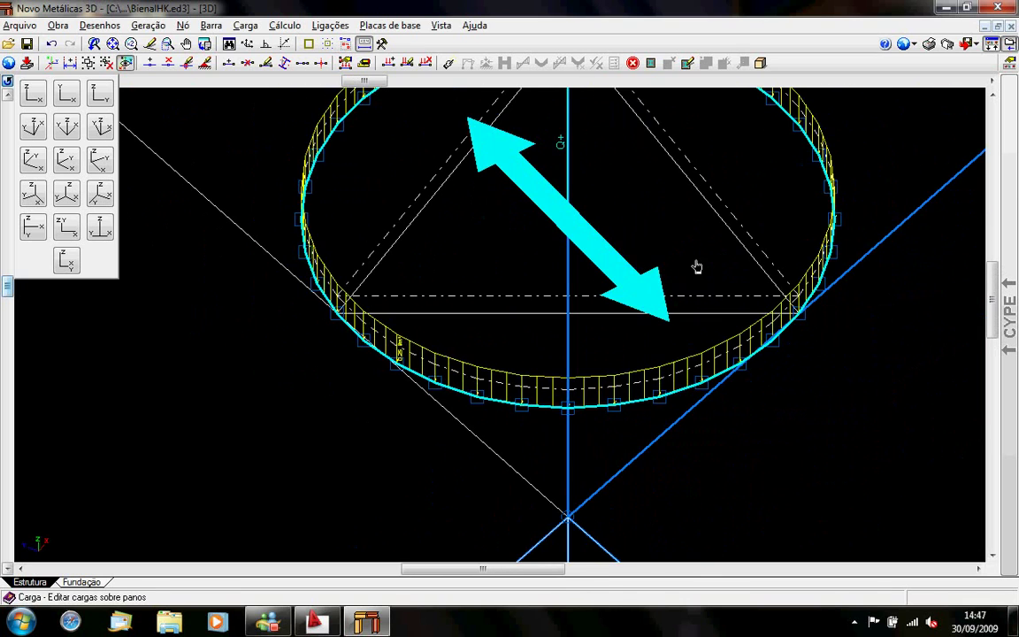
scroll(491, 216, up, 3)
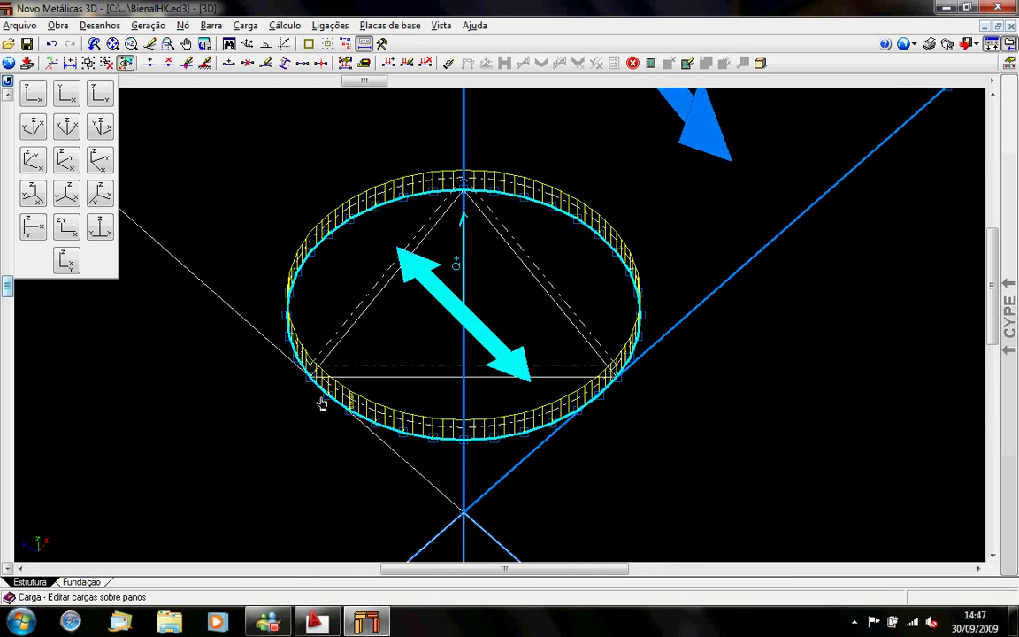
scroll(626, 373, down, 2)
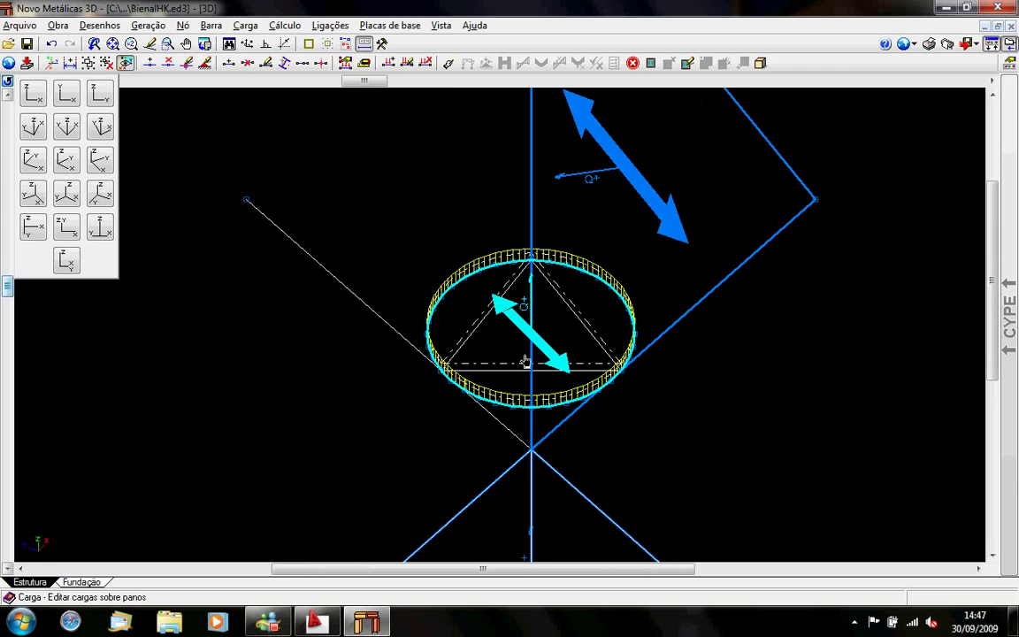
- Review the ring's panel together with the triangular panels above and below it in the whole structure
drag(525, 361, 438, 384)
scroll(510, 338, down, 1)
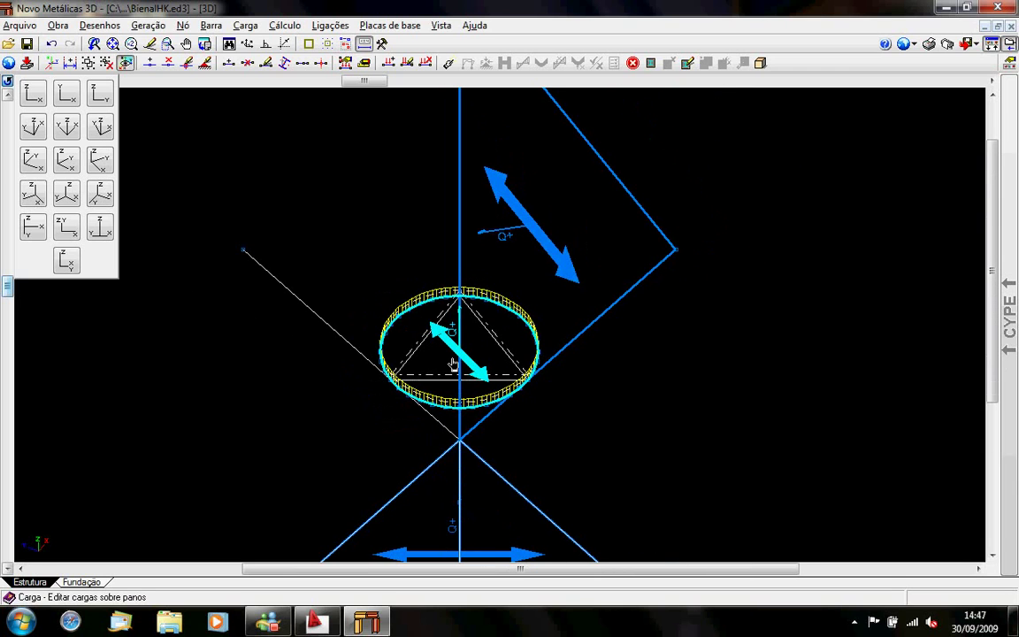
scroll(453, 363, down, 1)
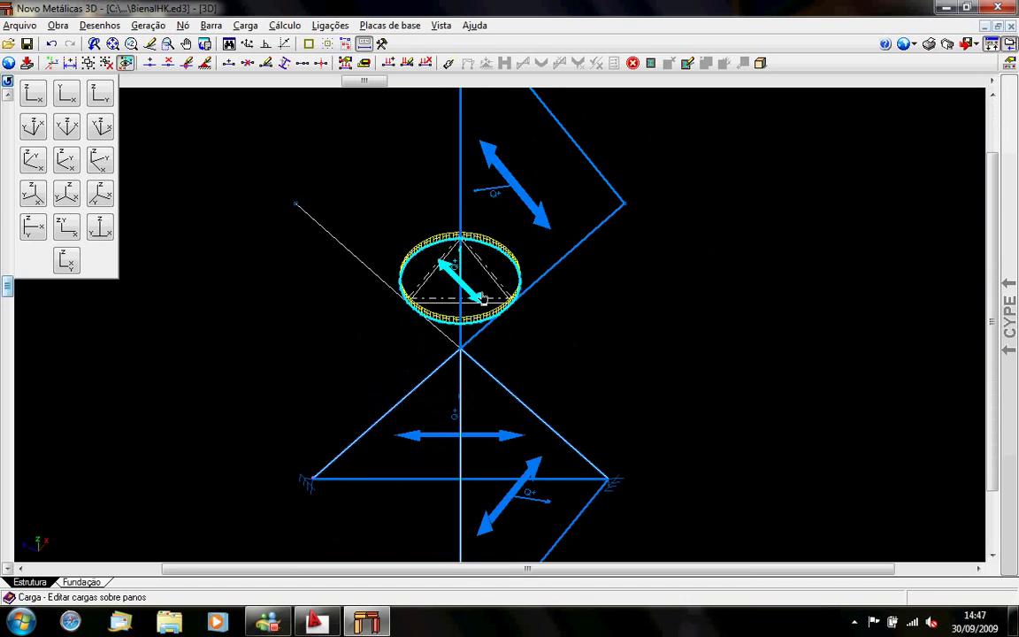
scroll(552, 372, down, 2)
drag(664, 358, 658, 372)
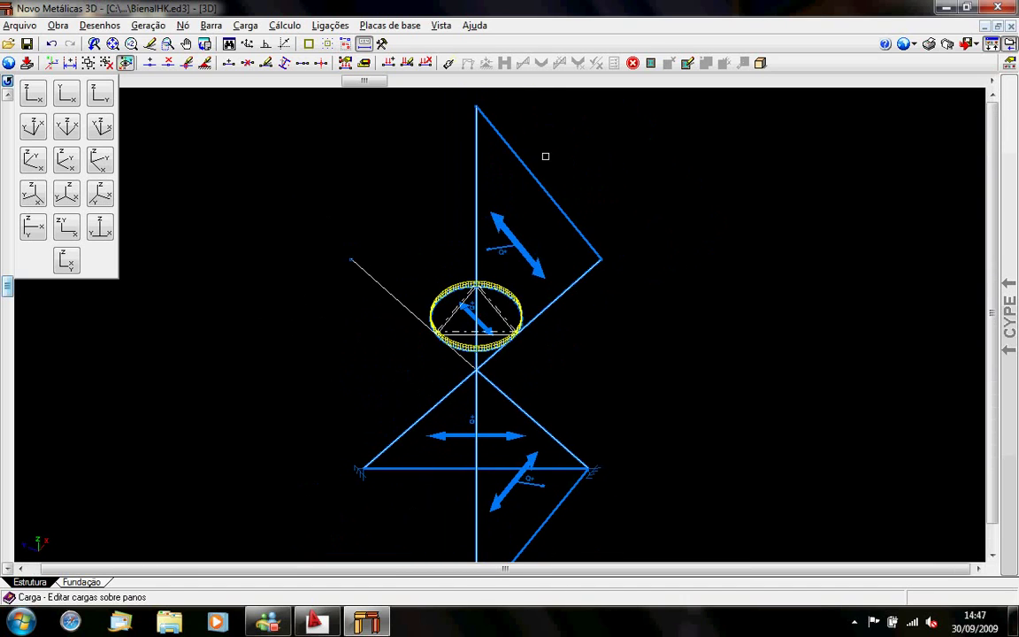
- Calculate the structure with the option Não dimensionar perfis and close the final calculation report
click(450, 64)
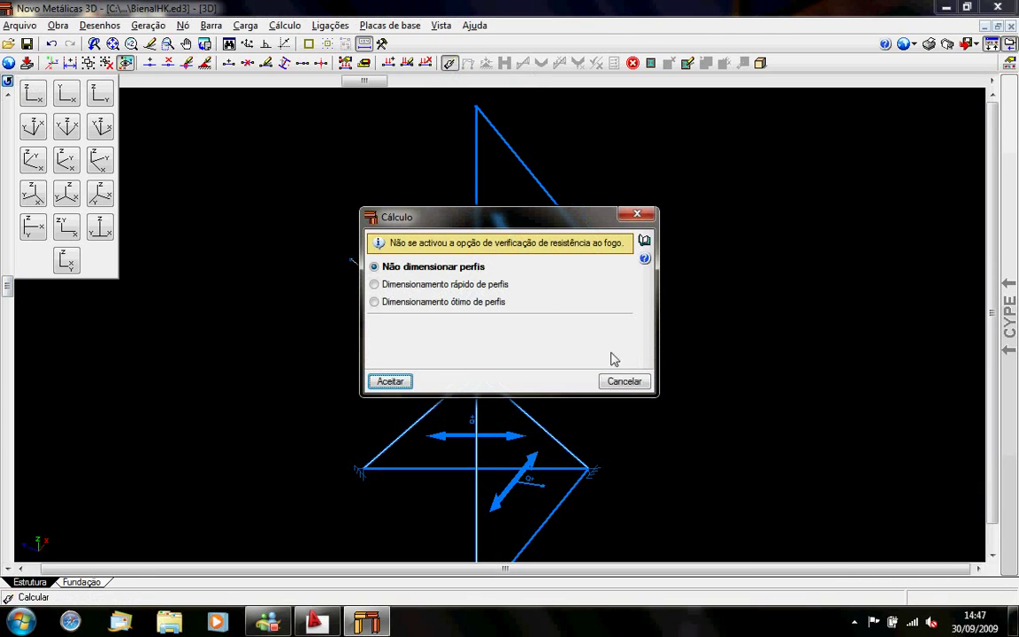
click(640, 386)
click(388, 380)
click(526, 339)
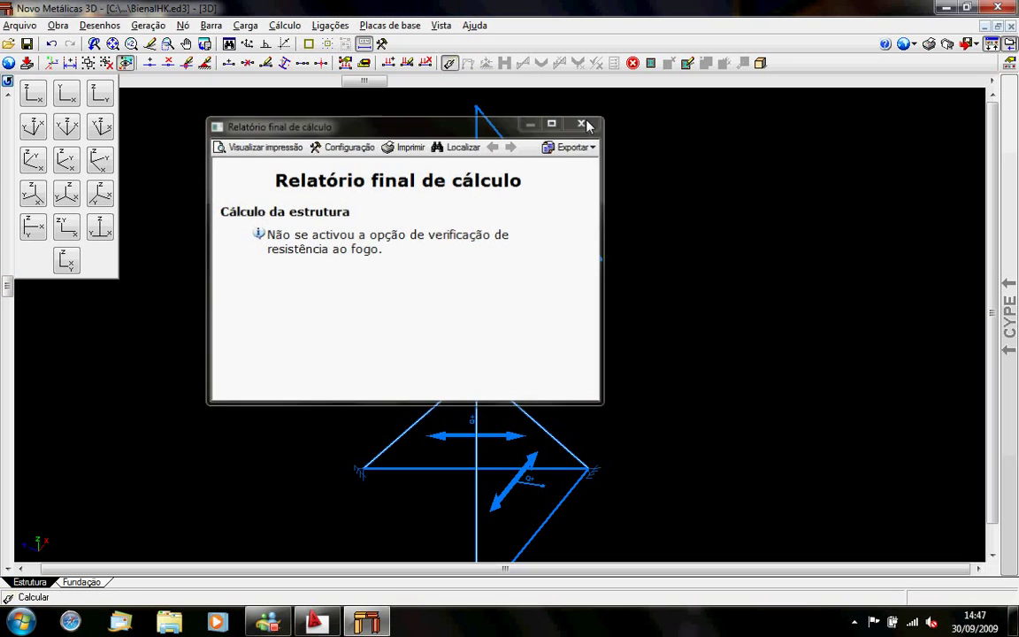
click(583, 121)
- View the calculated structure close up around the central node below the ring
drag(504, 391, 498, 307)
scroll(456, 314, down, 1)
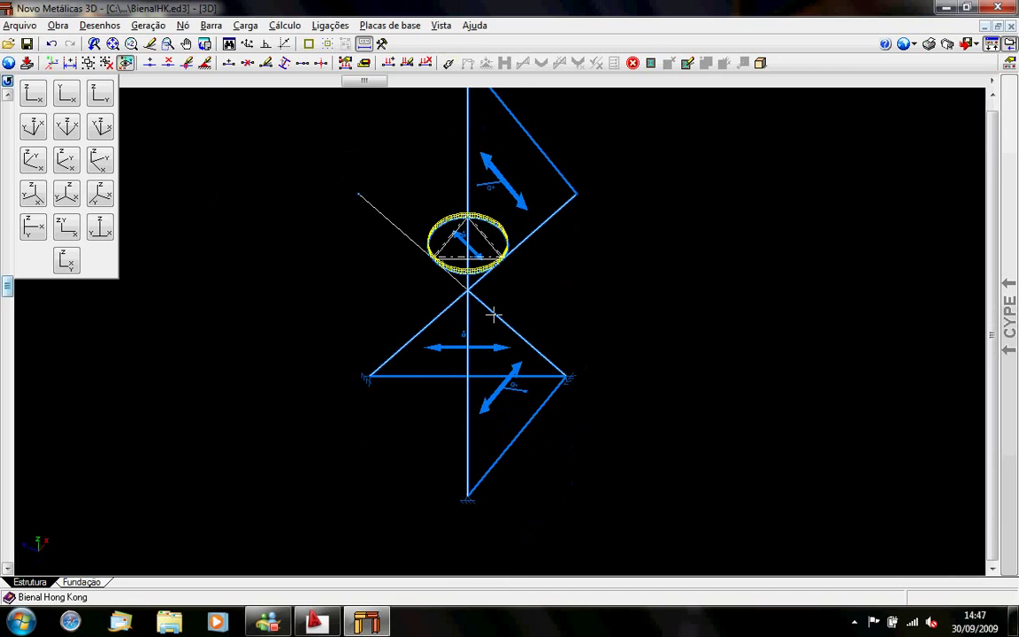
scroll(494, 314, up, 5)
scroll(532, 348, up, 3)
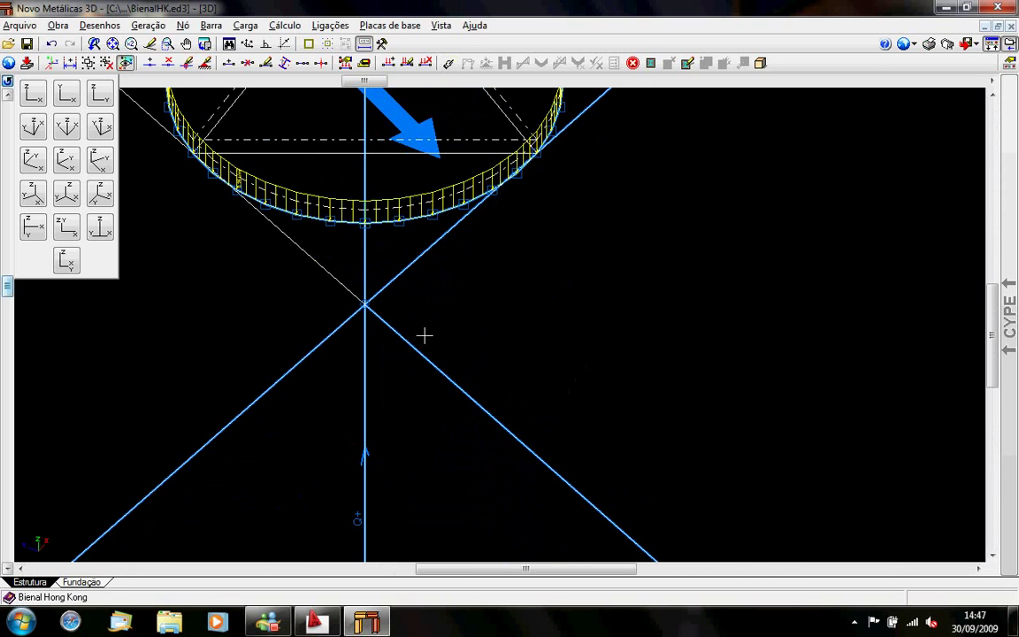
- Set the internal linkage of the central node below the ring to rigid
scroll(361, 305, up, 2)
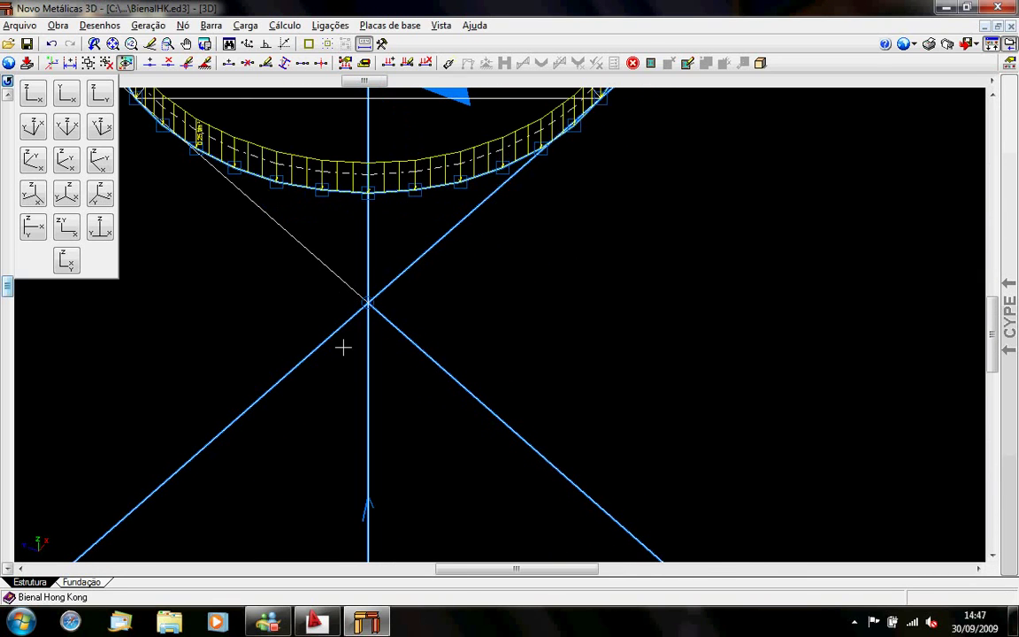
scroll(379, 336, down, 2)
drag(382, 320, 554, 303)
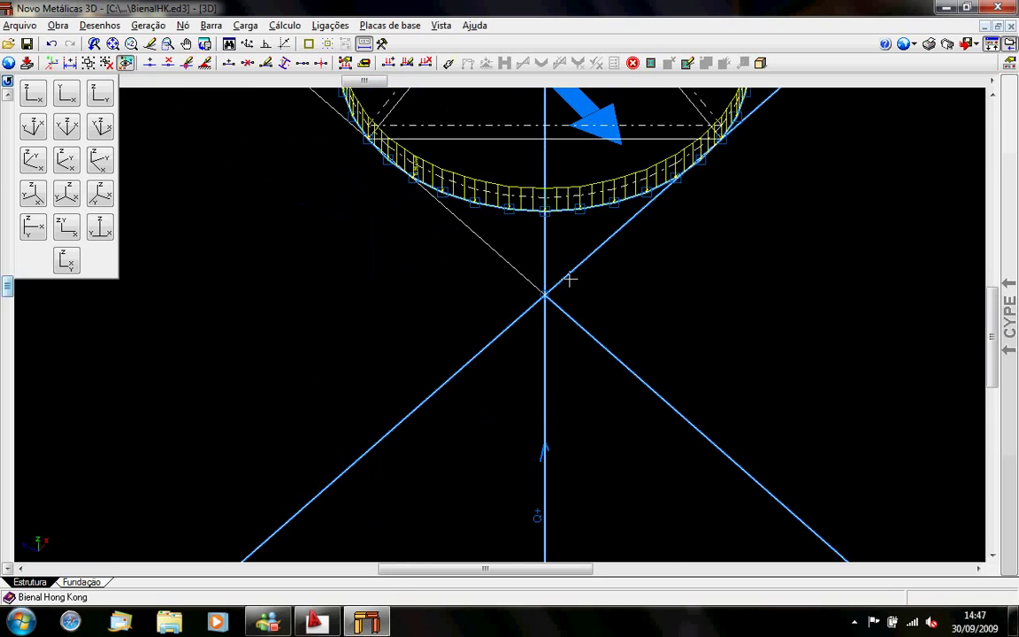
scroll(561, 320, down, 3)
mouse_move(1007, 317)
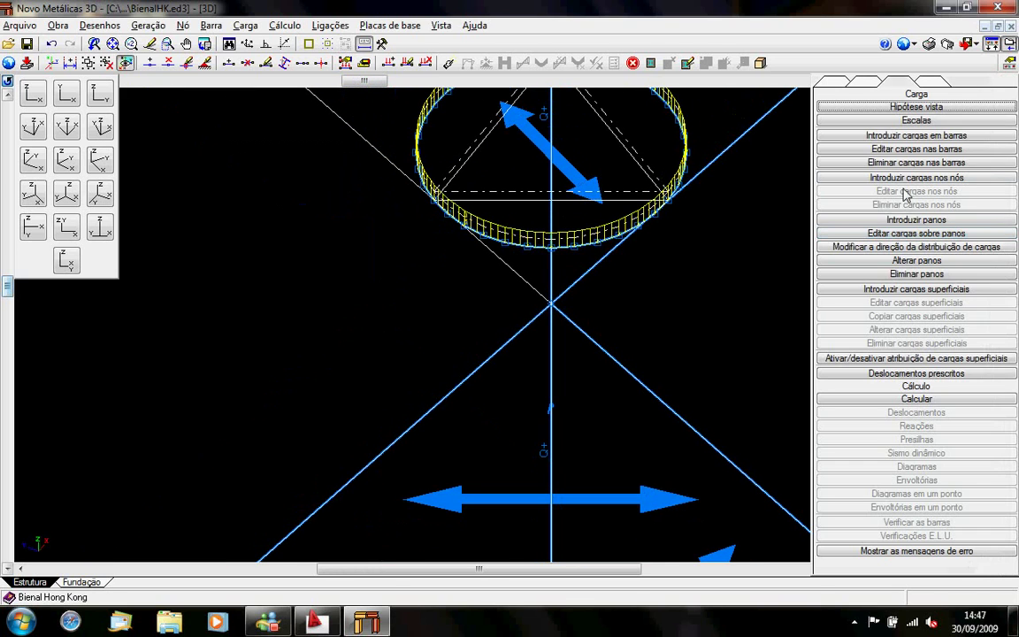
click(840, 82)
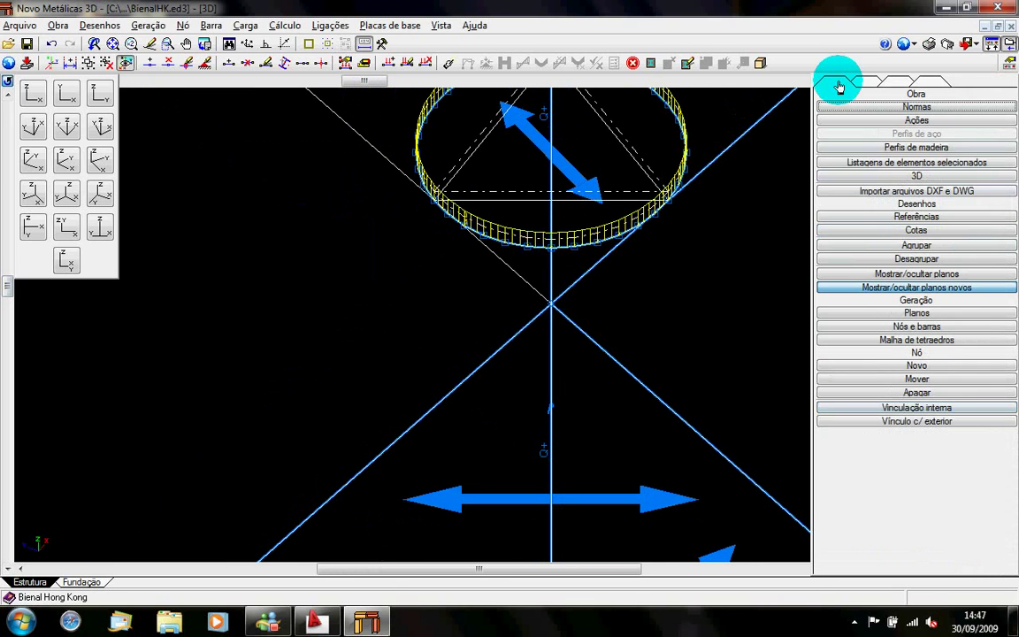
click(920, 408)
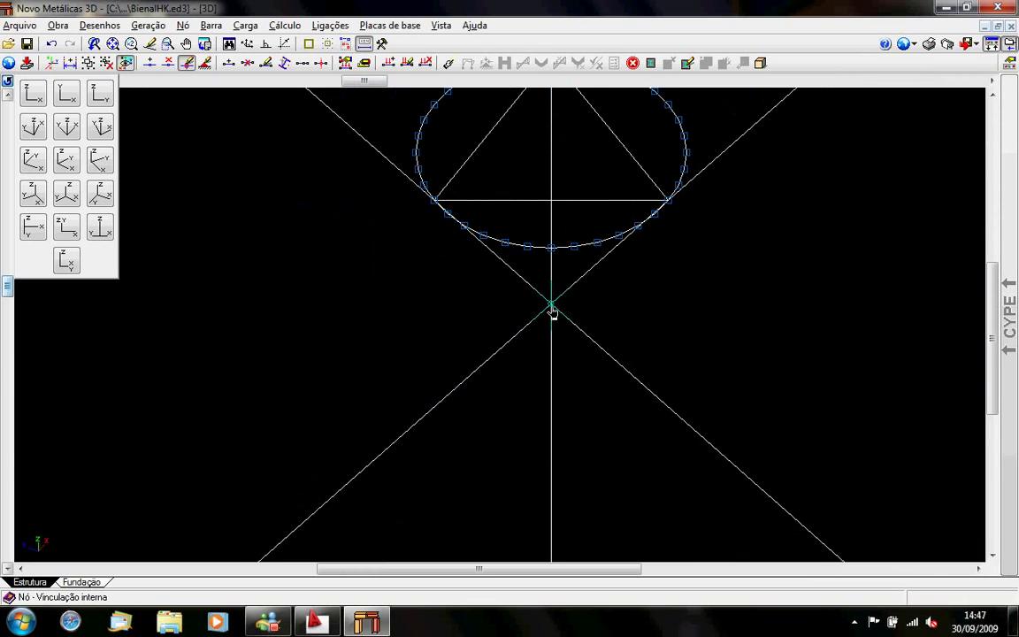
right_click(653, 322)
click(517, 303)
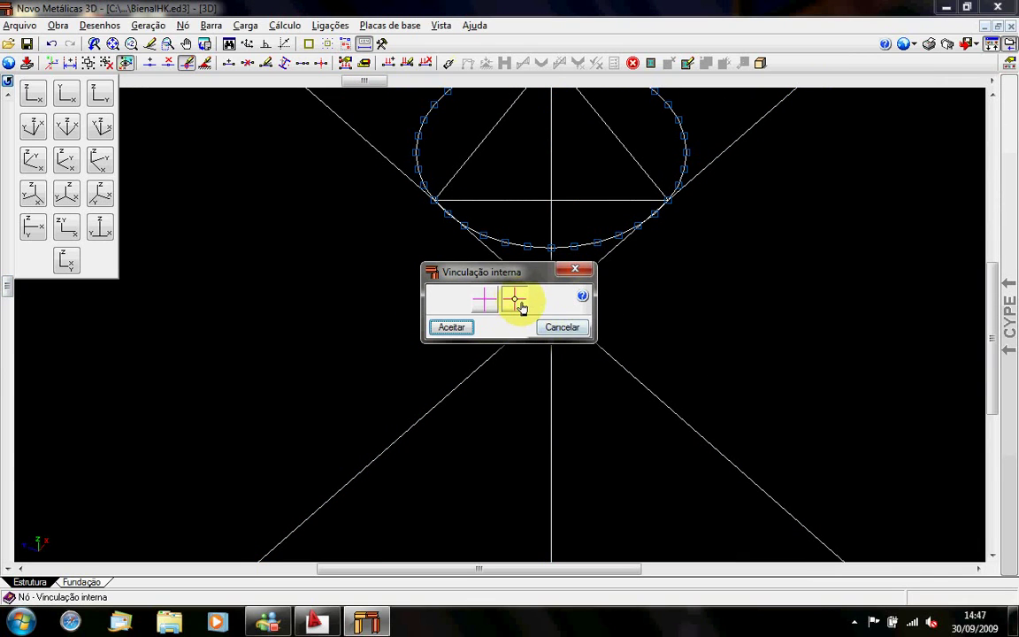
click(484, 300)
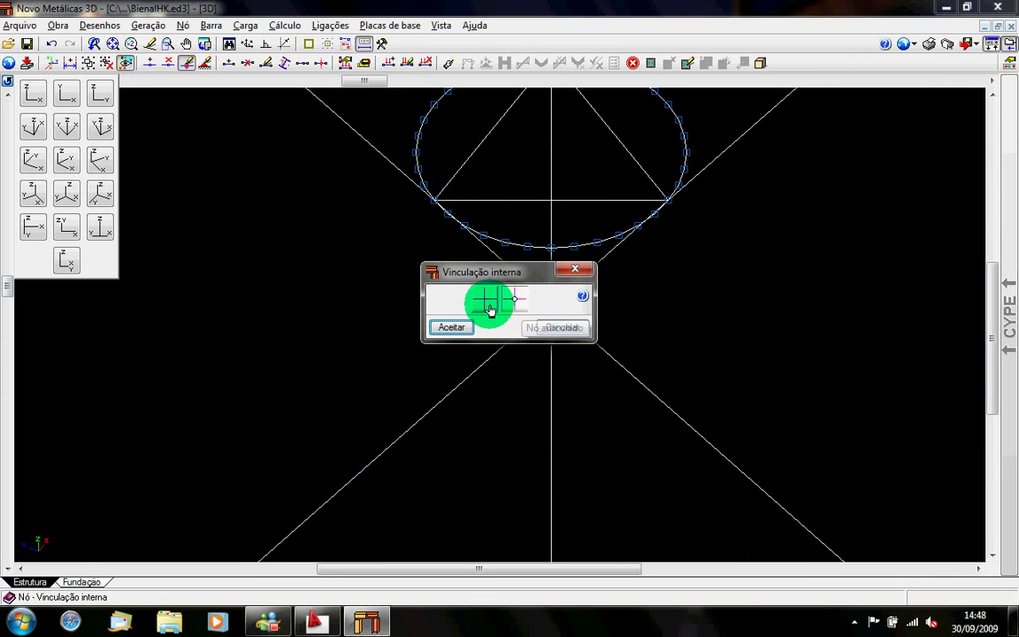
click(452, 326)
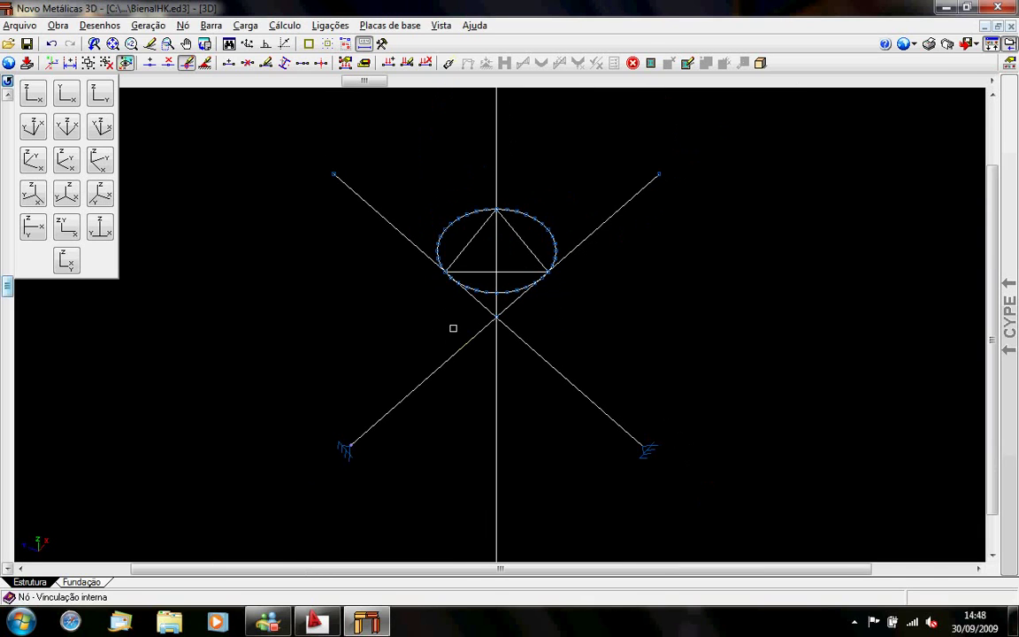
- Calculate the structure with the option Não dimensionar perfis and close the bar's profile verification list without changing the profile
click(449, 63)
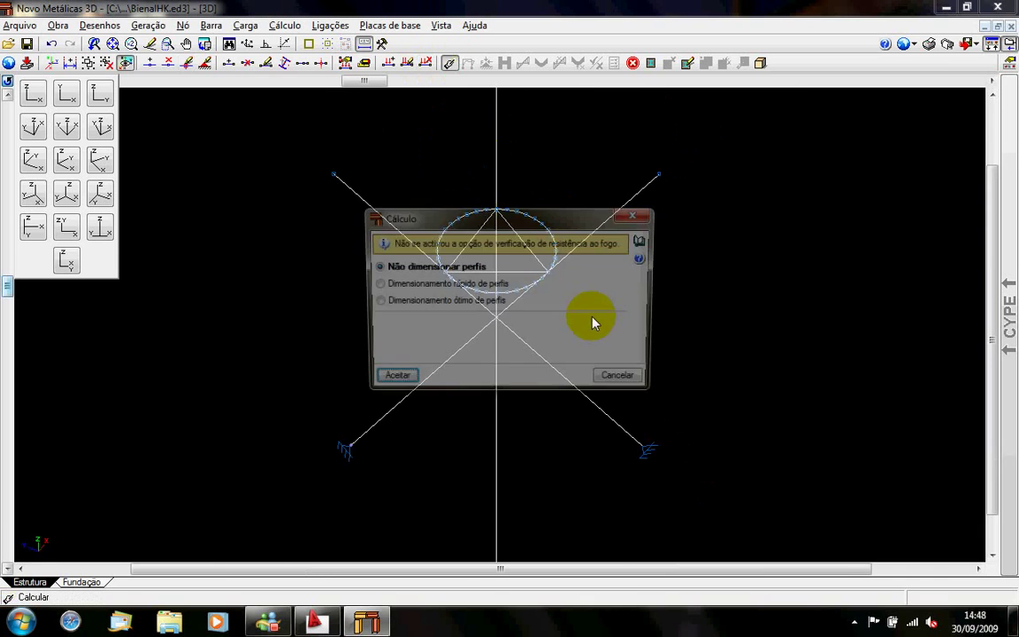
click(389, 377)
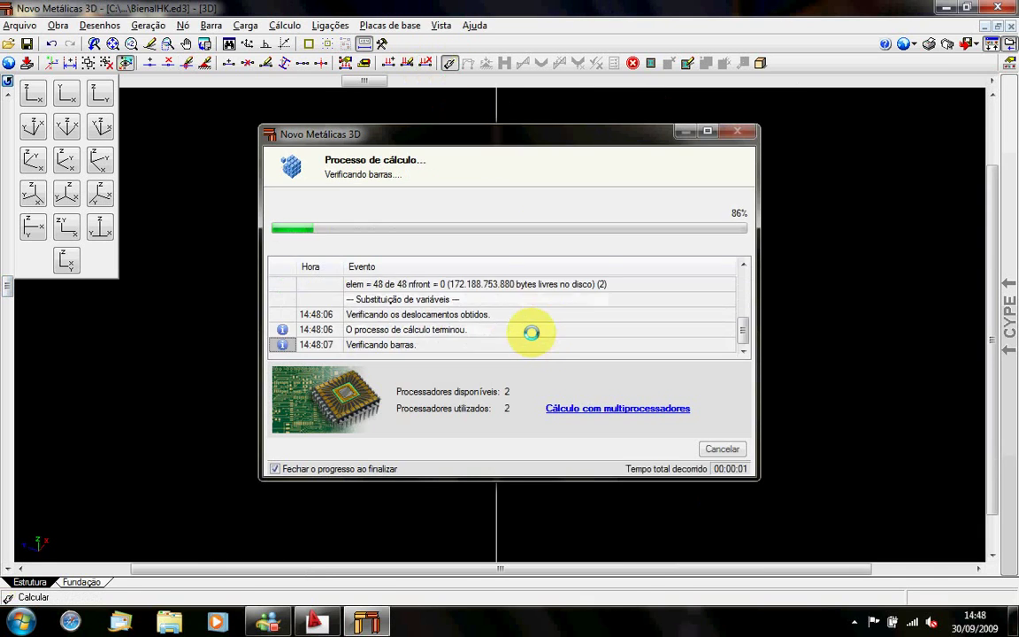
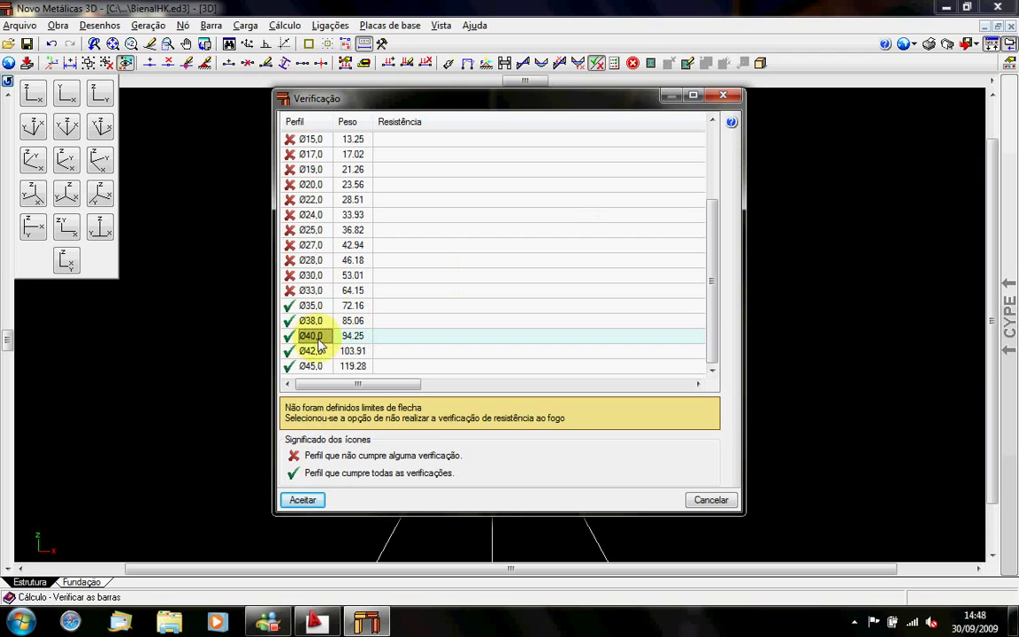
click(721, 96)
- Review the Ø40,0 bars meeting at the central node in the front view during the bar verification
scroll(543, 297, down, 2)
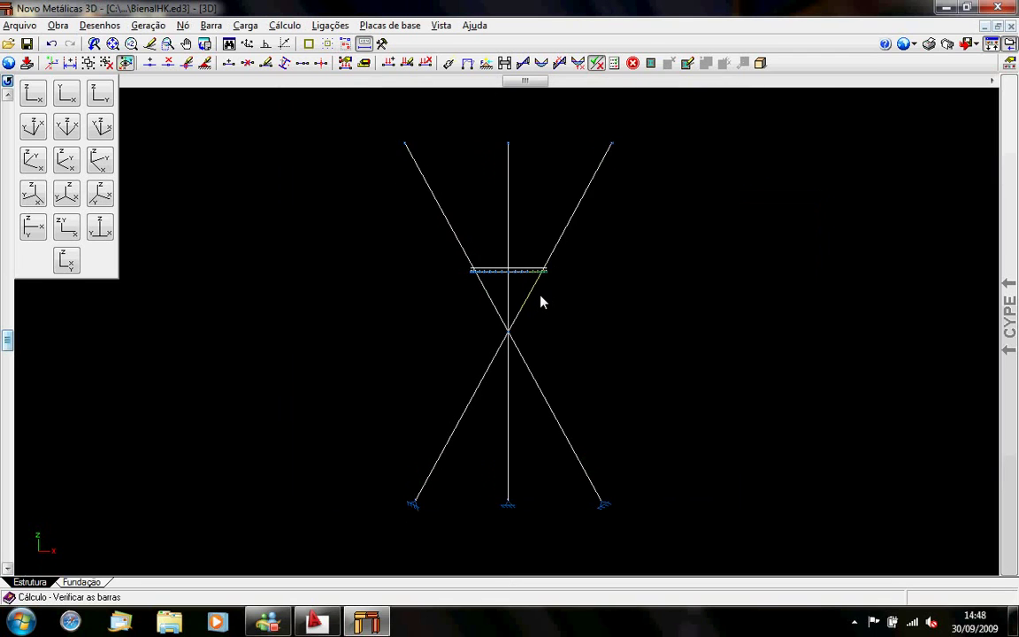
drag(543, 255, 500, 282)
scroll(407, 239, up, 2)
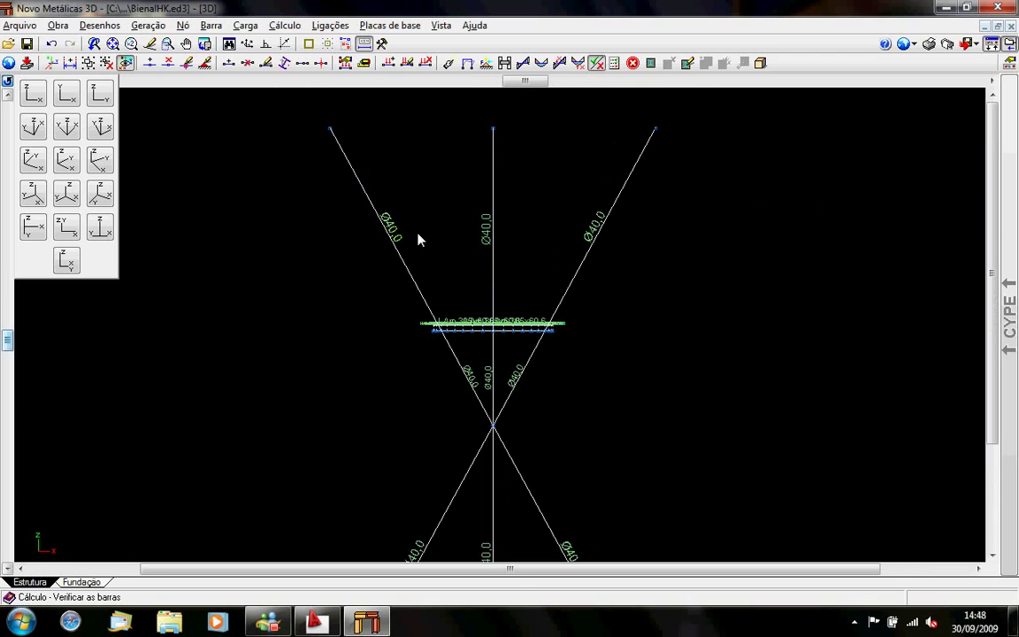
scroll(419, 240, down, 1)
drag(491, 392, 429, 342)
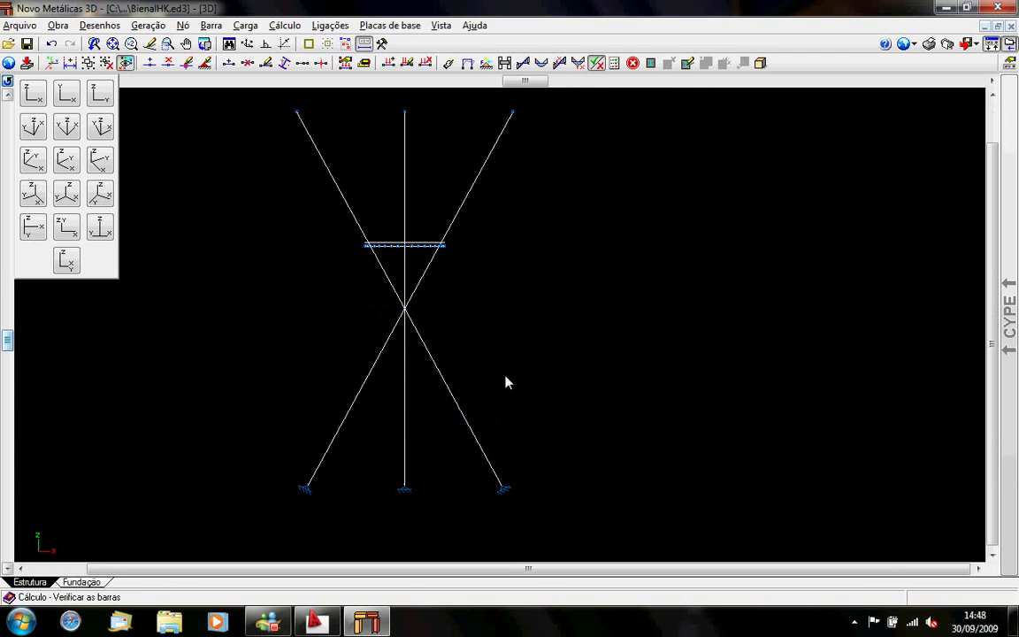
scroll(515, 366, down, 1)
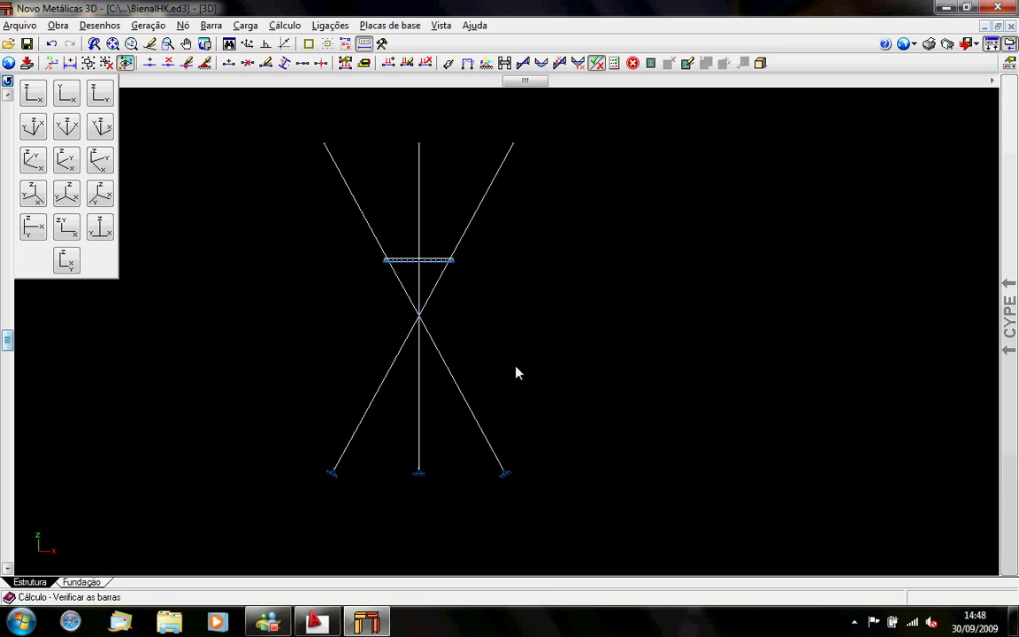
drag(515, 366, 519, 389)
mouse_move(437, 357)
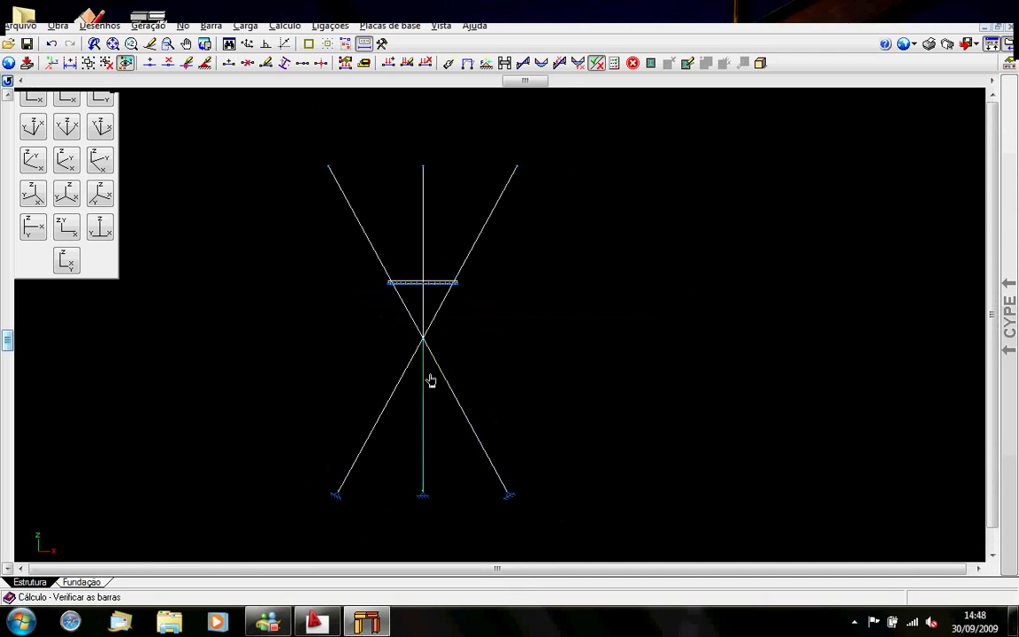
drag(492, 321, 561, 310)
scroll(515, 328, up, 1)
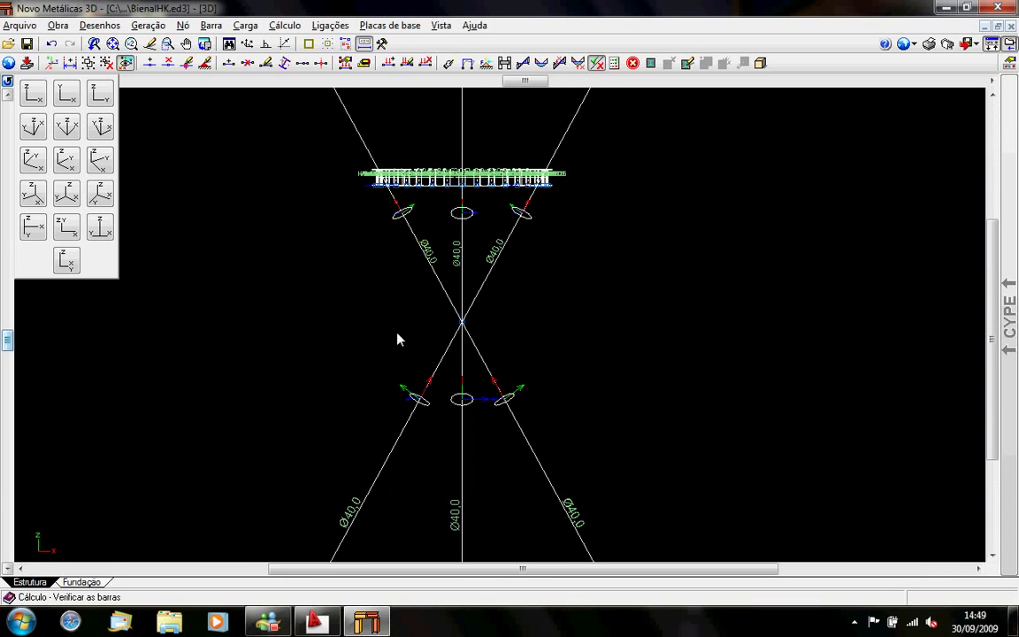
scroll(466, 350, up, 1)
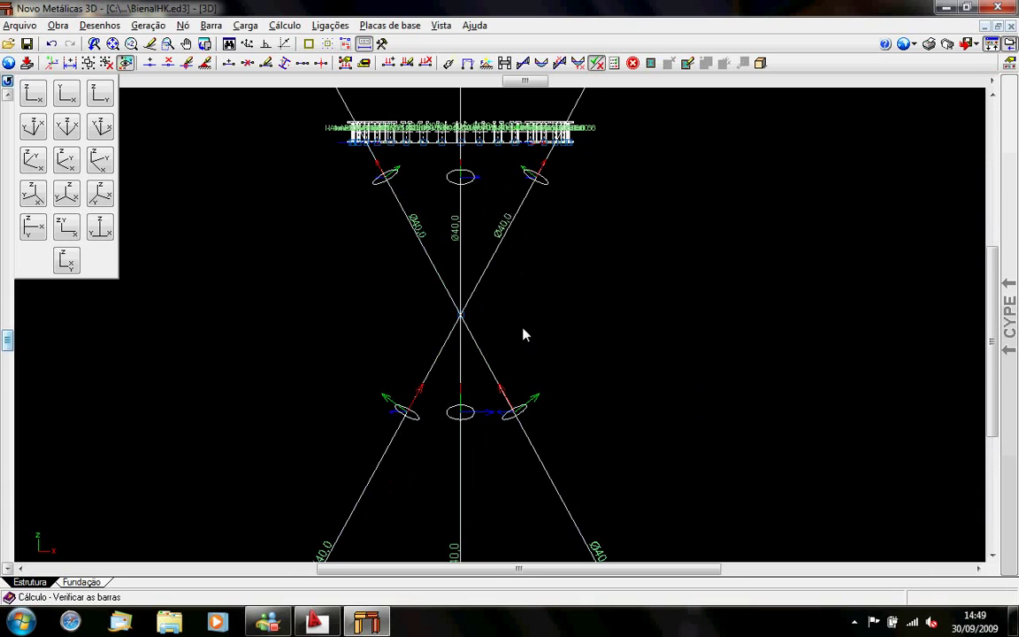
scroll(523, 329, up, 1)
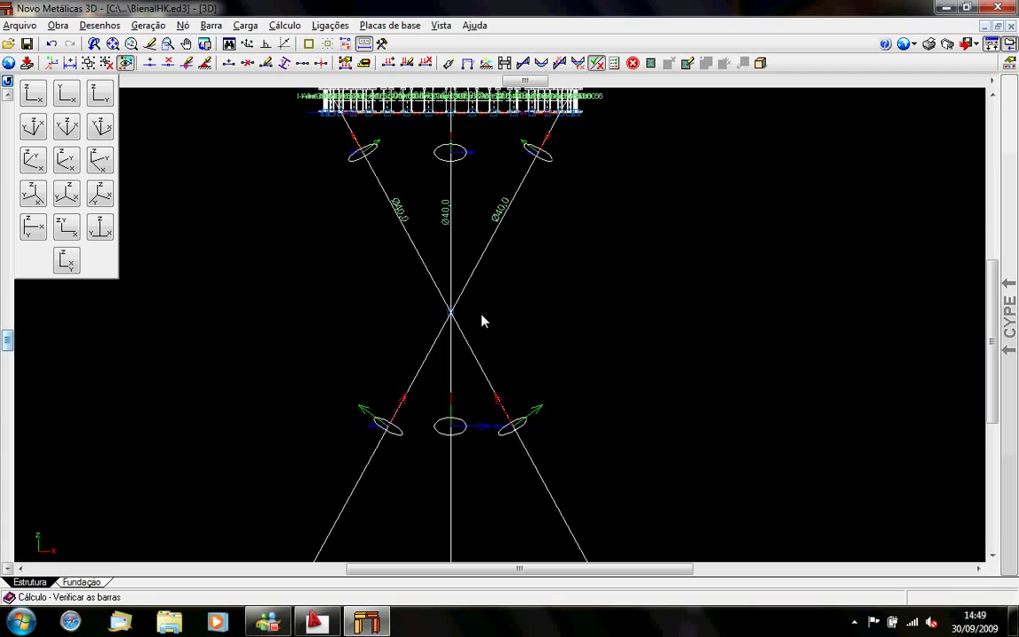
scroll(483, 319, up, 1)
- Inspect the strength check of the vertical Ø40,0 bar running from the central node down to its support
mouse_move(462, 259)
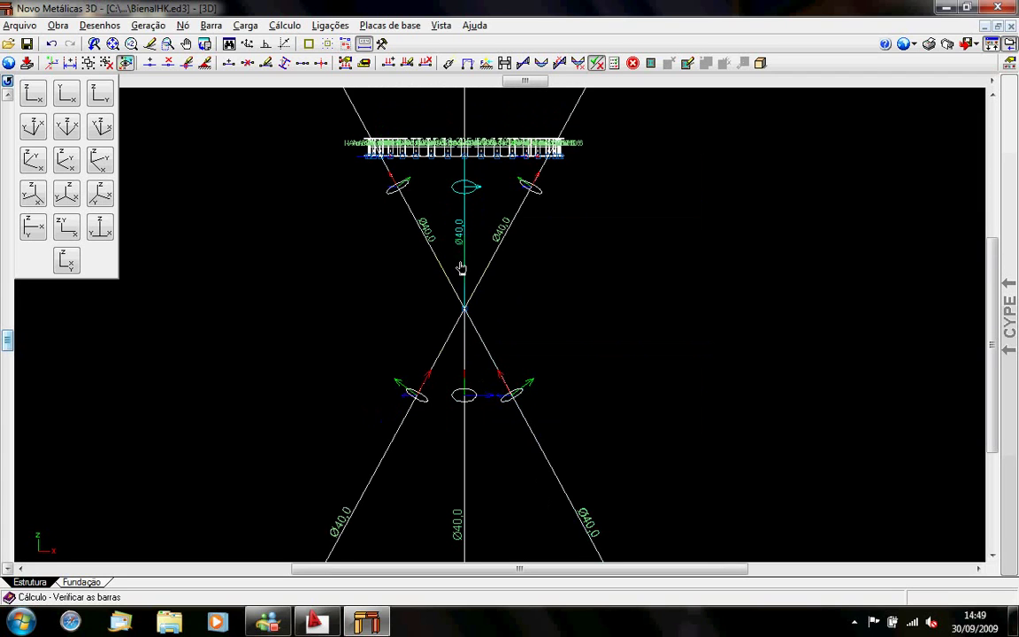
mouse_move(472, 383)
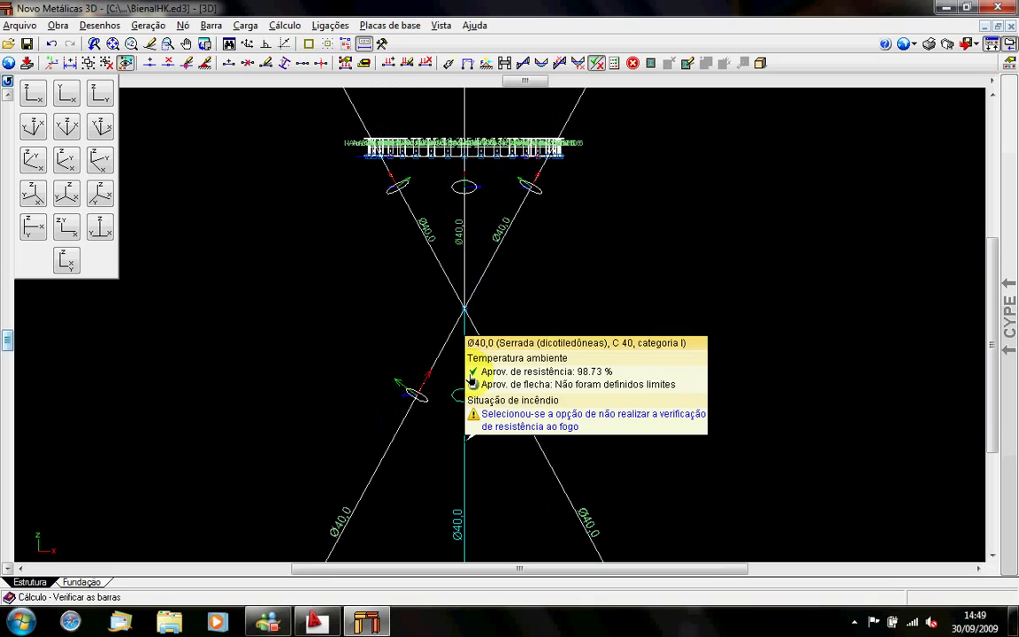
scroll(466, 381, down, 1)
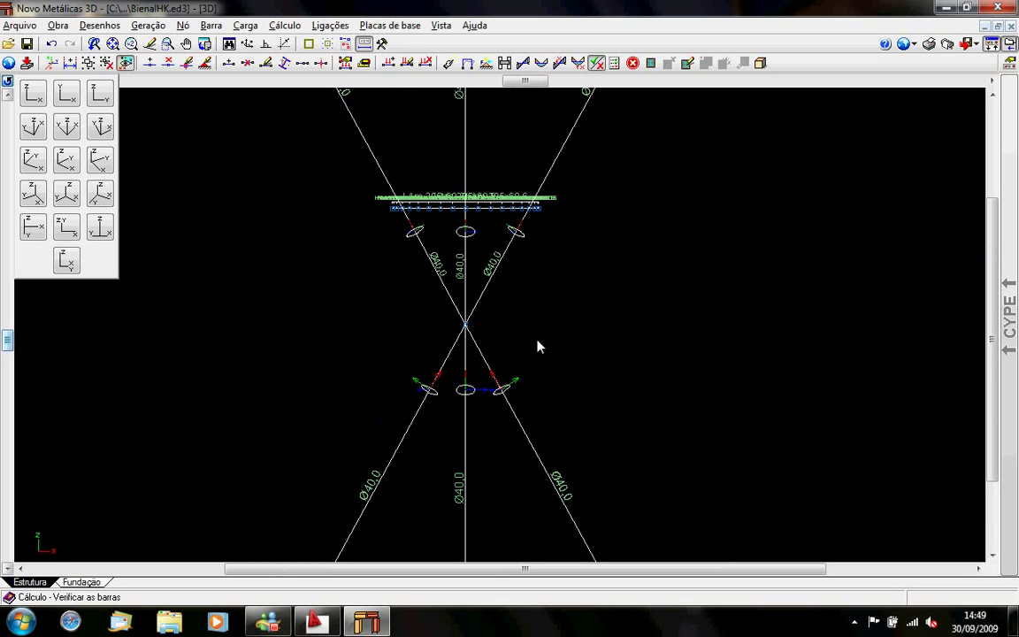
drag(990, 259, 991, 261)
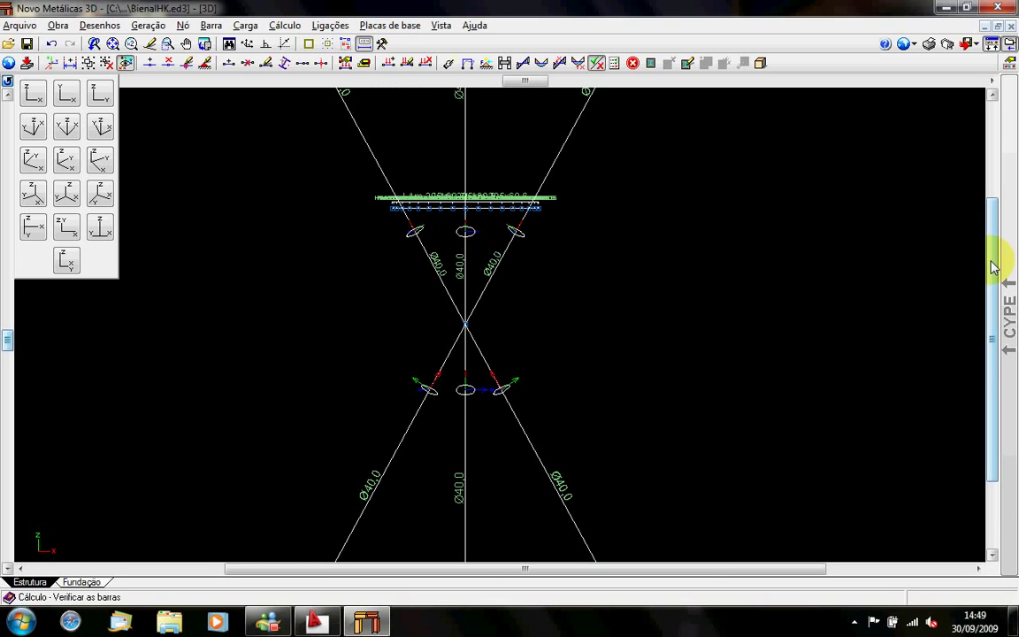
scroll(603, 360, down, 1)
drag(544, 333, 436, 239)
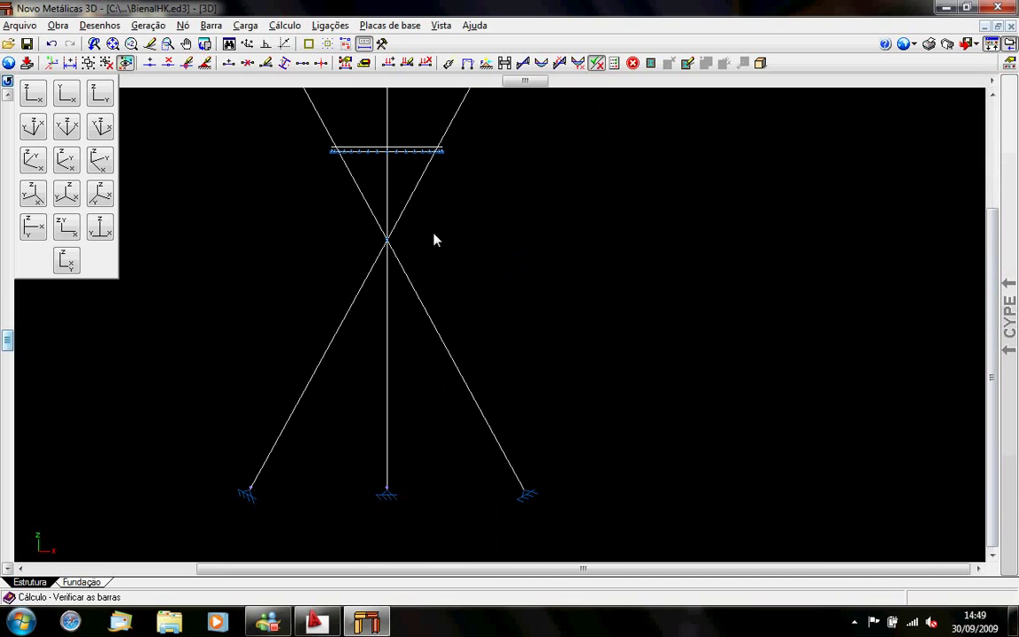
mouse_move(389, 257)
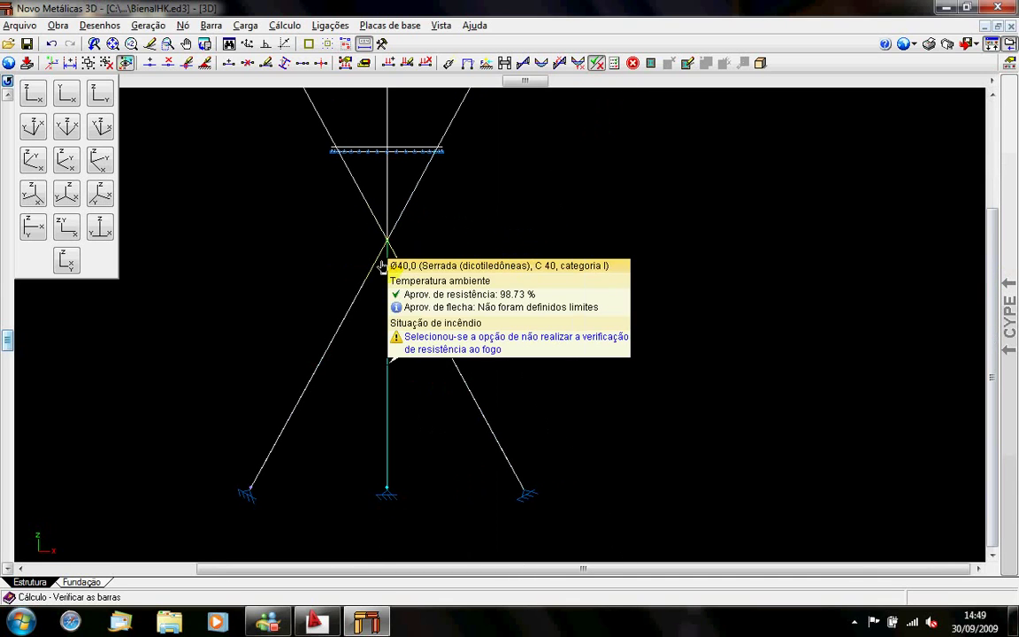
drag(395, 259, 458, 286)
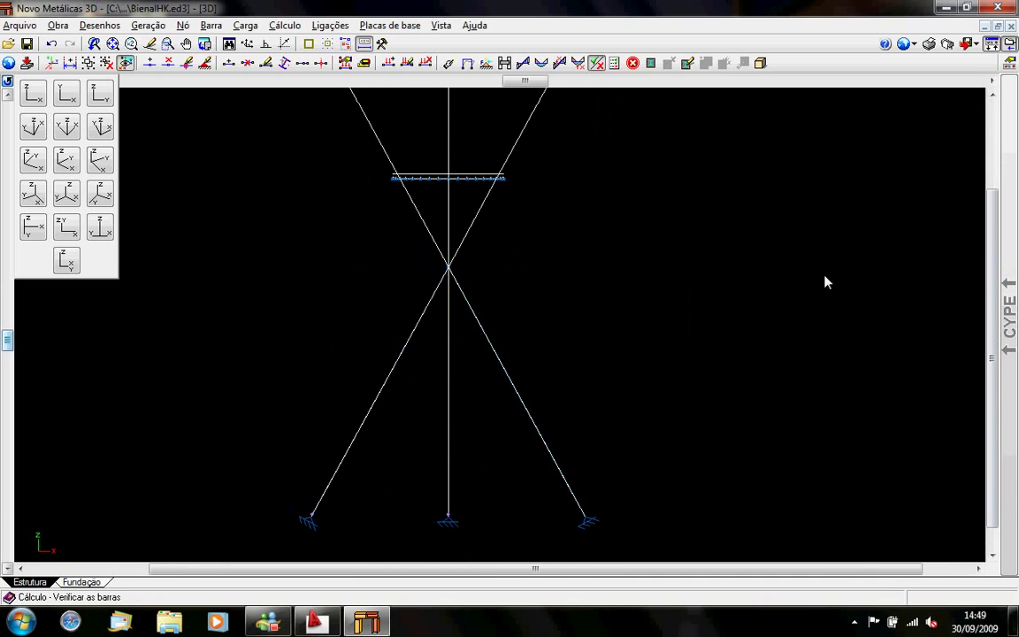
- Change the internal linkage of the central node where all the bars cross to articulated
mouse_move(1005, 255)
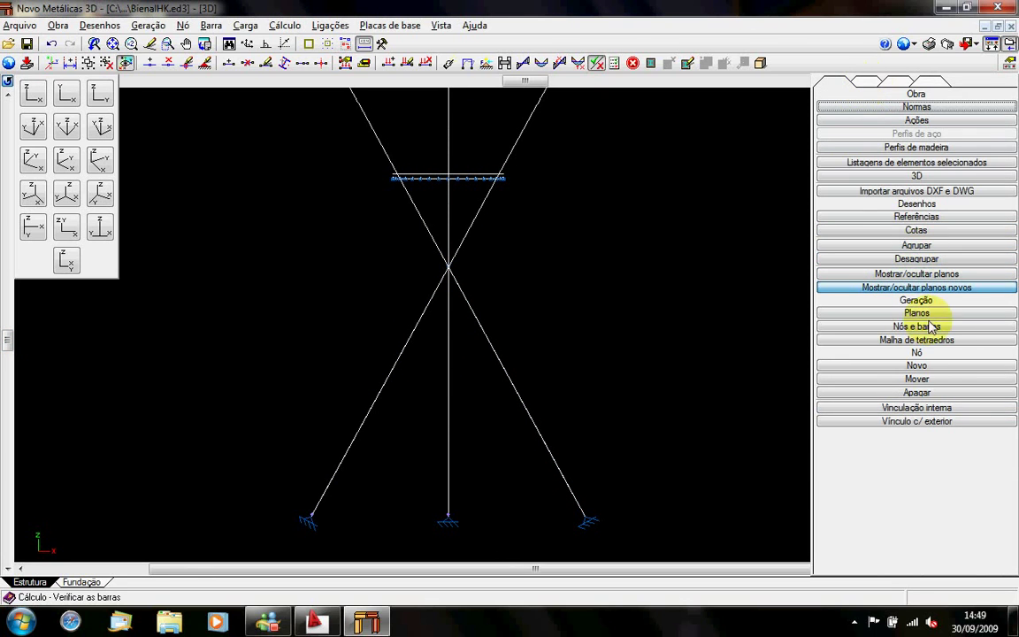
click(916, 407)
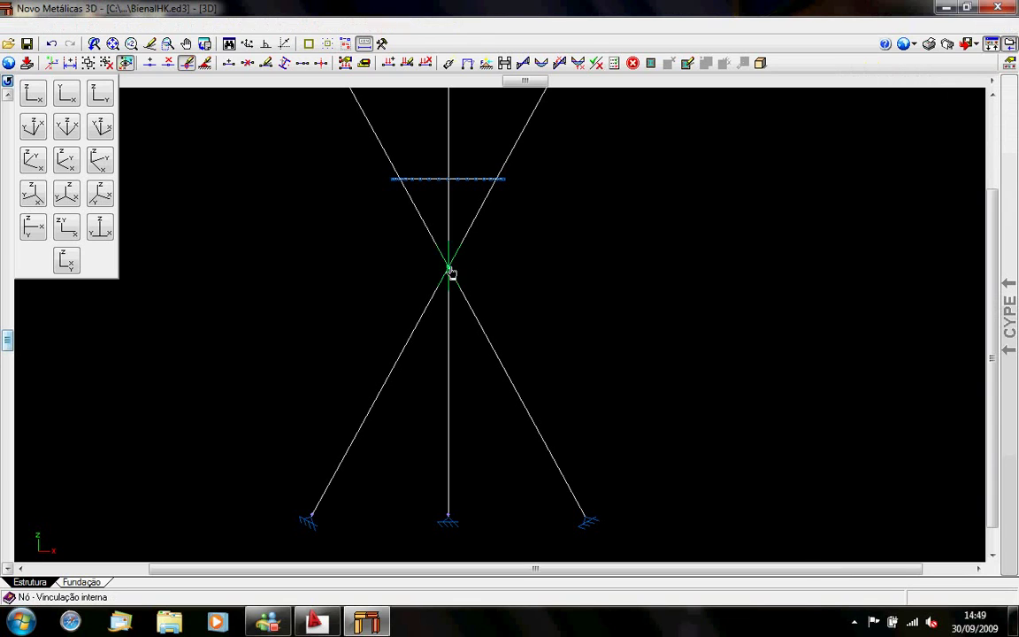
click(545, 261)
click(454, 330)
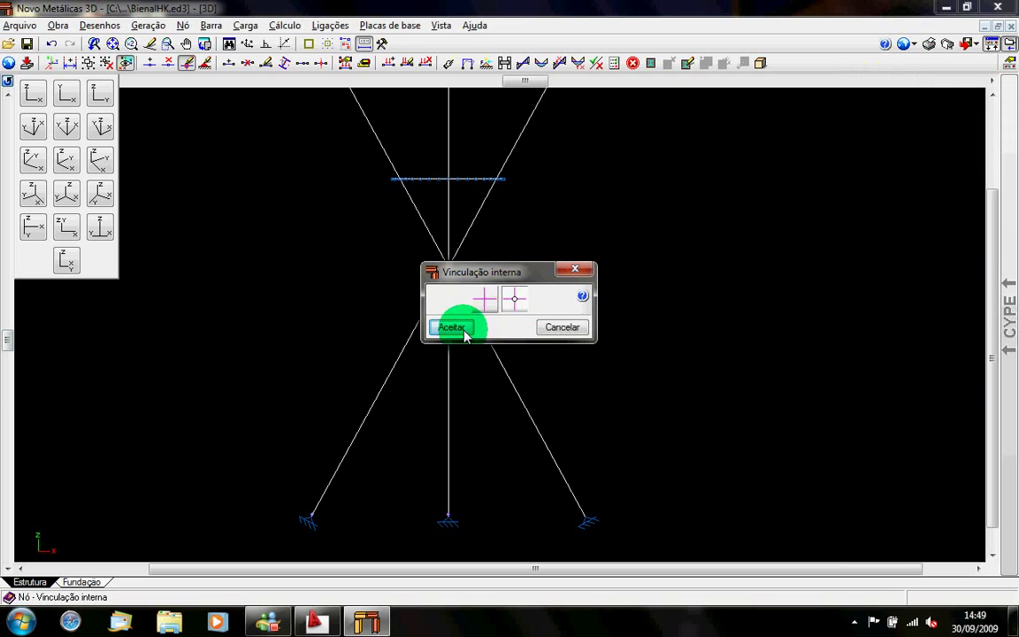
- Add six bars in a closed zigzag linking the three upper bar ends to the neighbouring base supports in an isometric view
click(33, 124)
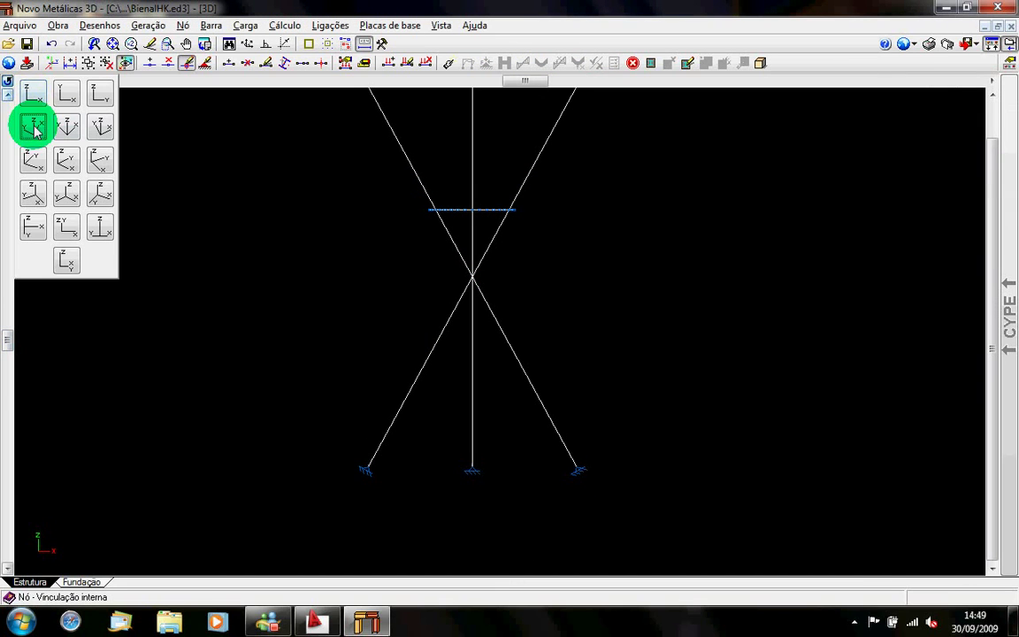
mouse_move(1008, 318)
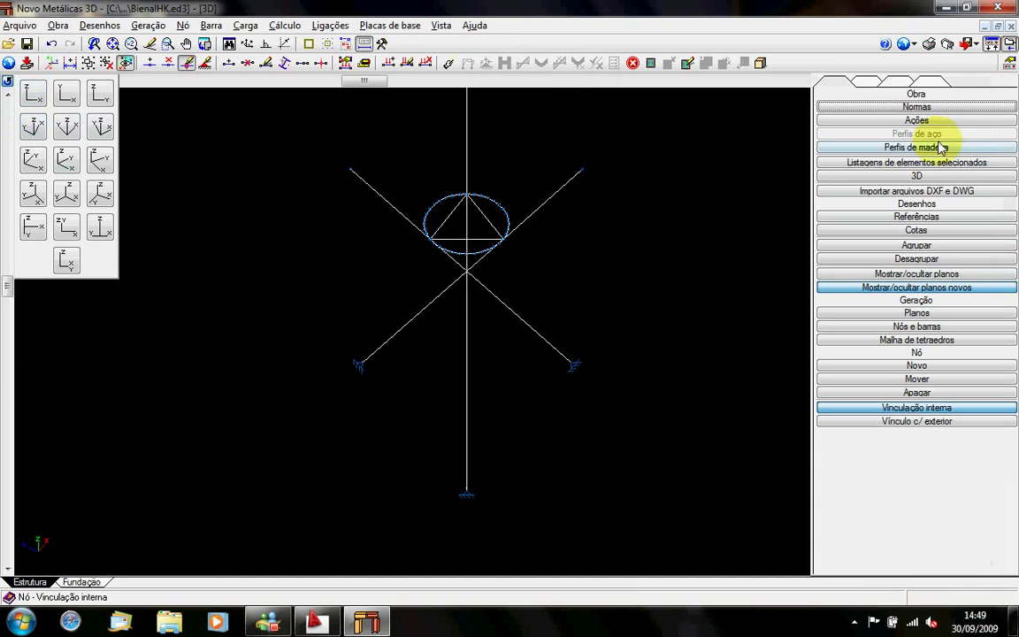
click(876, 83)
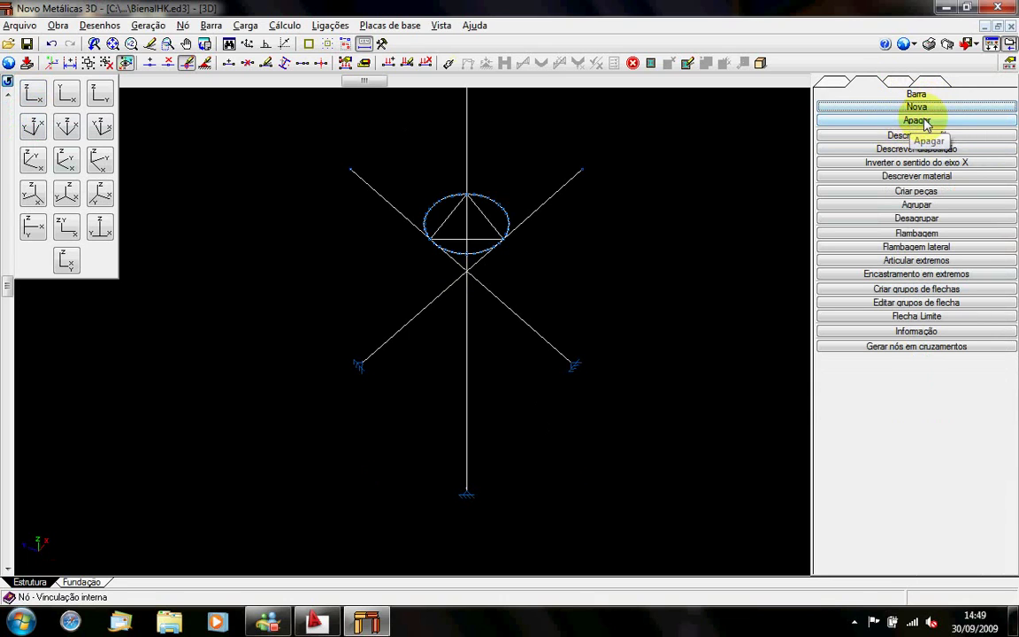
click(863, 107)
click(466, 489)
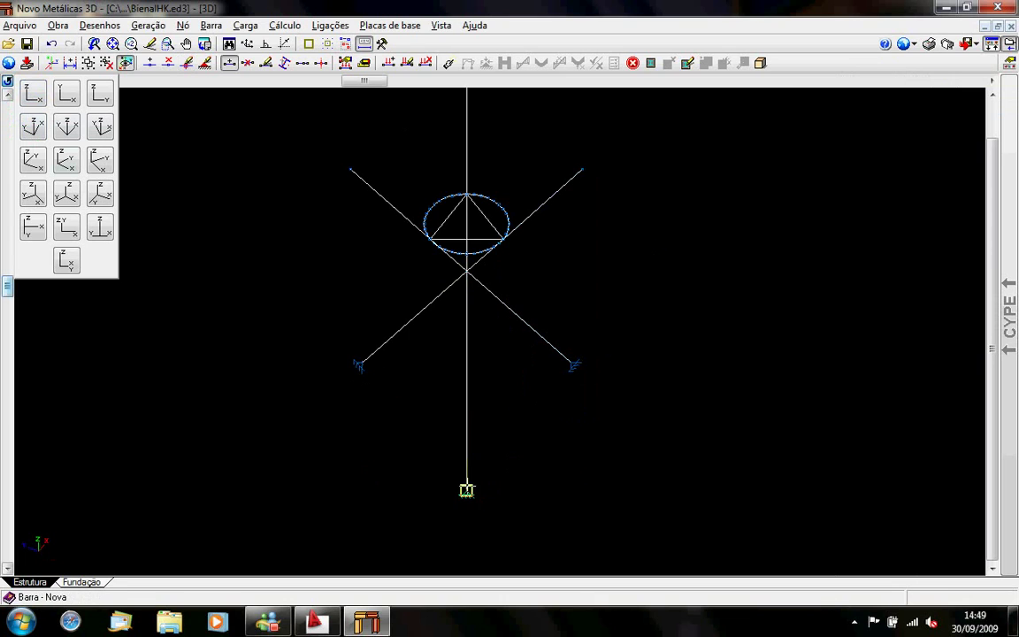
click(580, 168)
click(573, 361)
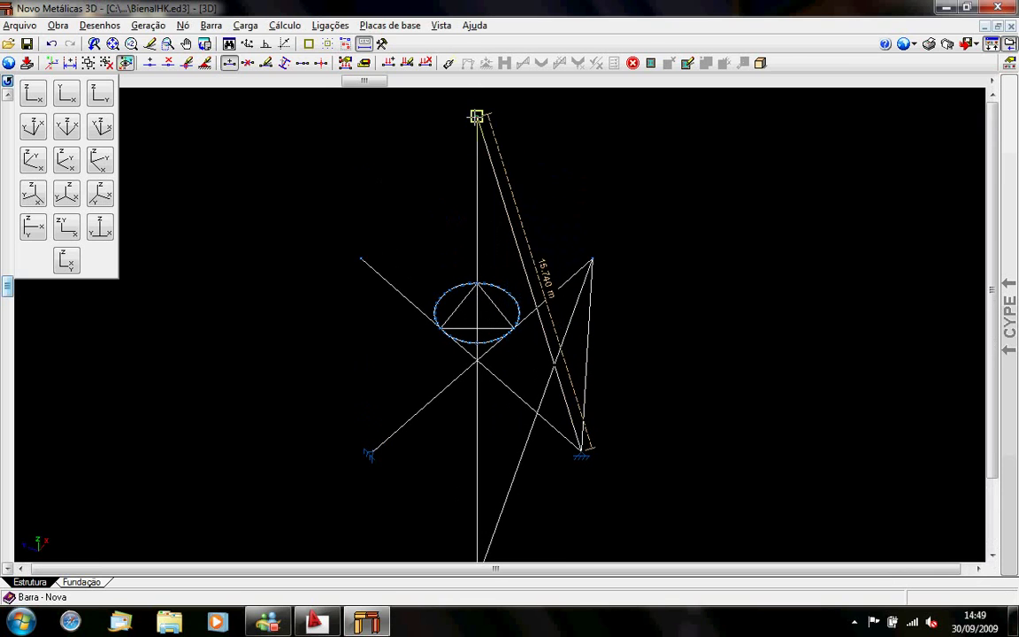
click(478, 117)
click(371, 451)
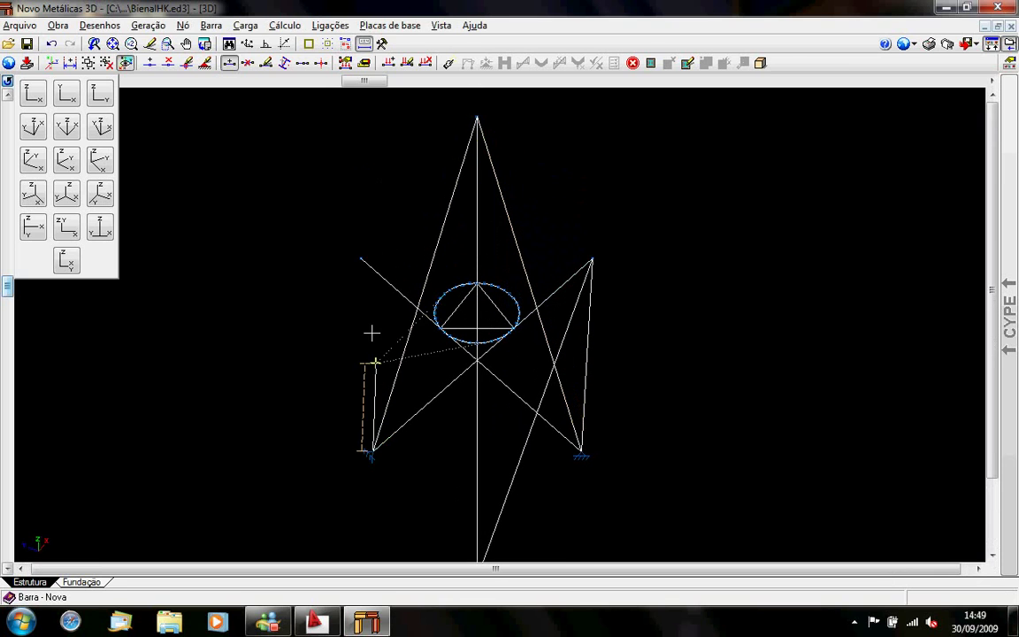
click(360, 258)
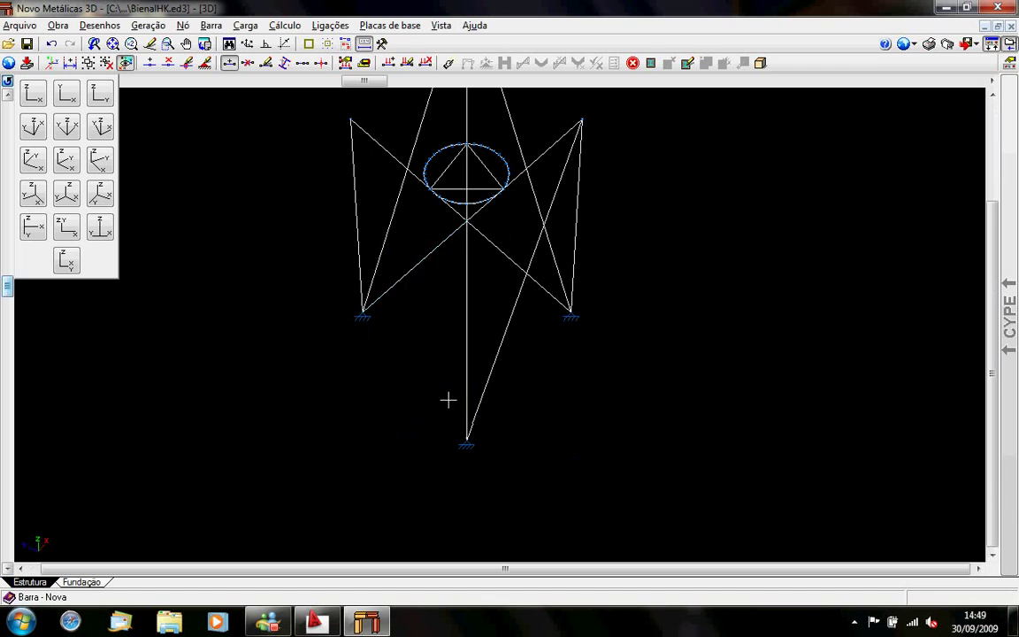
click(466, 440)
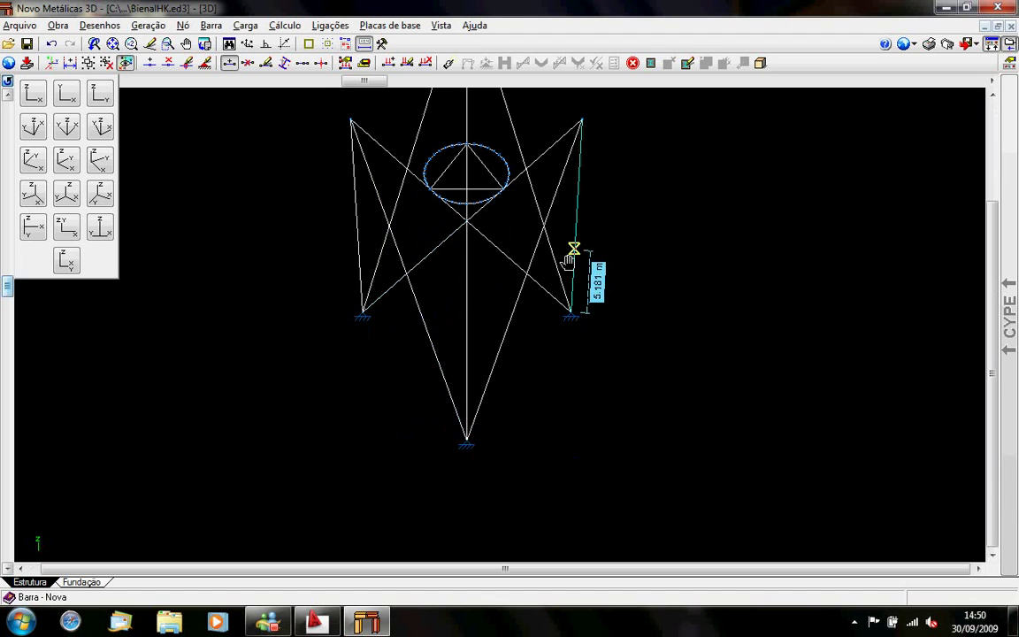
- Assign the steel profile VERG 50 with the Perfil simples arrangement to the six new bracing bars
mouse_move(1008, 146)
click(920, 135)
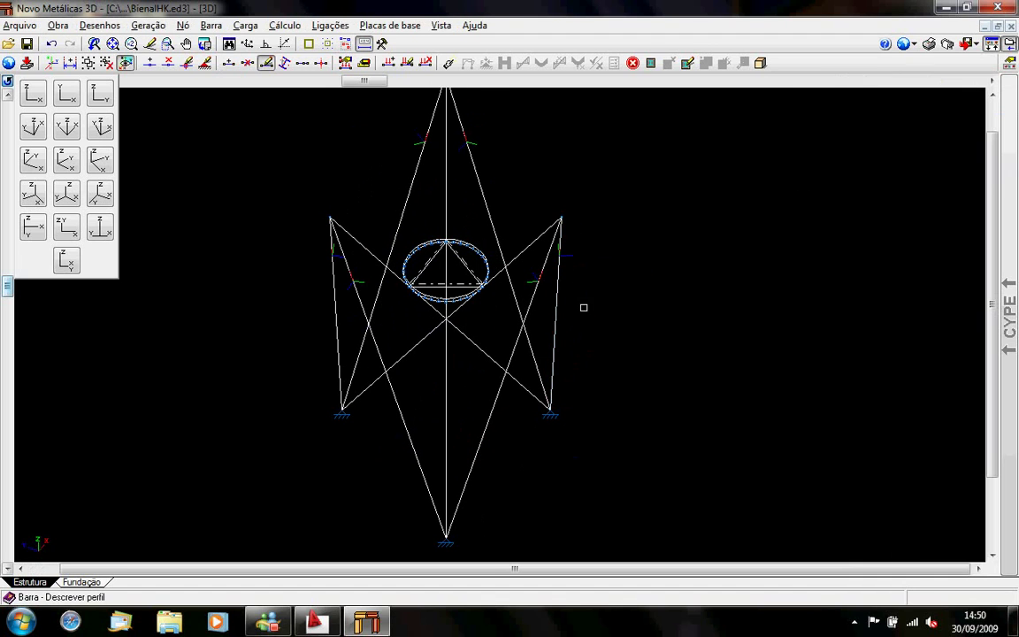
click(546, 364)
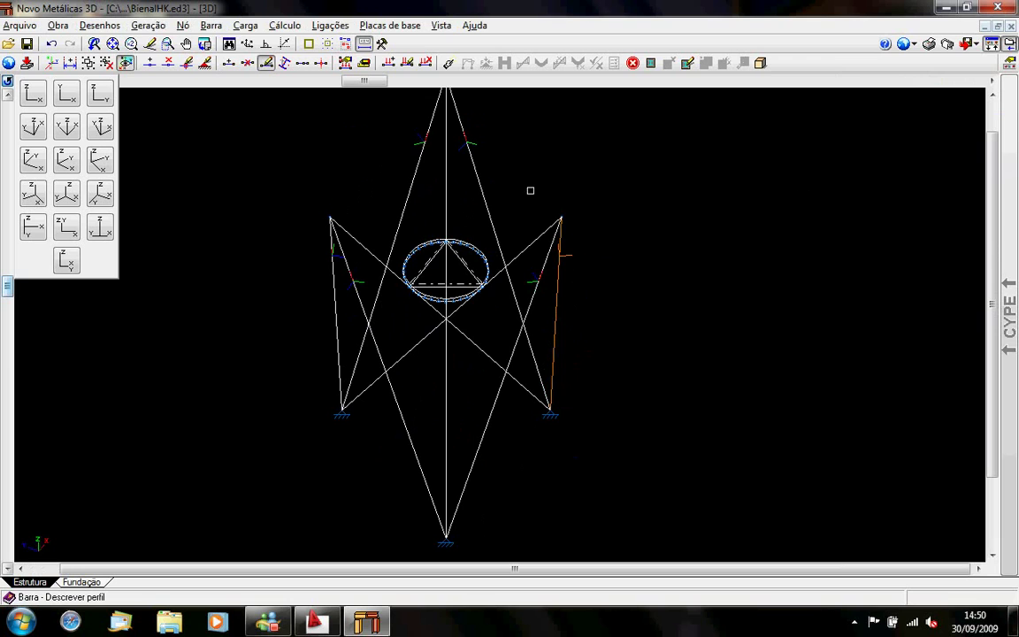
drag(525, 192, 538, 166)
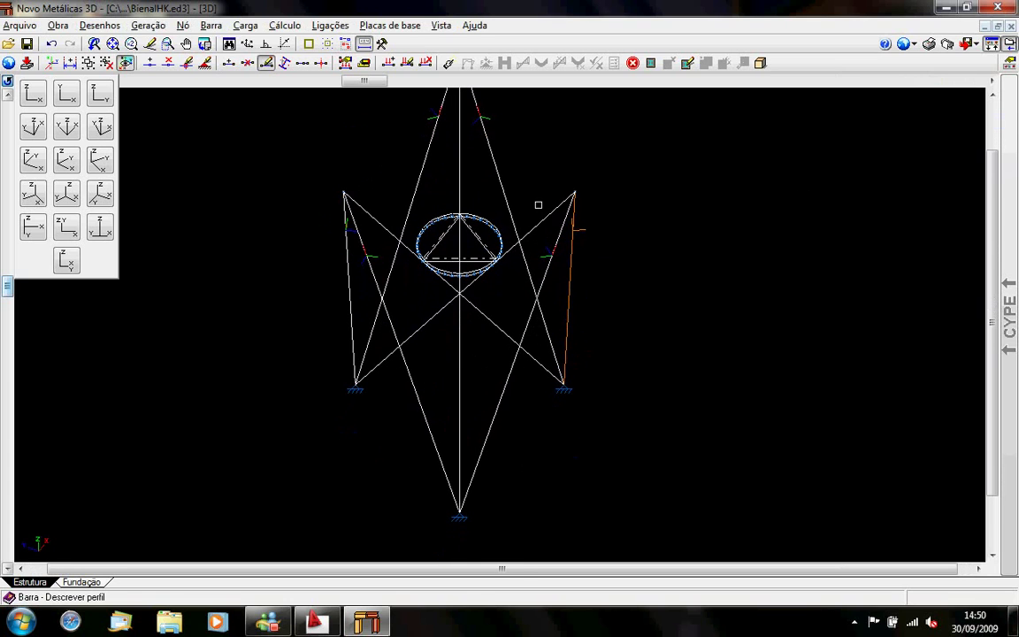
click(495, 421)
click(423, 421)
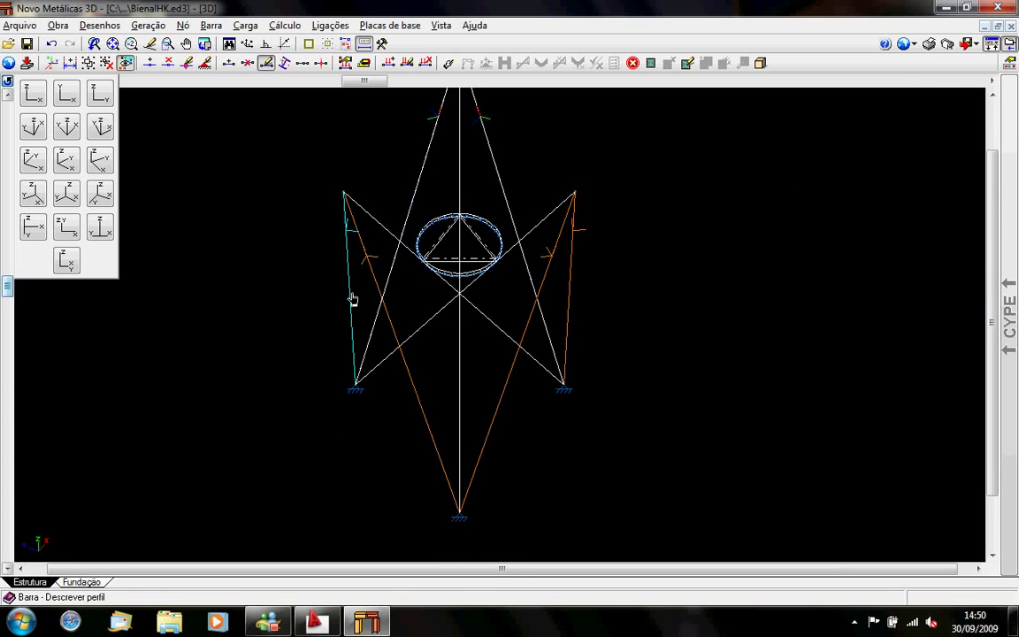
click(349, 329)
drag(425, 369, 411, 428)
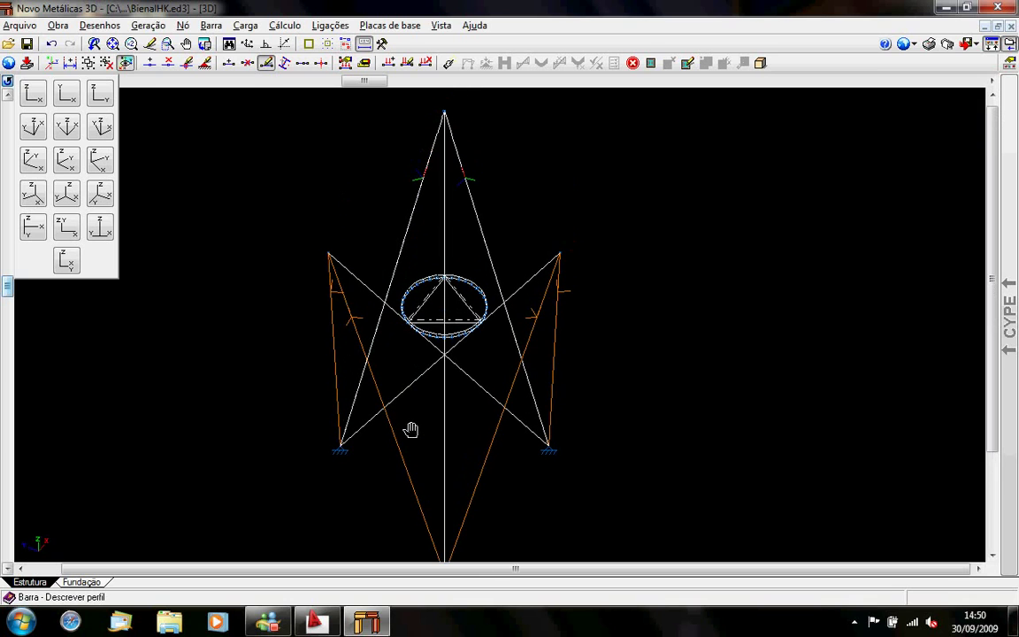
click(404, 243)
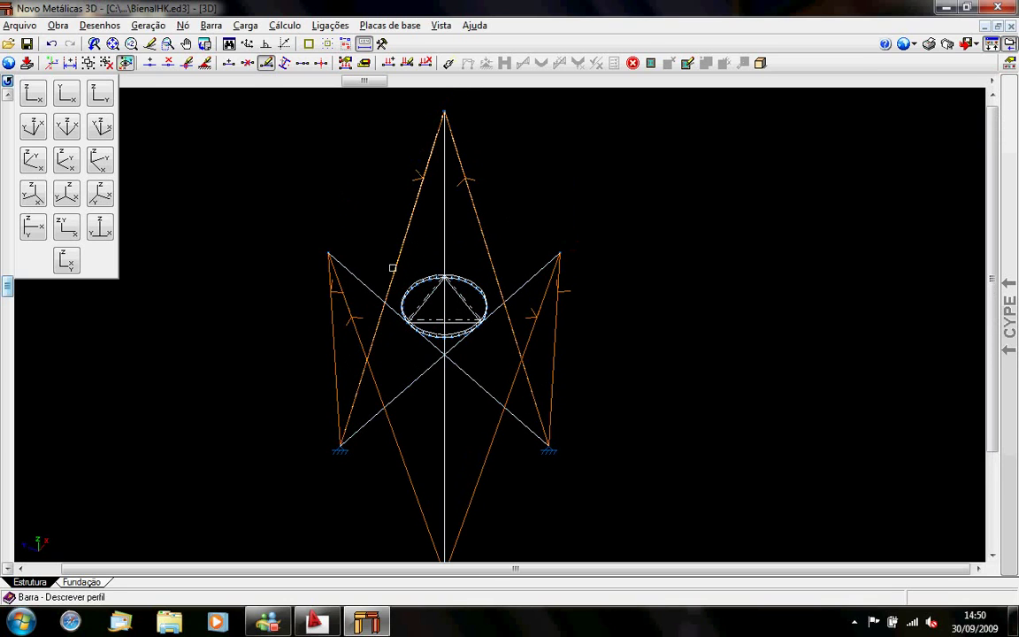
right_click(396, 230)
click(676, 182)
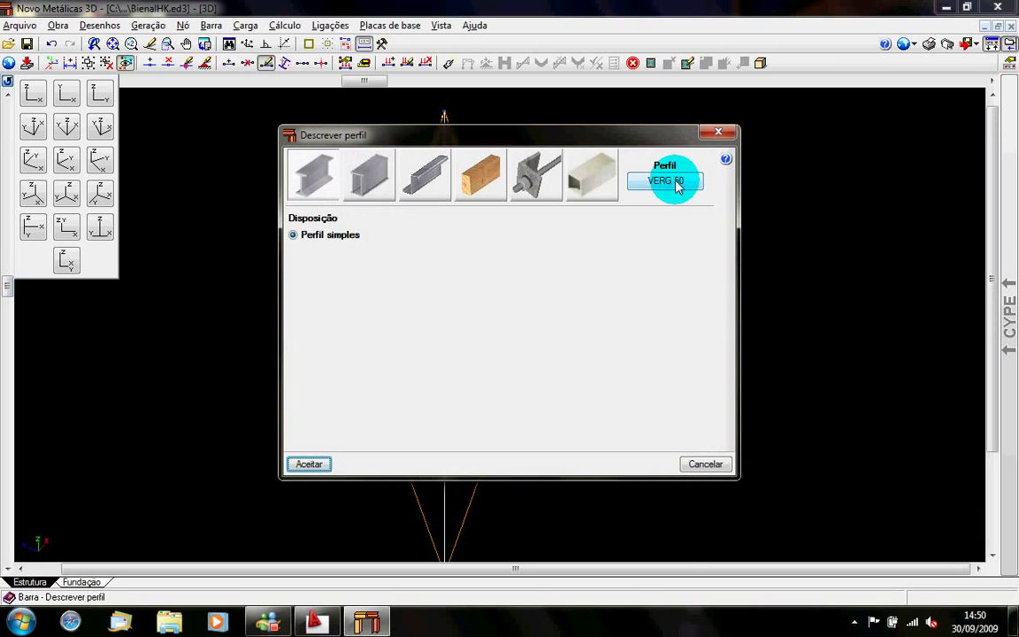
click(308, 463)
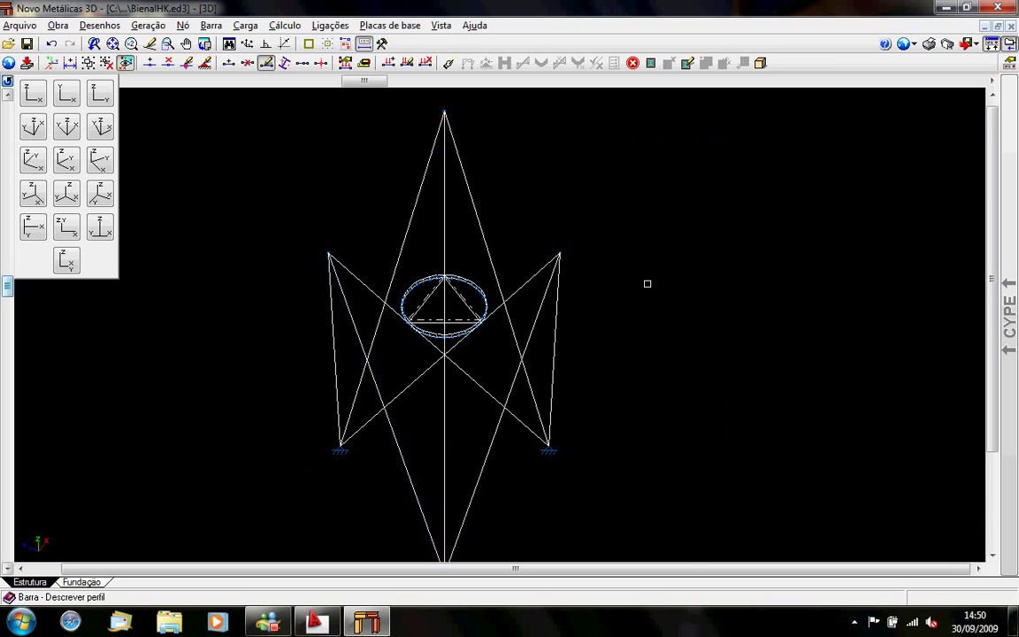
- Inspect the rendered 3D model with the new bracing bars from several angles and close the 3D view
click(689, 65)
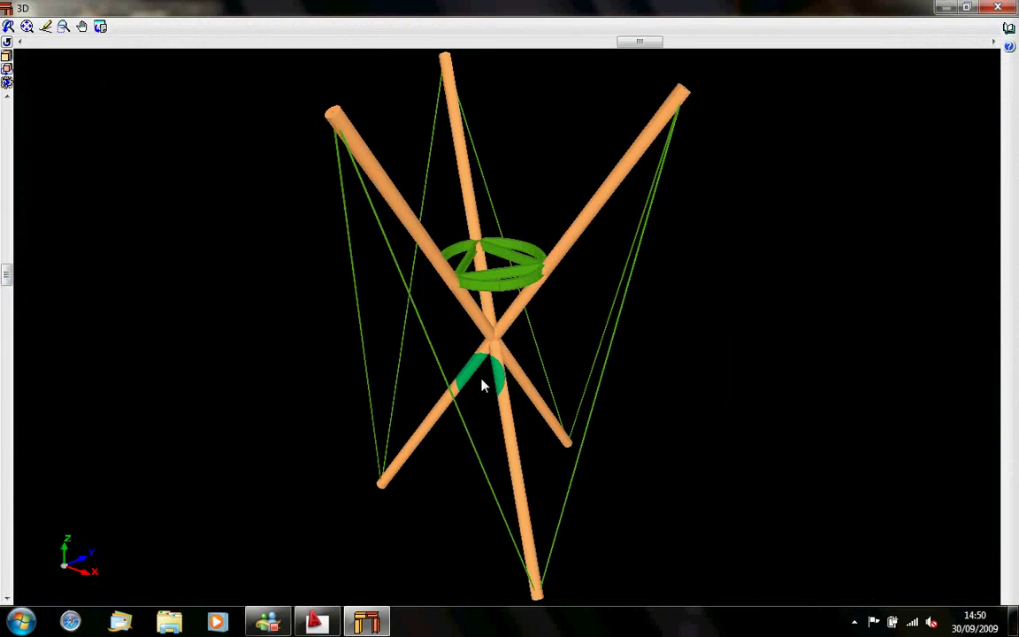
drag(482, 386, 406, 386)
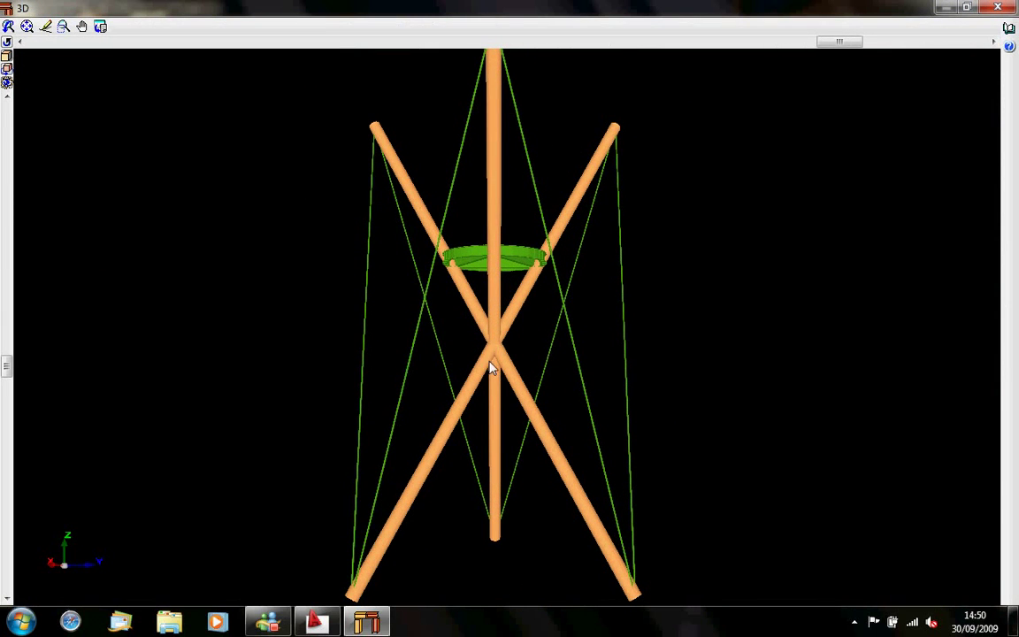
mouse_move(500, 363)
mouse_down()
mouse_move(612, 409)
mouse_move(514, 369)
mouse_up()
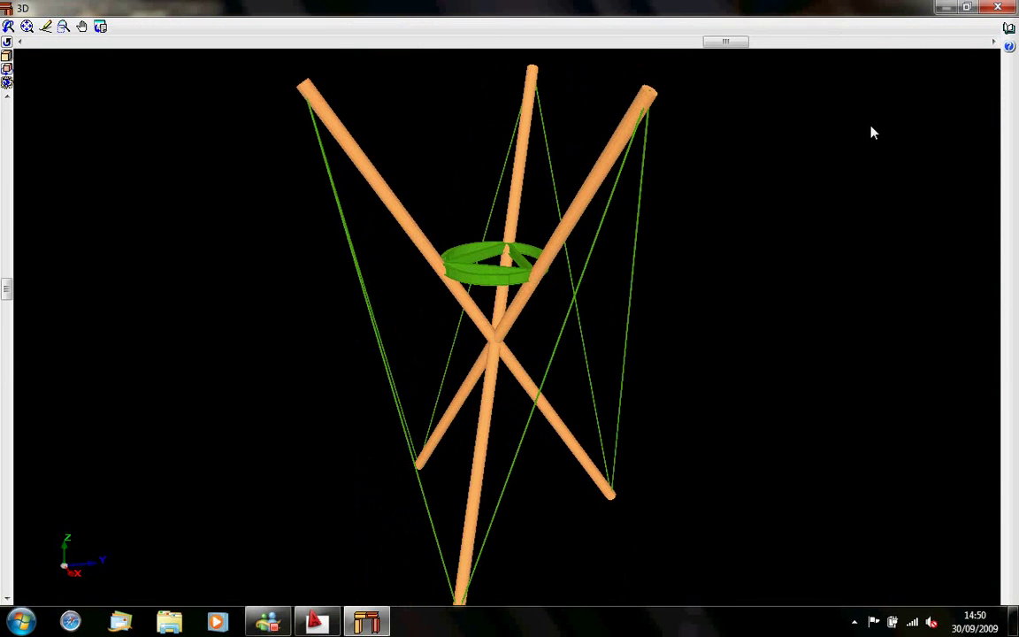
click(996, 9)
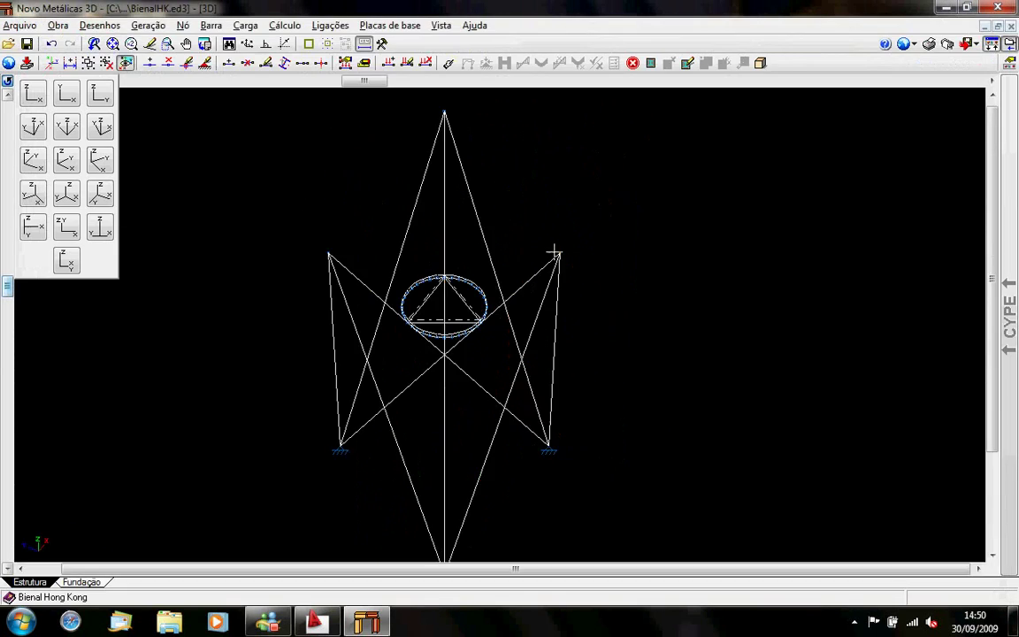
- Calculate the braced structure and close the profile verification list without changing any profile
click(449, 64)
click(393, 381)
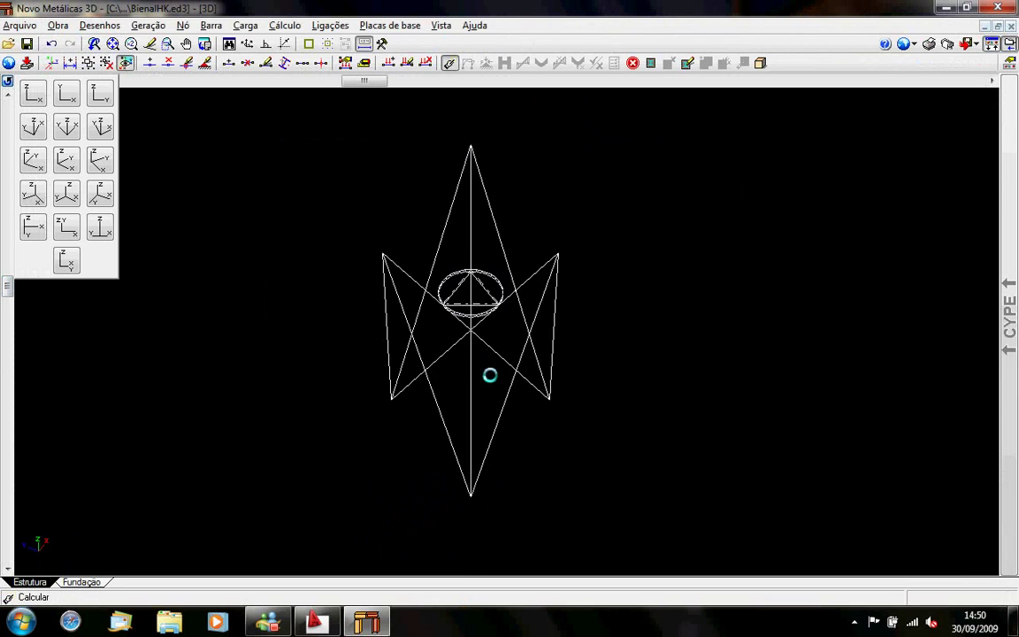
click(584, 122)
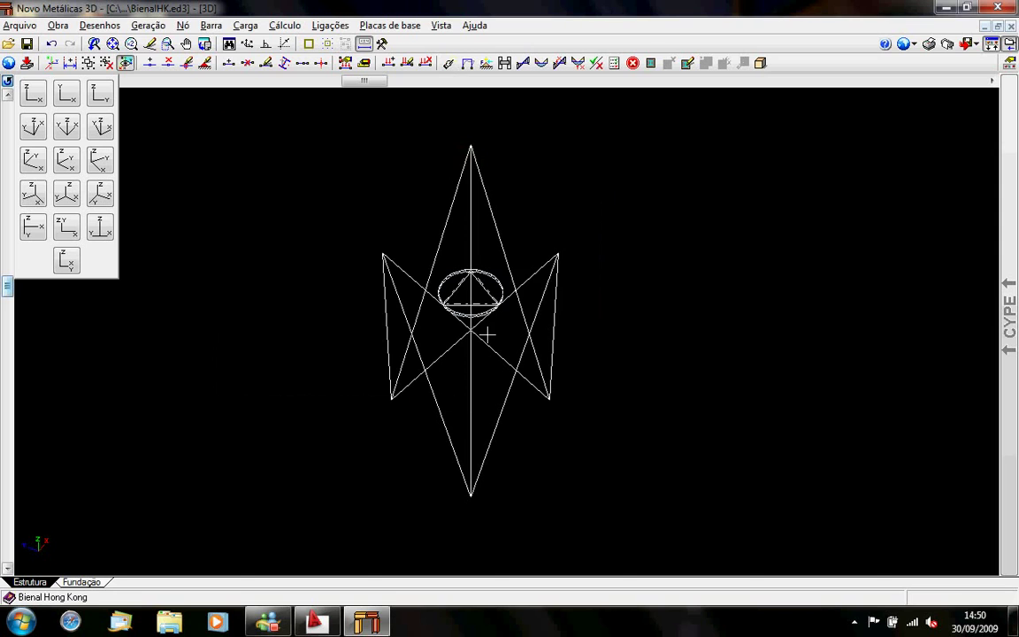
- Display the Deformada (D) diagram of all bars for combination V 1 in the front XZ view
mouse_move(468, 343)
mouse_down()
mouse_move(447, 365)
mouse_move(471, 338)
mouse_up()
scroll(459, 353, up, 1)
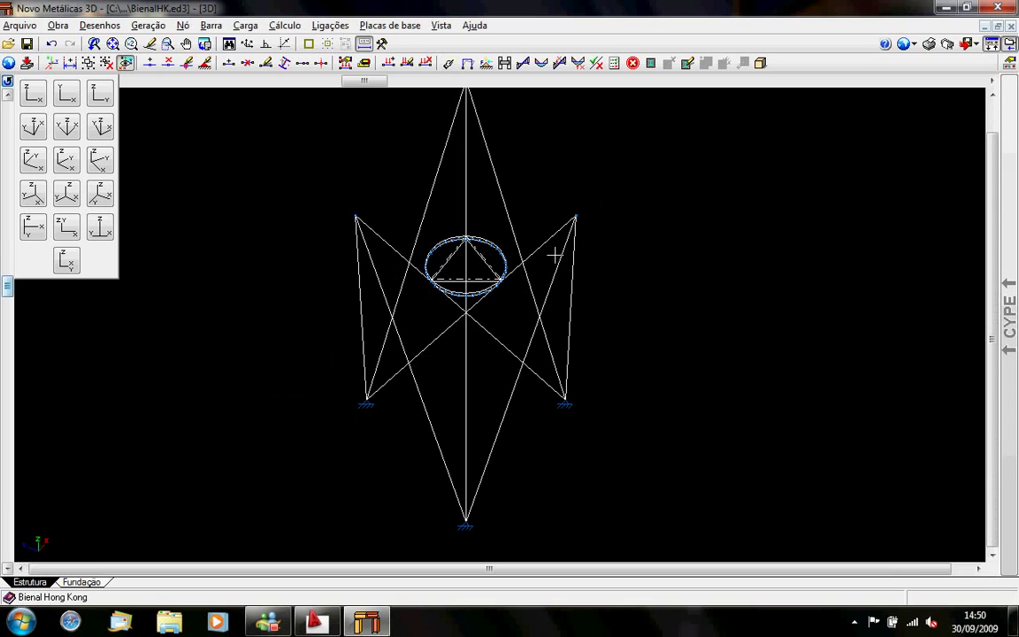
click(521, 65)
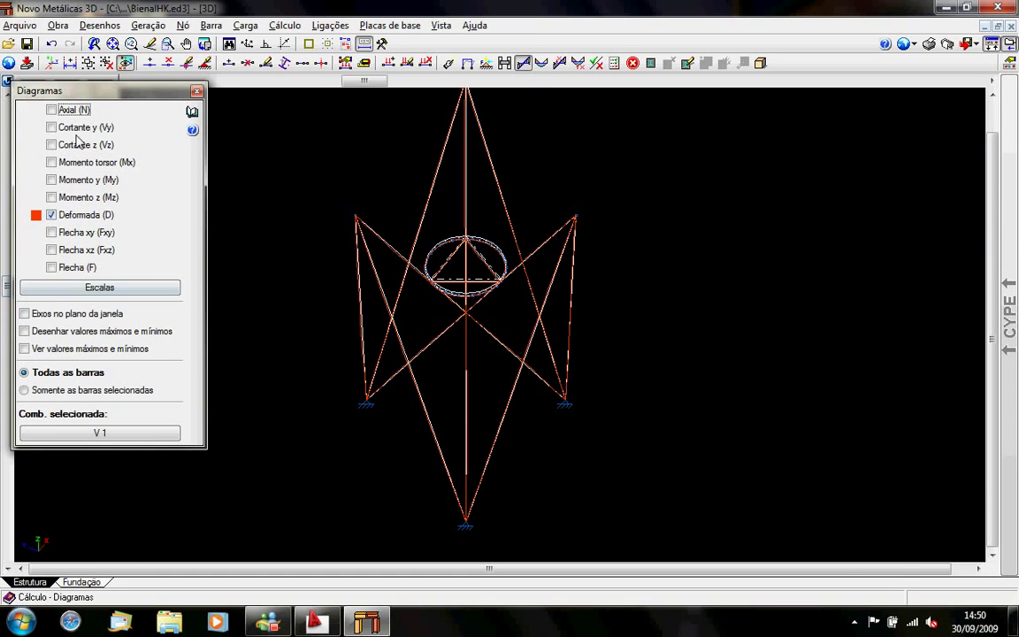
click(8, 80)
click(33, 92)
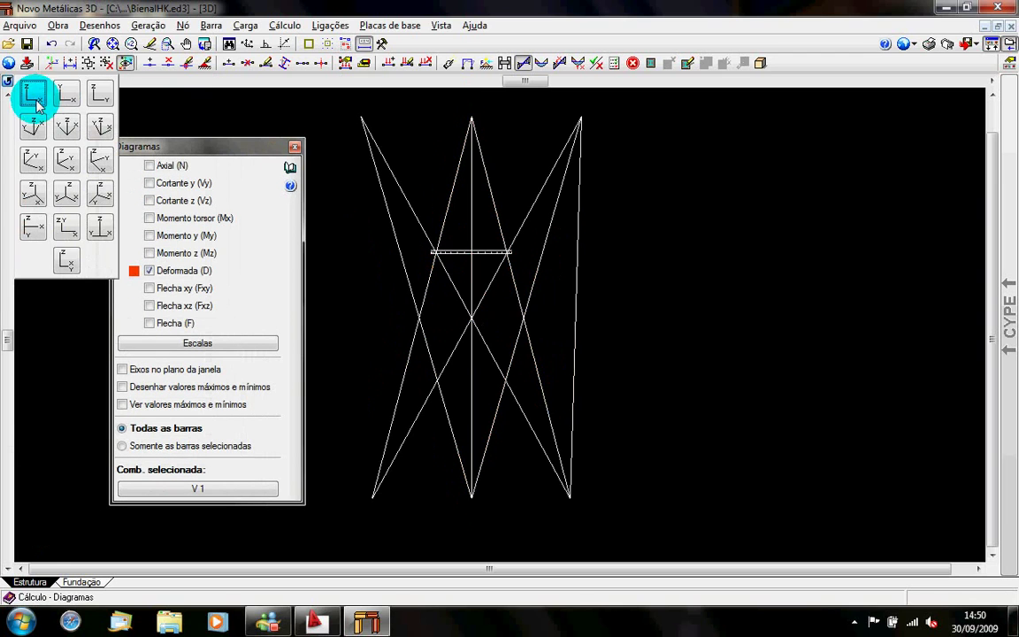
- Examine the deformed shape of the braced structure around the ring, the central node and the supports
drag(519, 313, 575, 306)
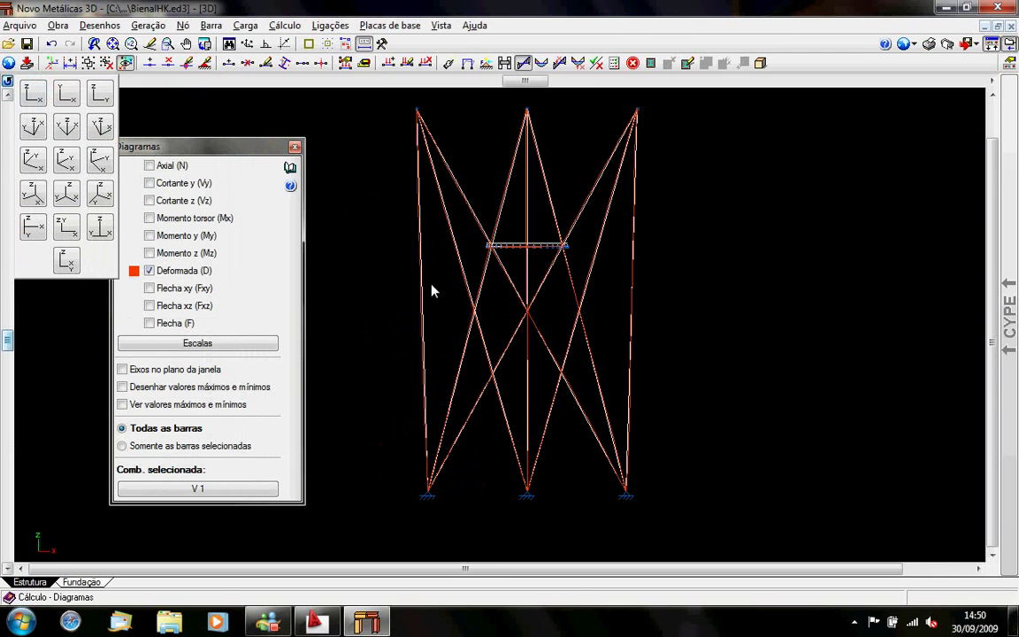
scroll(505, 296, up, 1)
scroll(358, 357, down, 2)
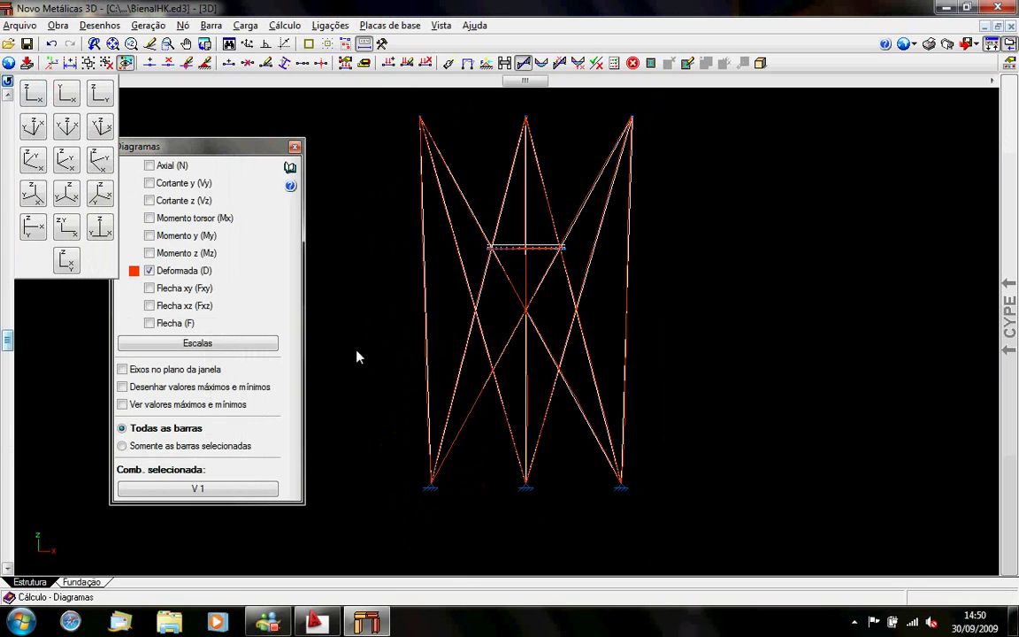
scroll(590, 301, up, 1)
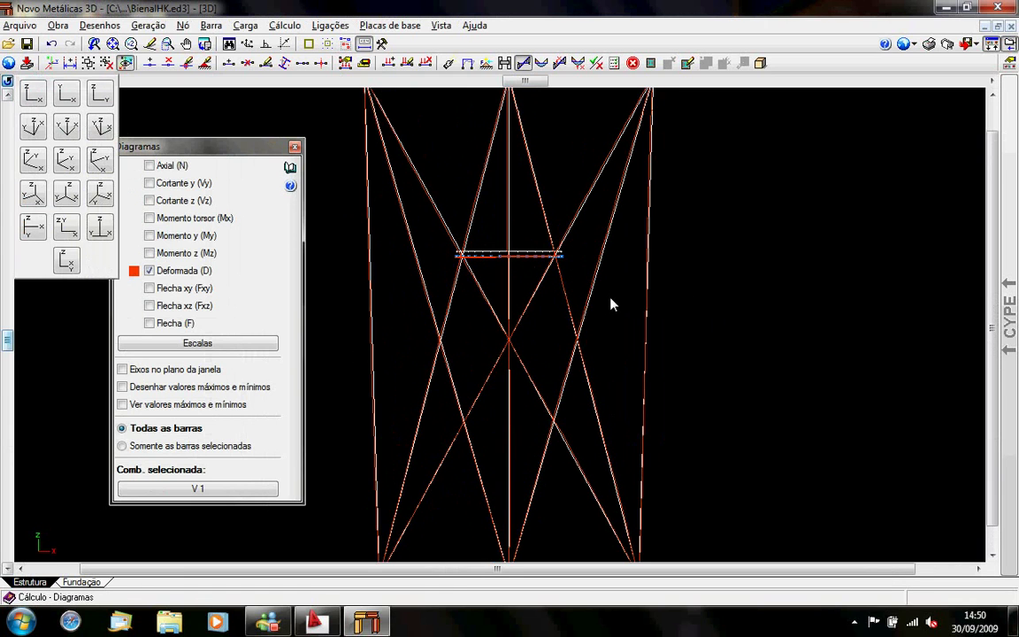
scroll(470, 279, up, 2)
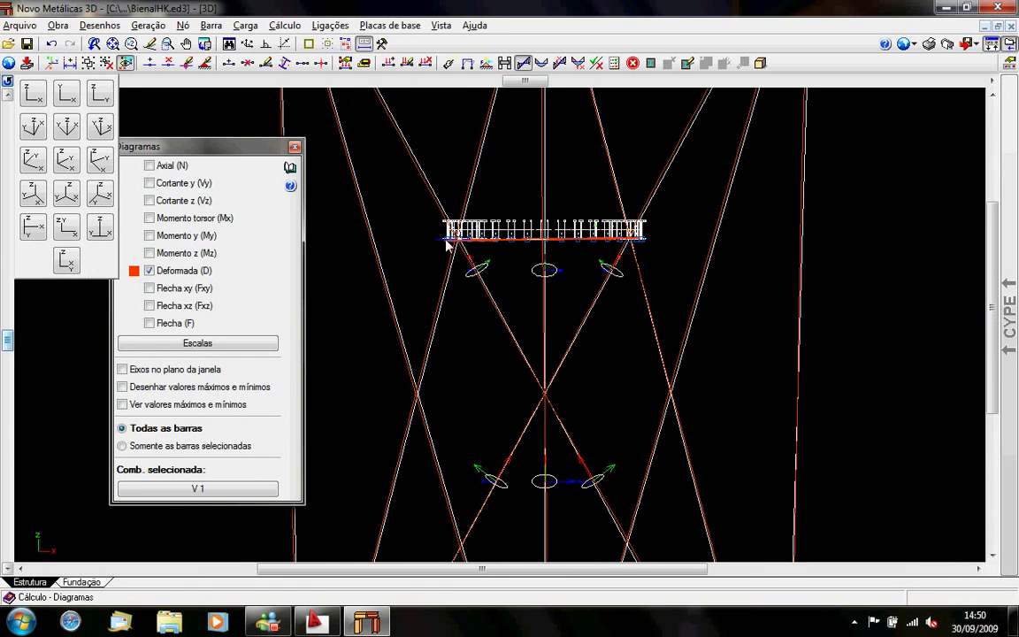
scroll(613, 279, down, 1)
scroll(518, 231, down, 1)
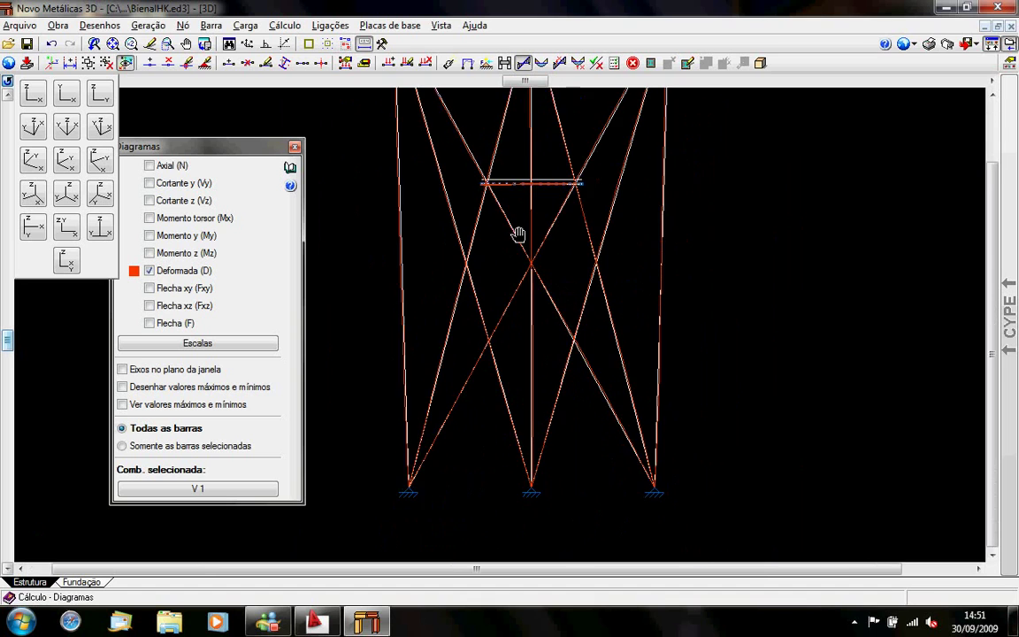
drag(530, 351, 511, 386)
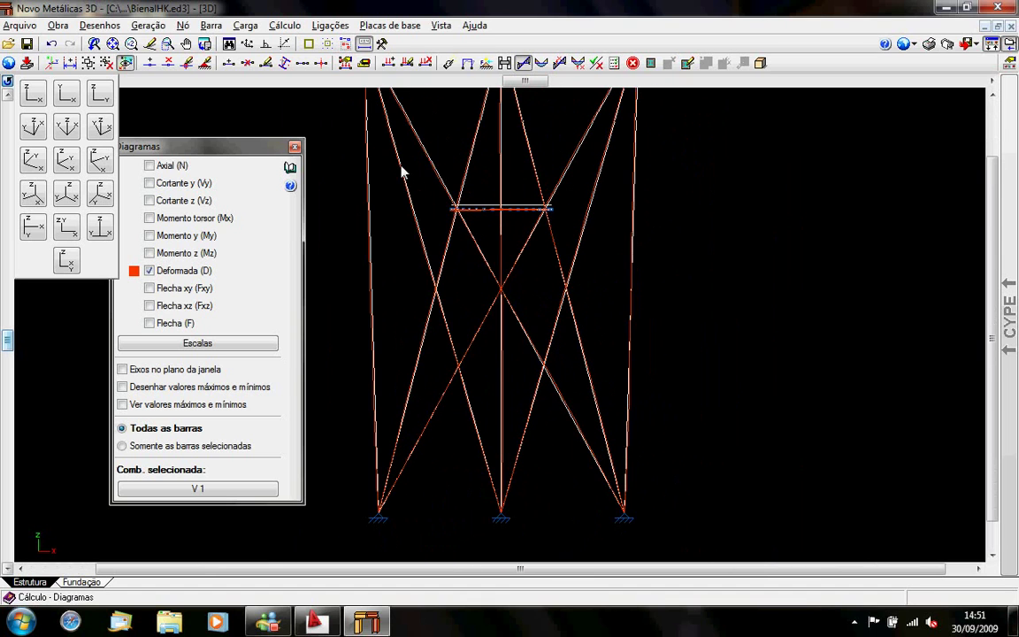
scroll(460, 317, down, 1)
scroll(537, 360, up, 1)
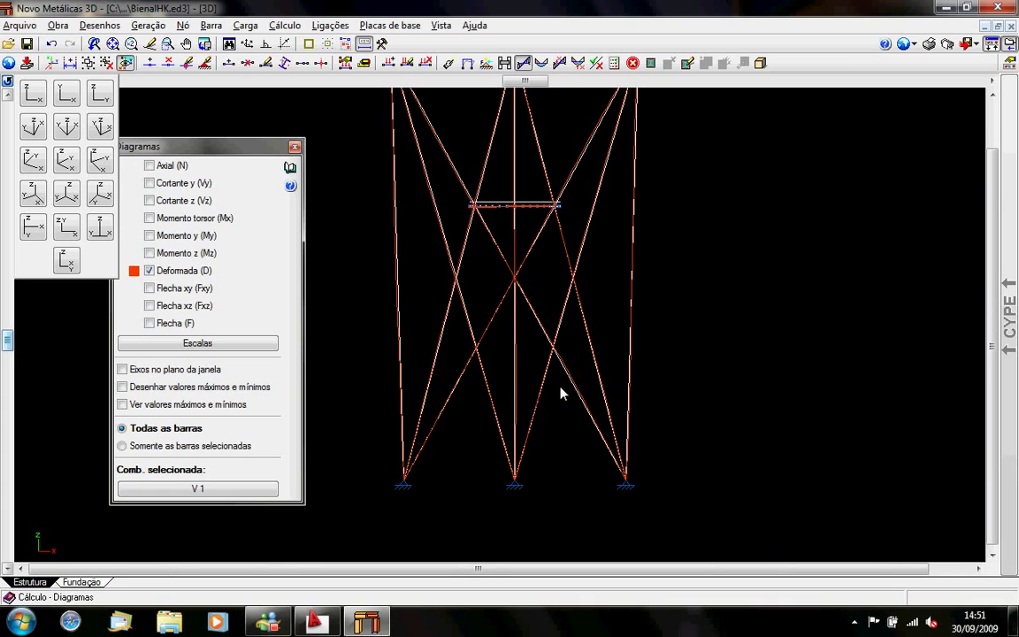
scroll(539, 343, down, 1)
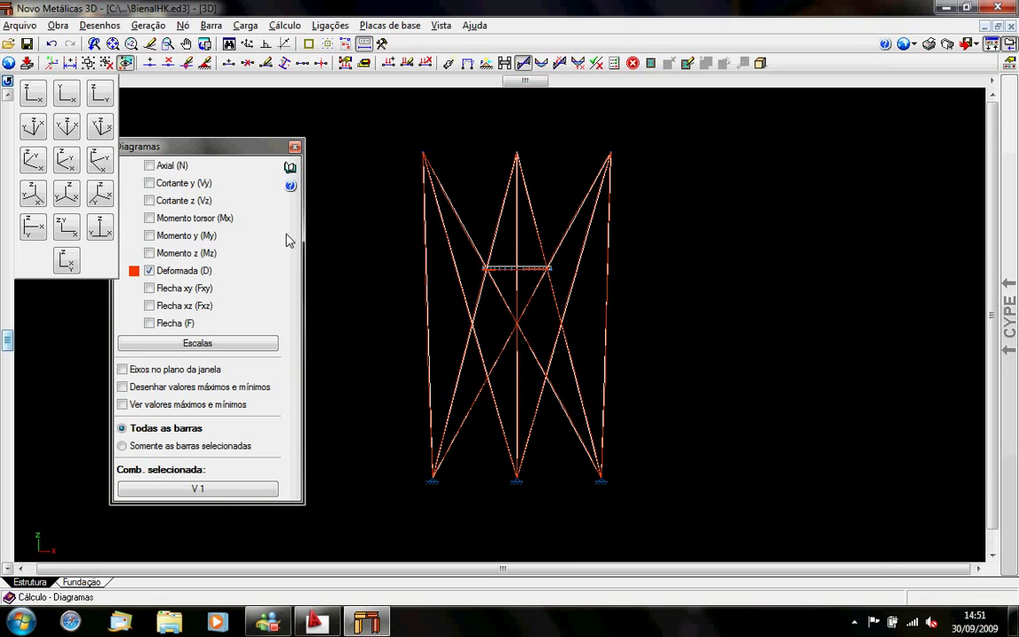
- Place the Diagramas dialog clear of the view palette and turn off the Deformada (D) diagram
drag(212, 152, 227, 94)
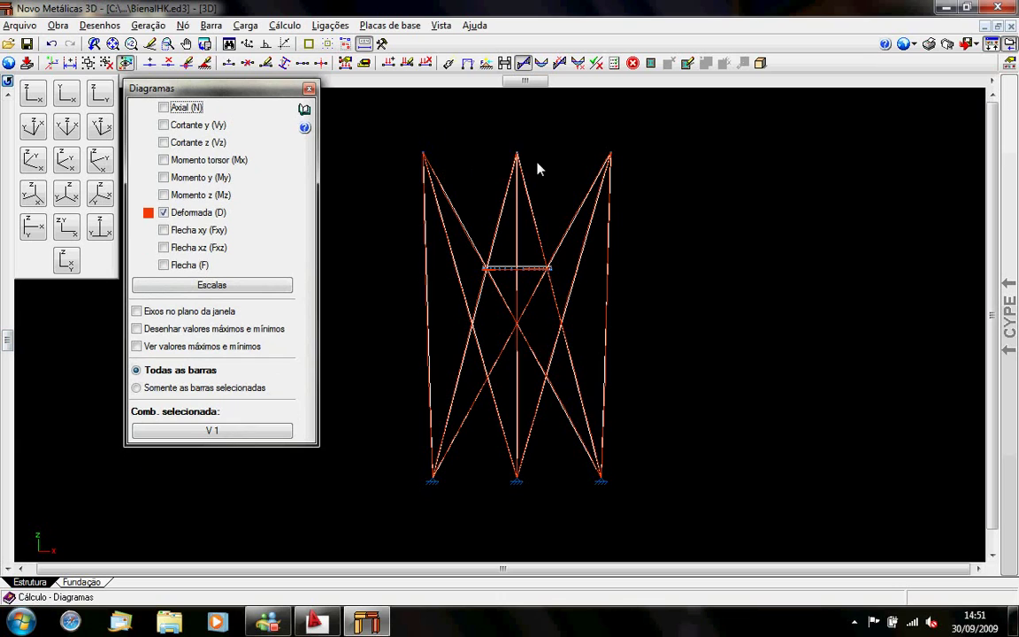
click(163, 214)
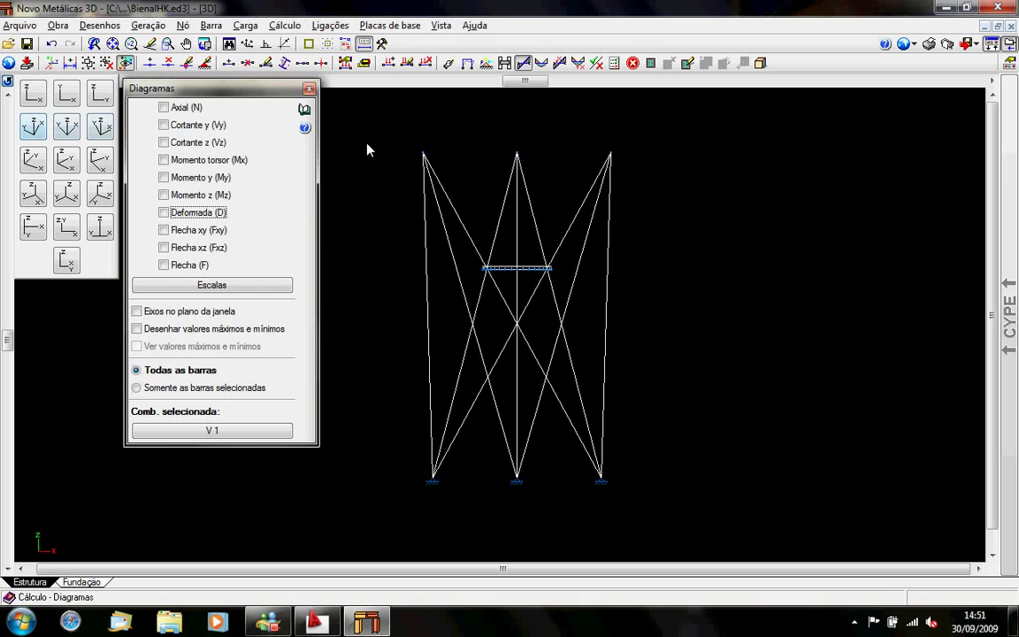
- Add three new bars joining the upper ends of the inclined columns into a closed triangle
click(33, 127)
drag(638, 228, 651, 277)
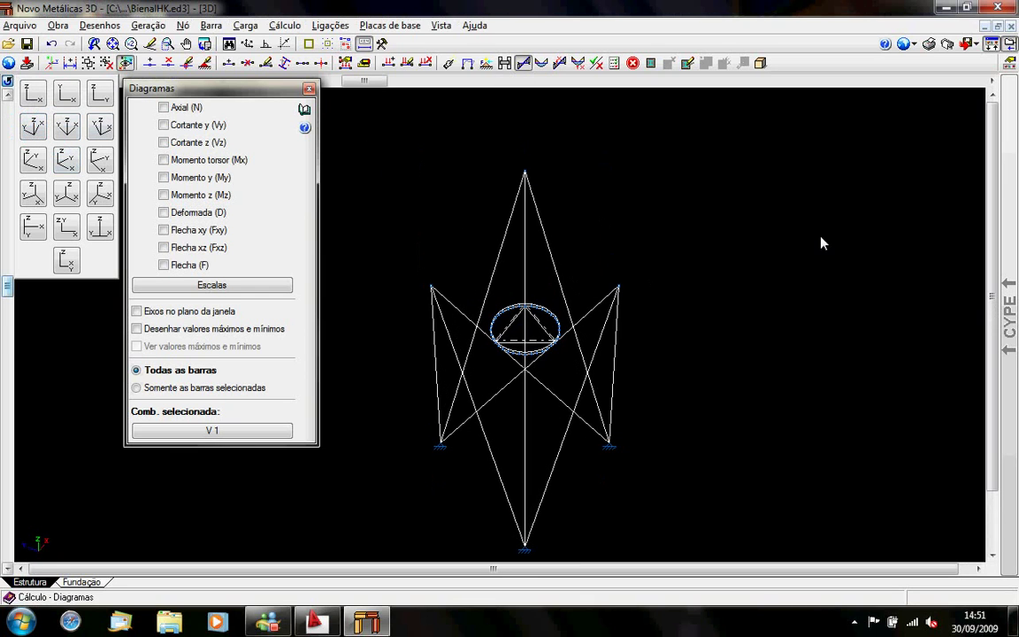
mouse_move(1008, 170)
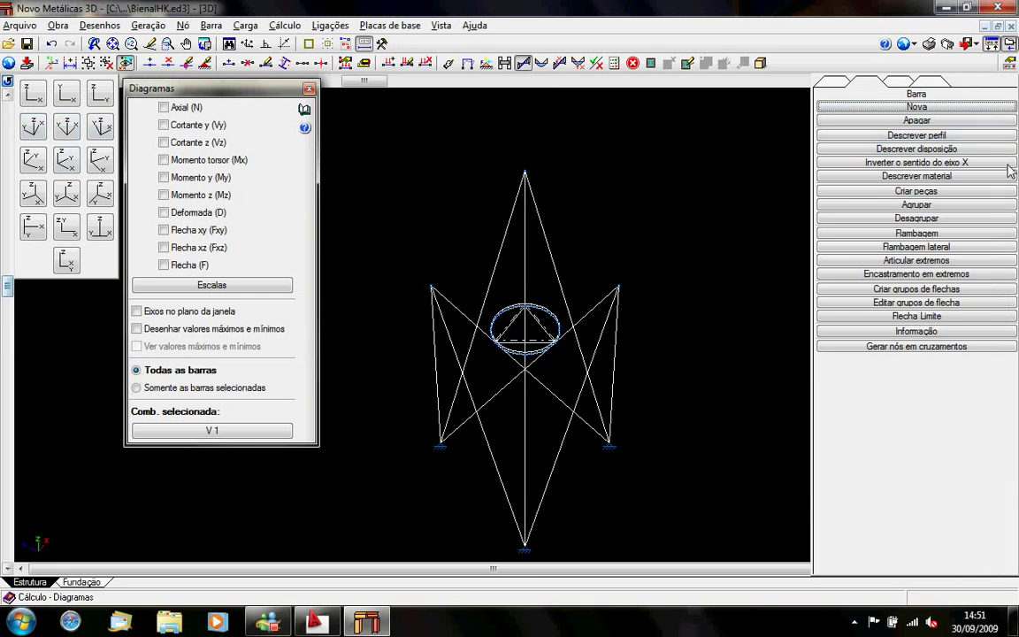
click(916, 106)
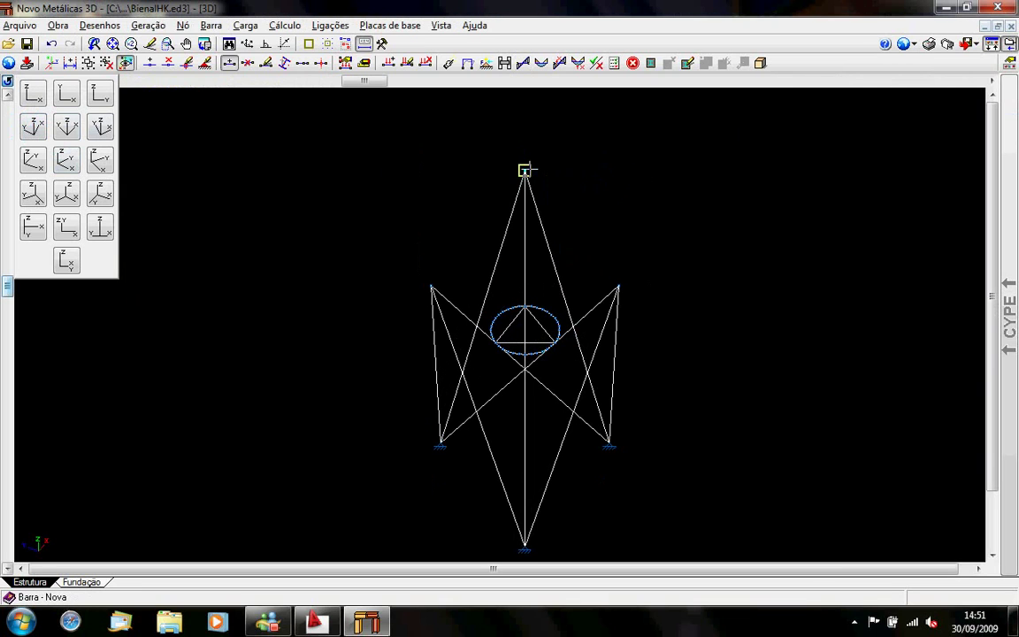
click(33, 159)
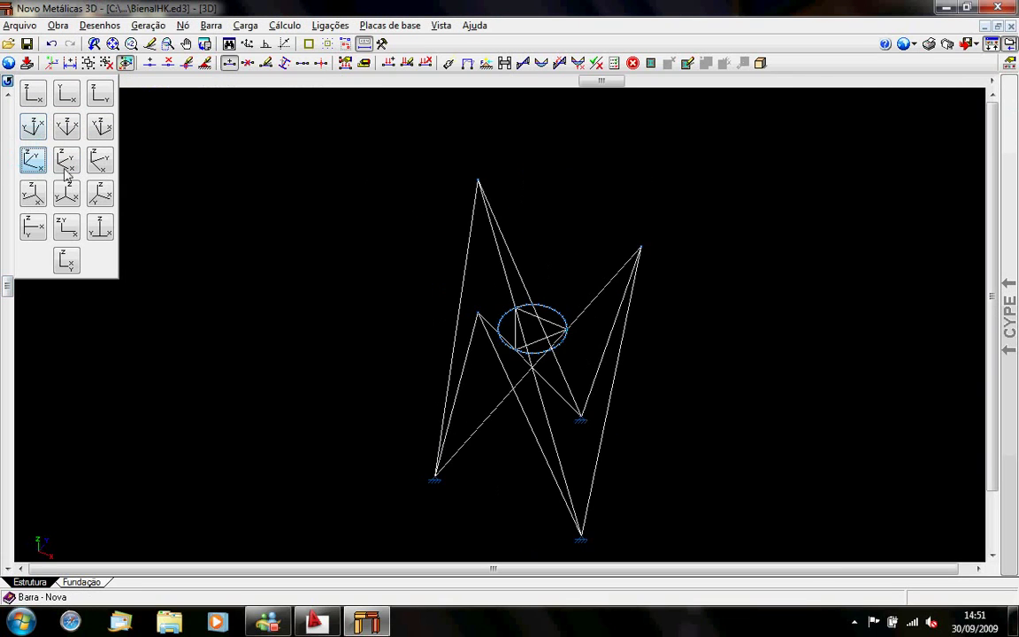
click(66, 127)
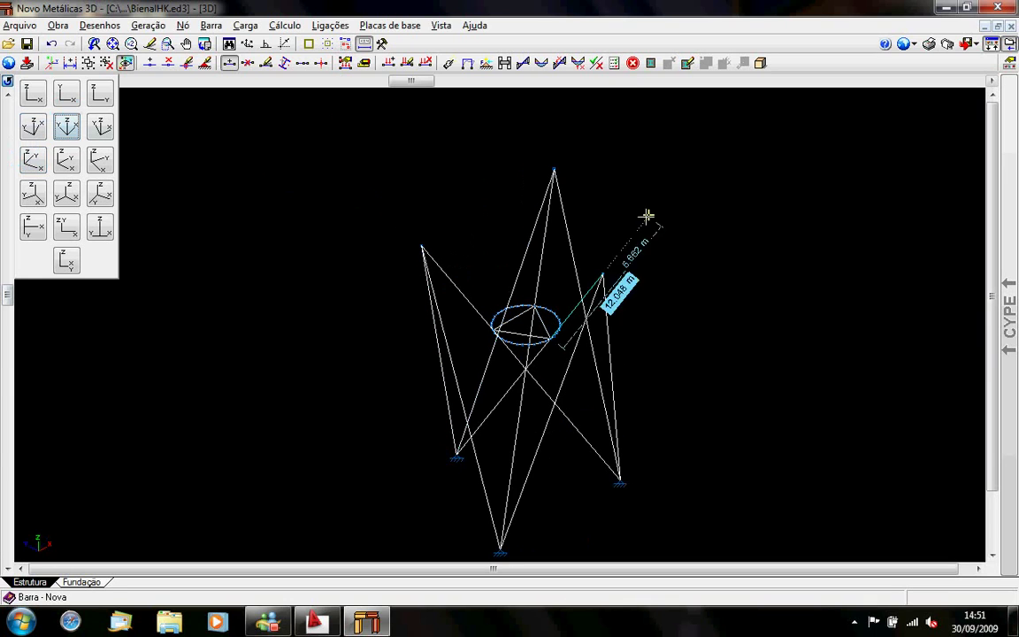
click(555, 169)
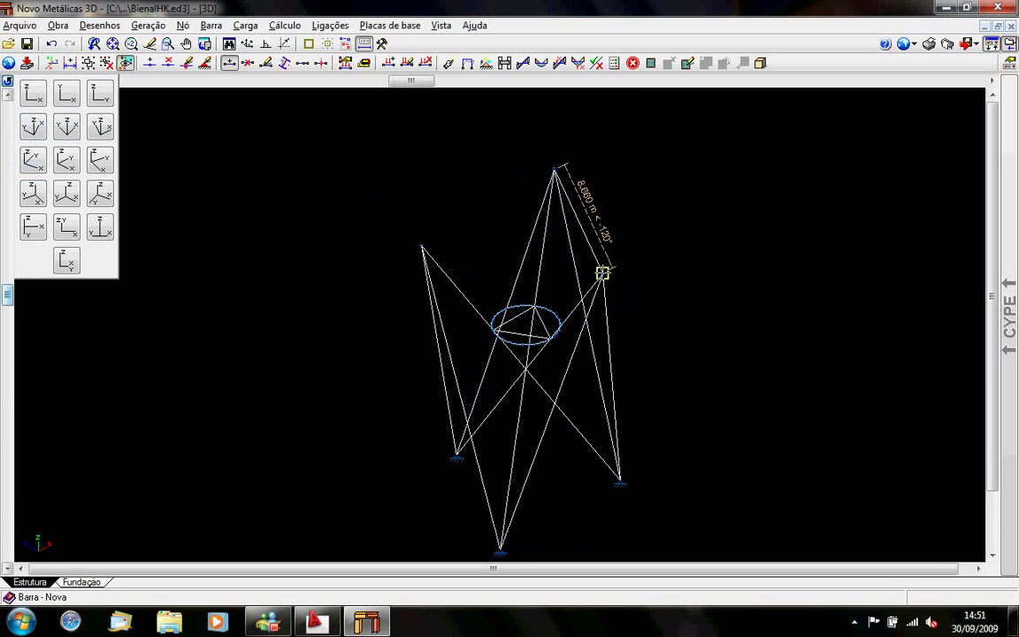
click(602, 275)
click(423, 246)
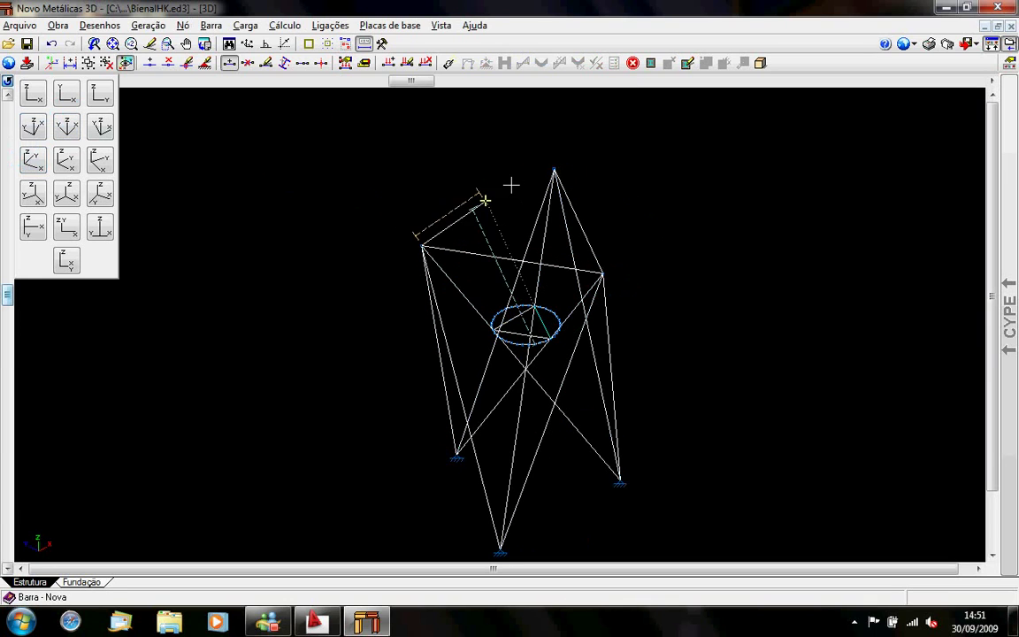
click(554, 169)
- Assign the simple VERG 50 profile to the three new top bars and the adjoining side brace
mouse_move(1007, 217)
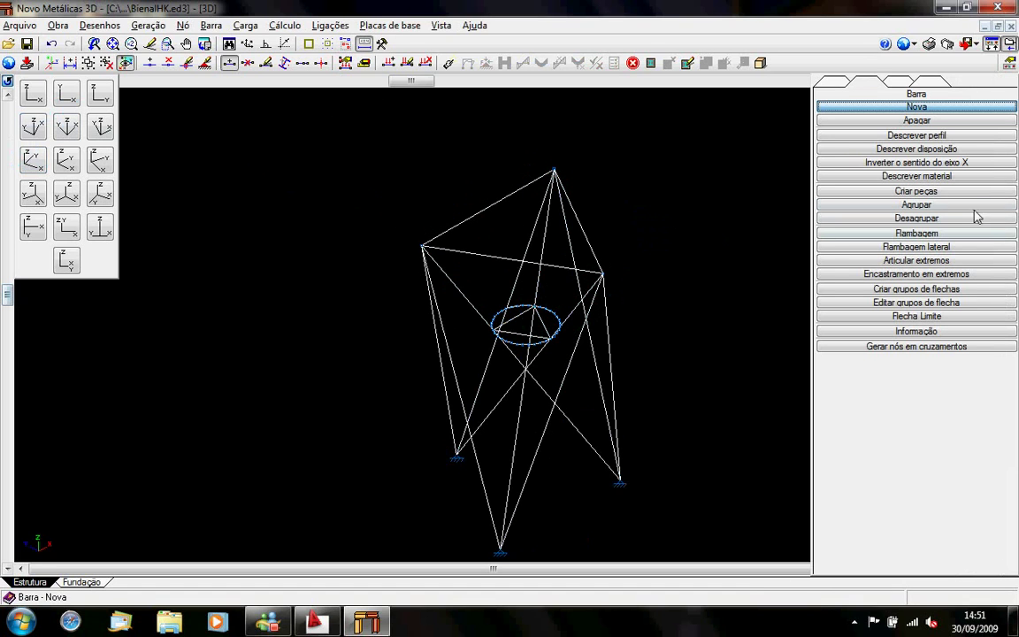
click(930, 139)
click(608, 317)
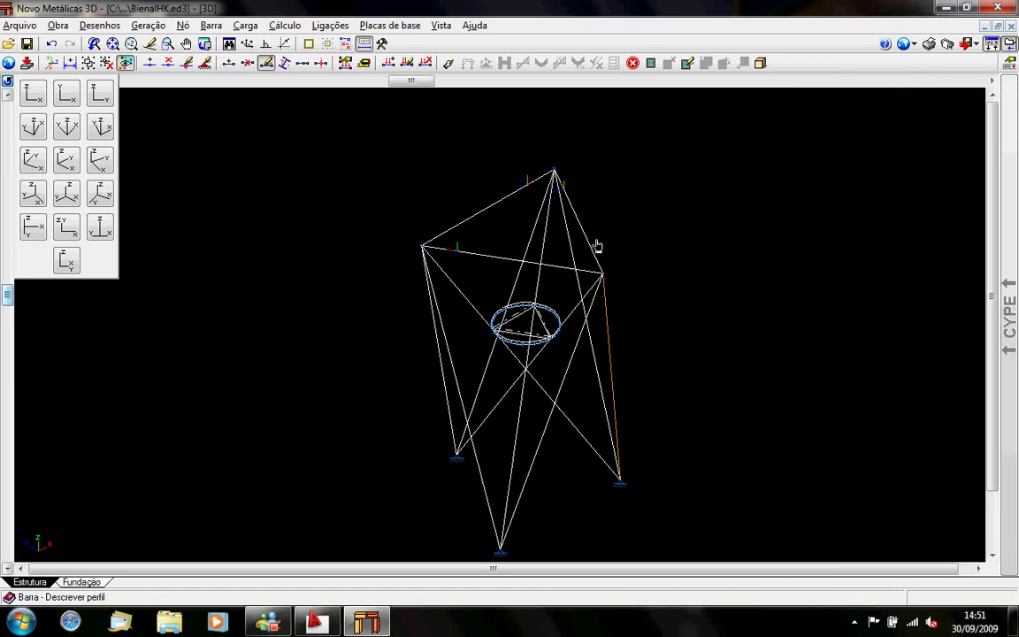
click(591, 245)
click(553, 275)
click(479, 214)
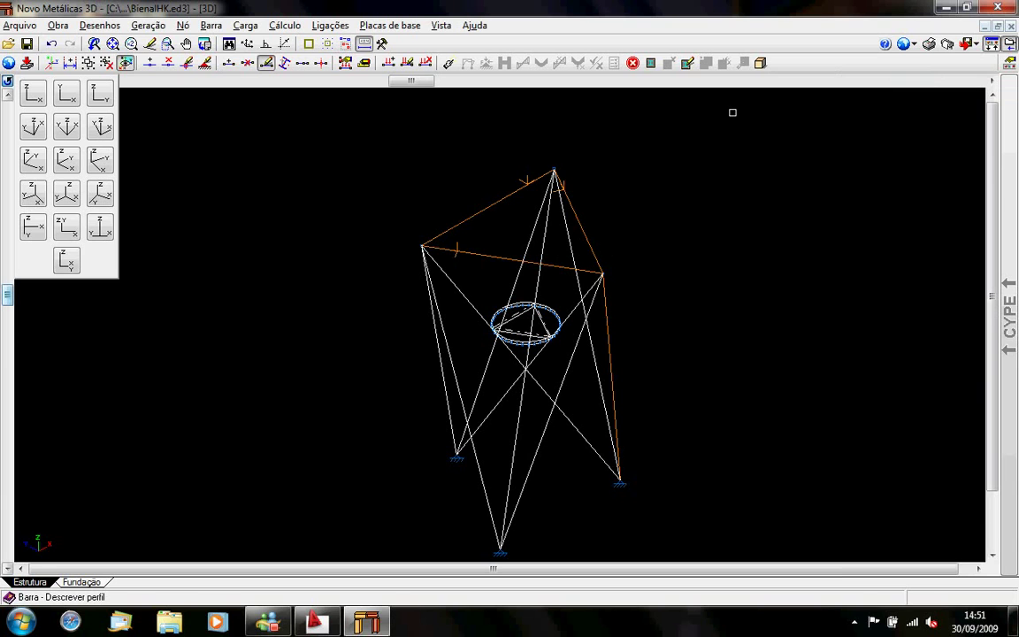
right_click(748, 116)
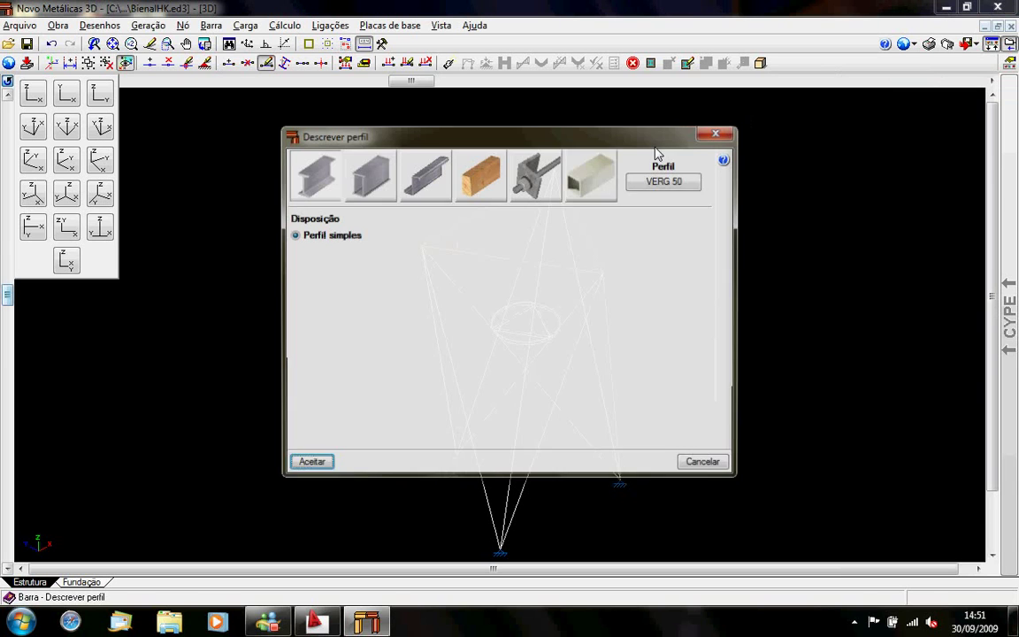
click(326, 467)
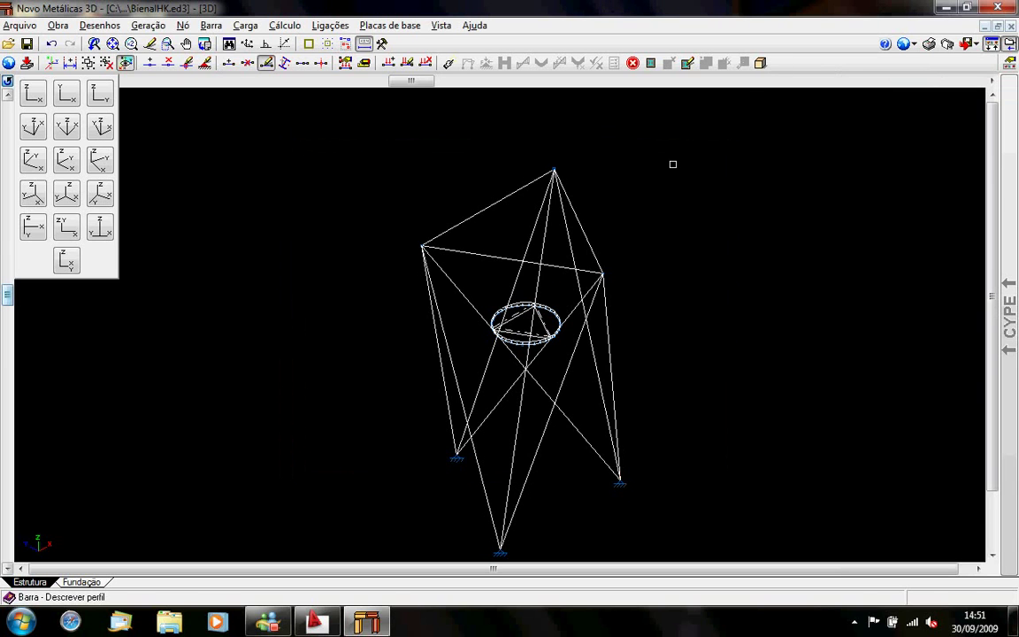
- Inspect the solid 3D model of the structure with its top triangle from the front and from above, then return to the wireframe
click(759, 66)
drag(453, 311, 495, 283)
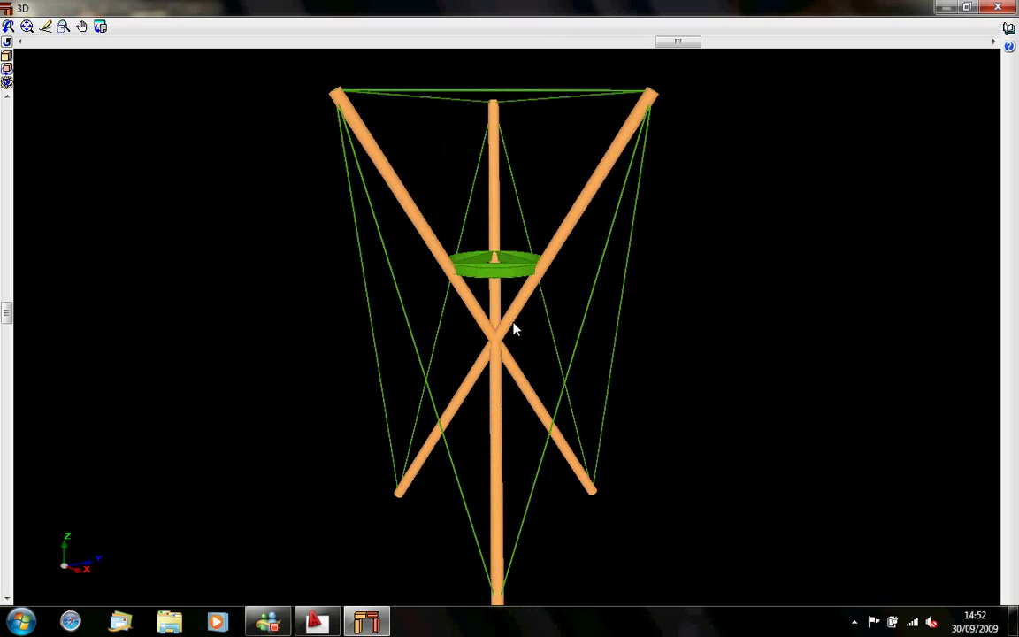
drag(363, 104, 360, 149)
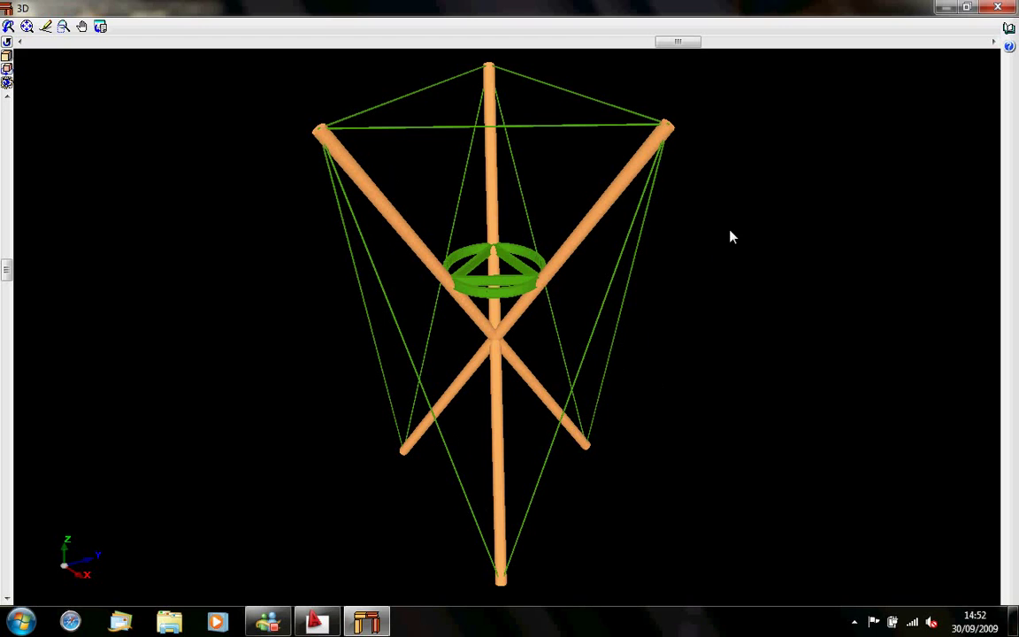
click(1011, 28)
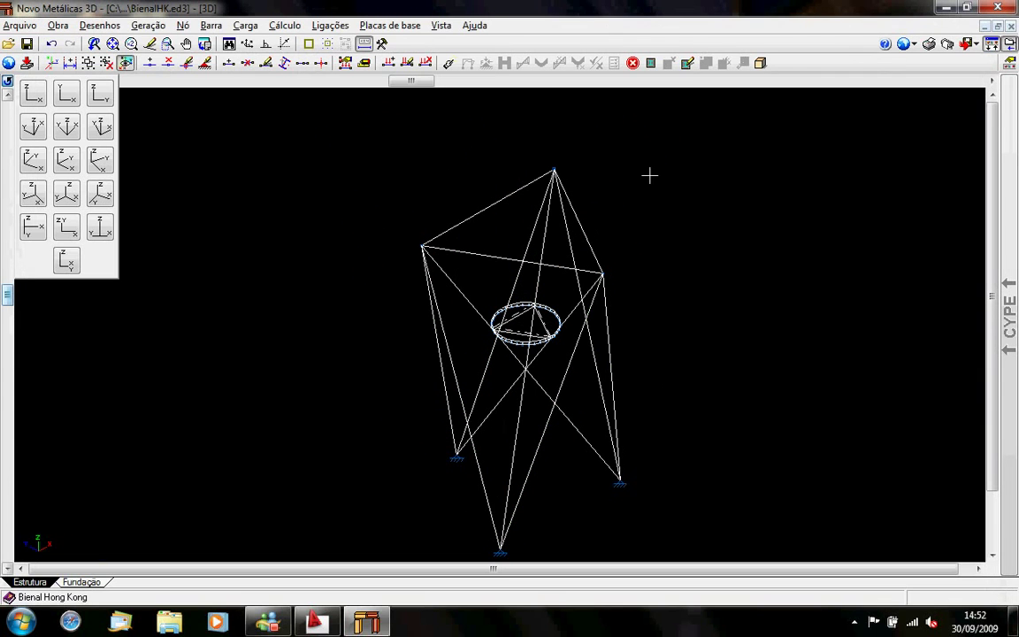
- Calculate the structure with the top triangle of bars and close the calculation report
click(447, 64)
click(391, 380)
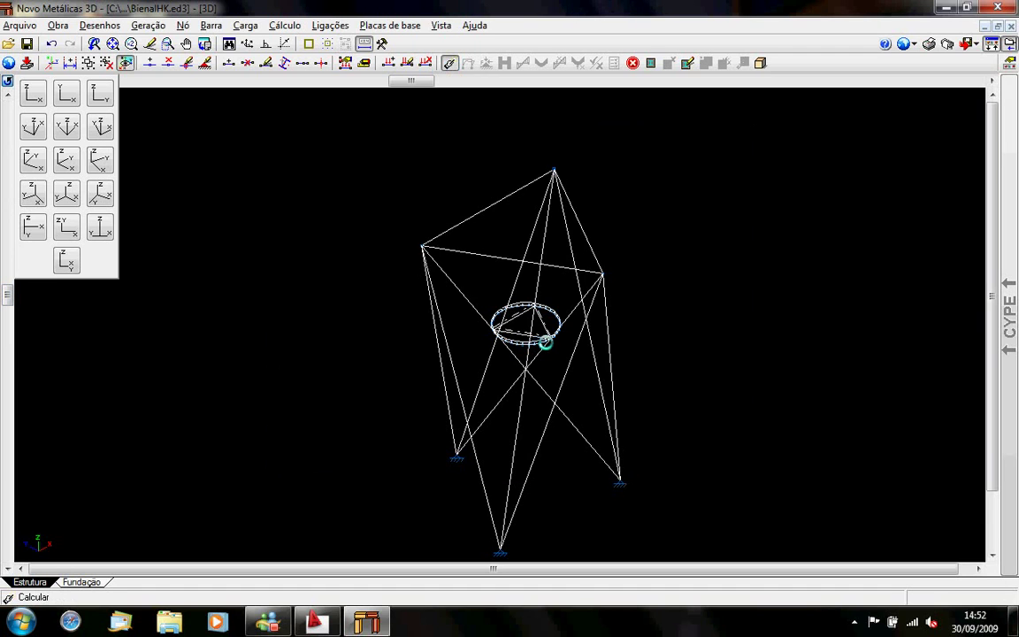
click(583, 124)
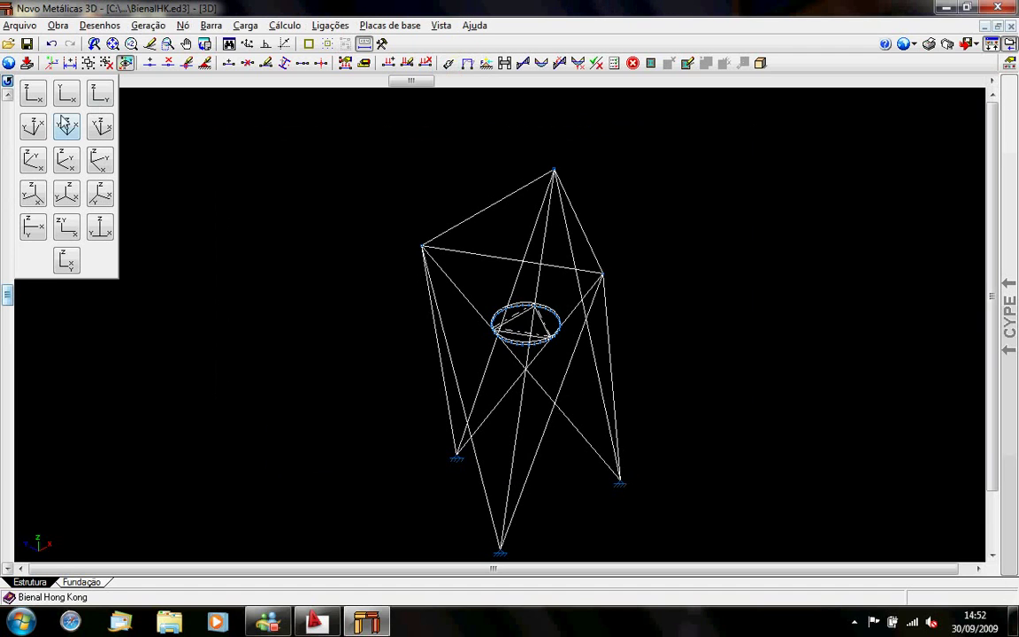
- Show the Deformada (D) diagram in the front XZ view, with the Diagramas dialog clear of the view palette
click(523, 63)
click(65, 216)
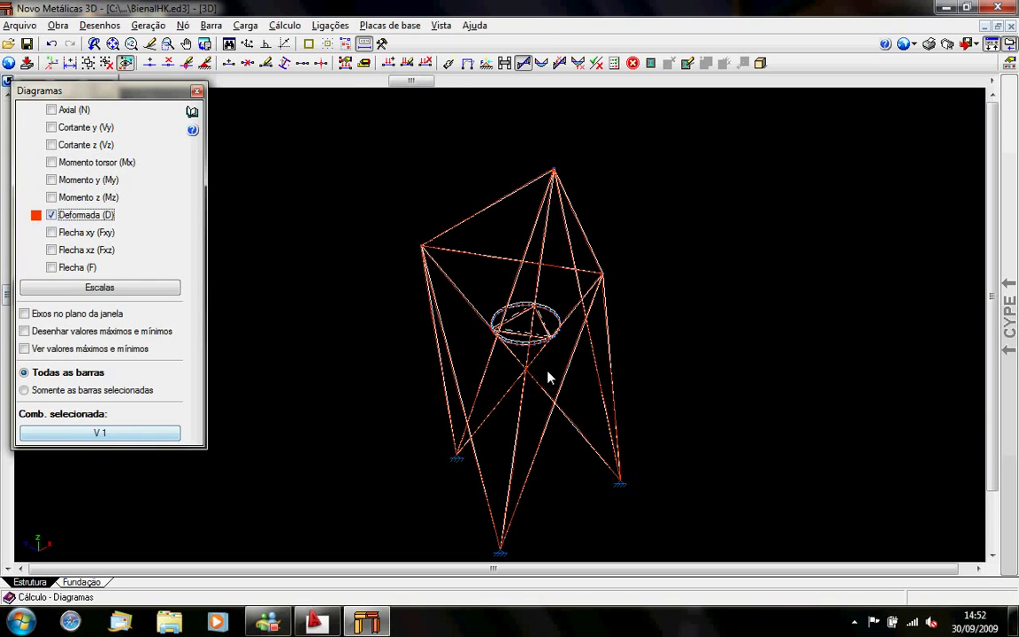
drag(108, 91, 222, 108)
click(35, 94)
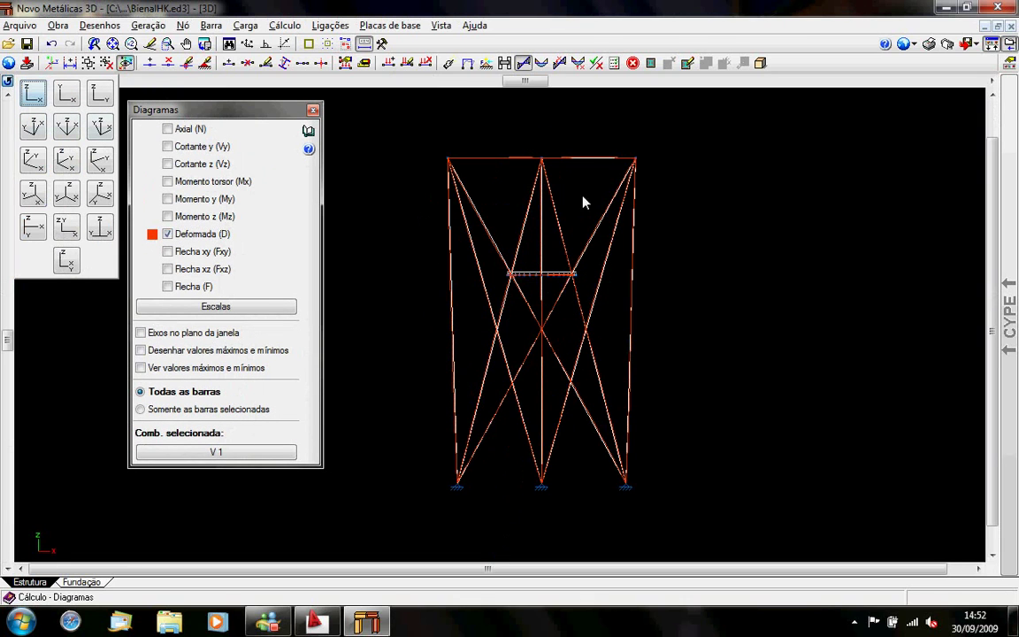
- Examine the deformed shape of the structure with the top triangle, especially around the central node and the ring
scroll(500, 164, up, 1)
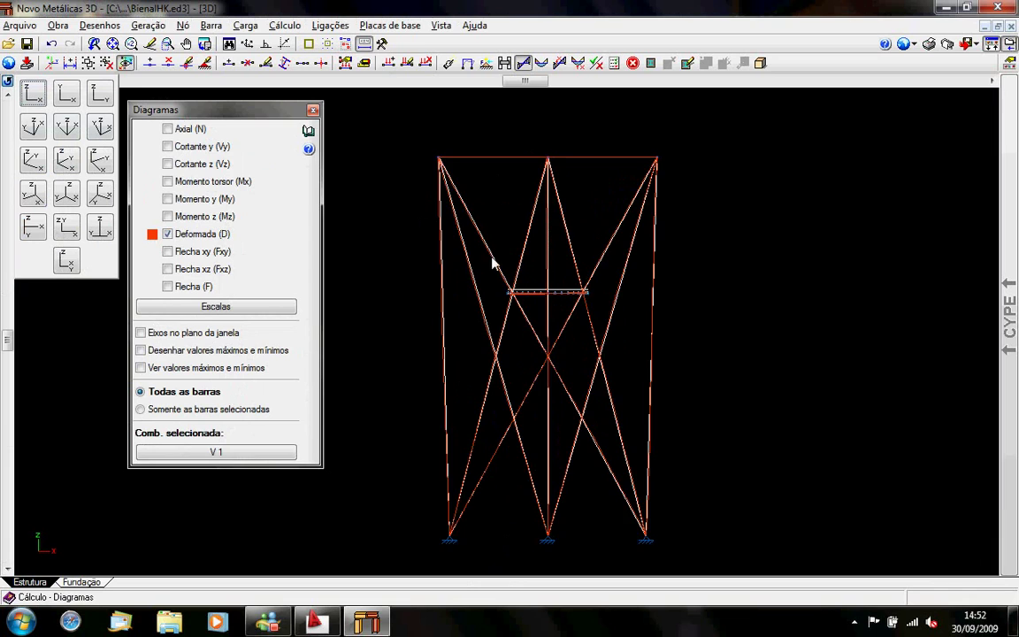
scroll(491, 259, down, 1)
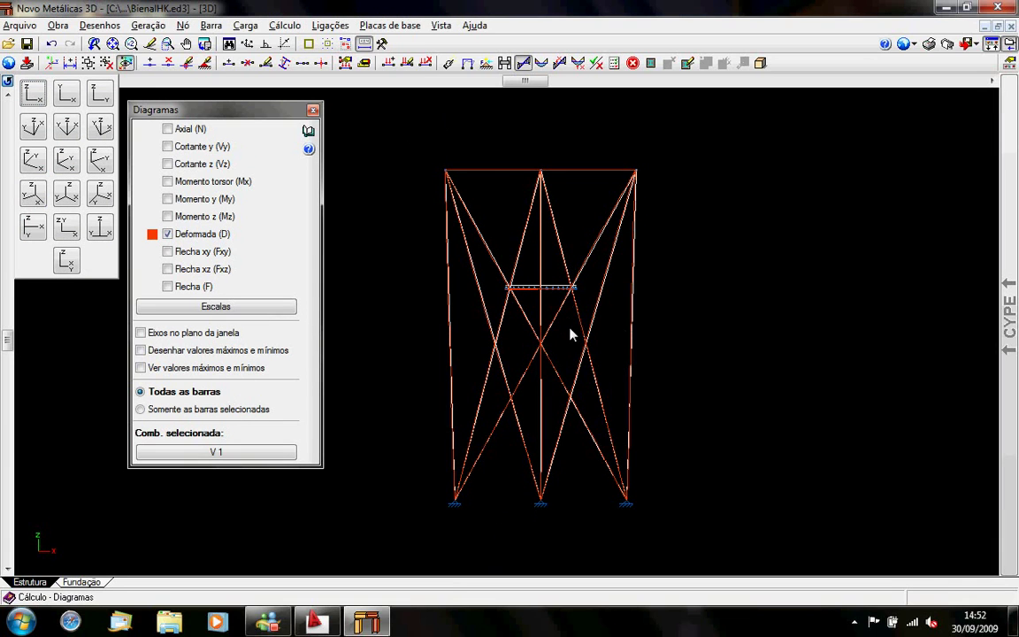
drag(570, 328, 570, 286)
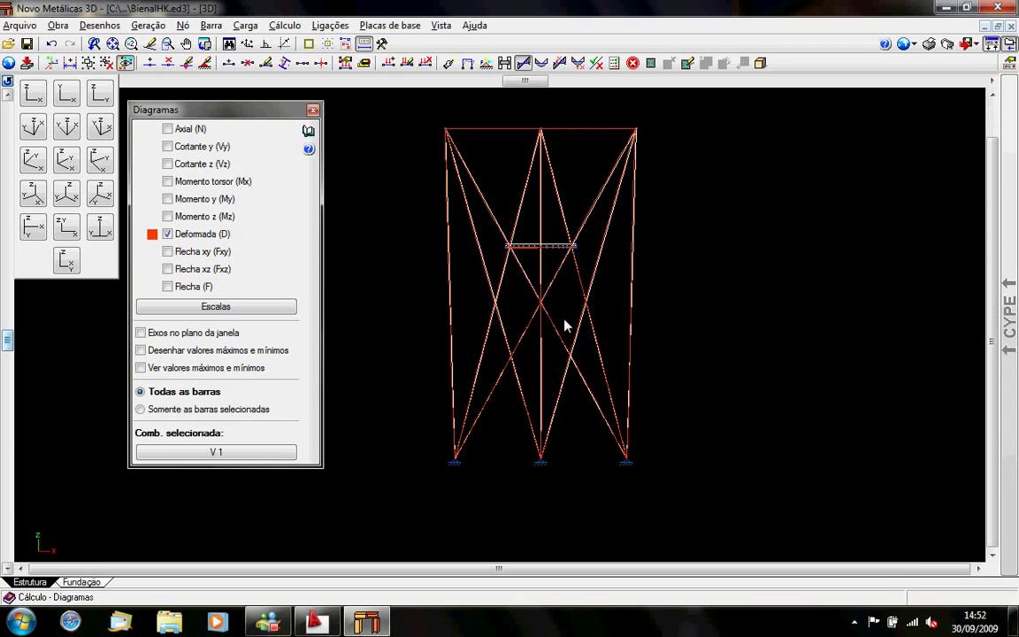
scroll(544, 304, up, 1)
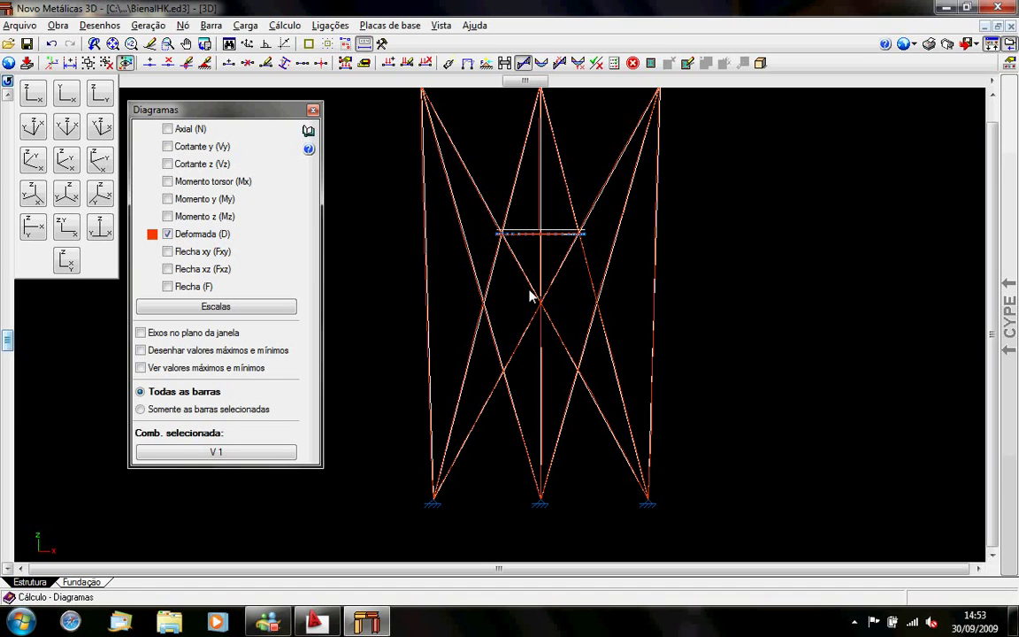
scroll(531, 298, up, 3)
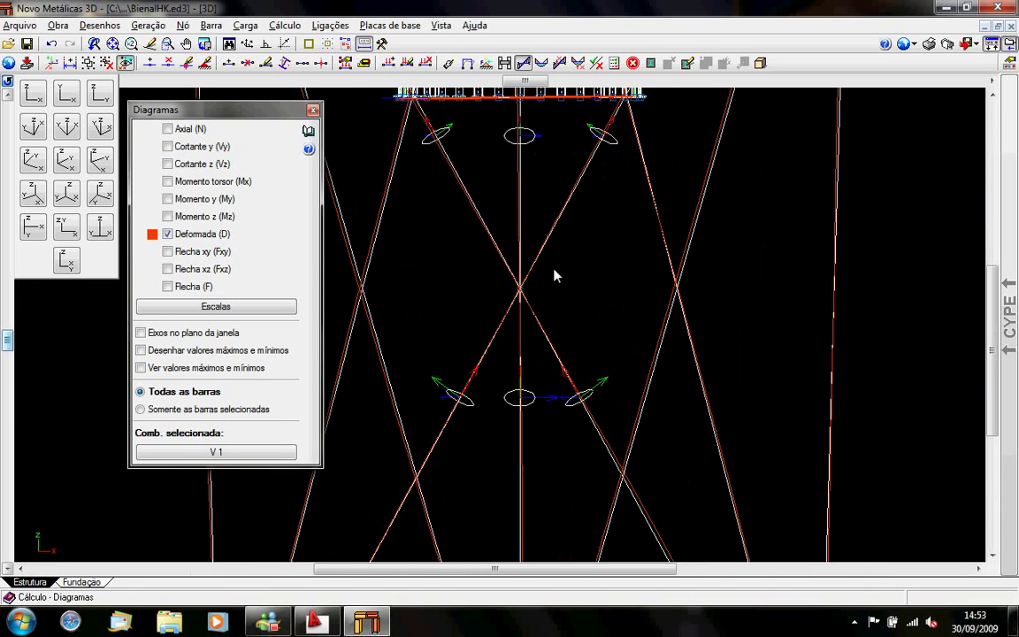
scroll(556, 313, down, 5)
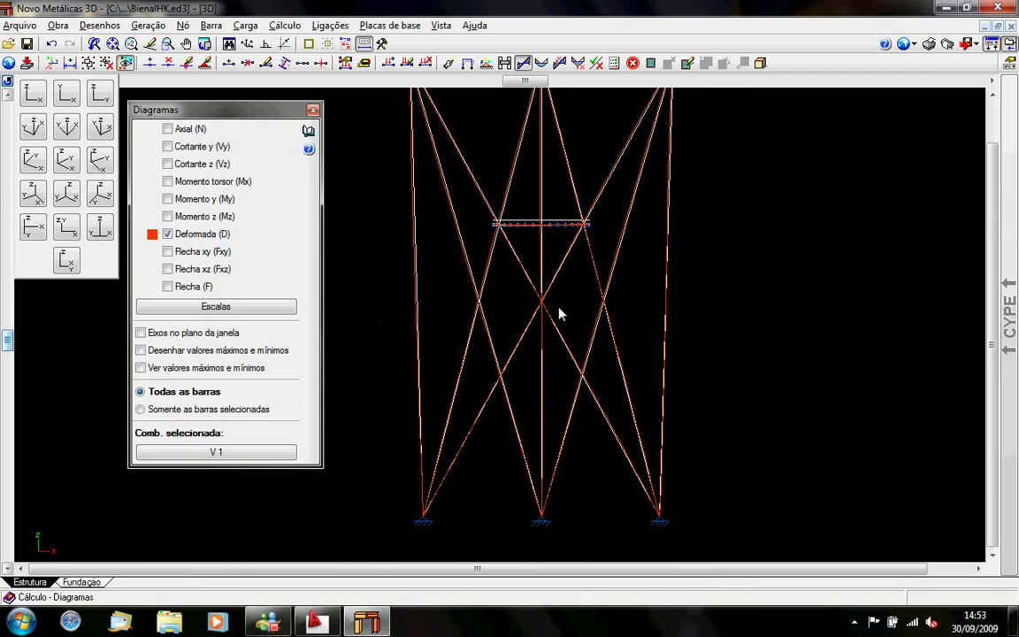
scroll(559, 300, up, 2)
- Redefine the internal linkage (Vinculação interna) of the central node where the inclined columns cross
mouse_move(1016, 267)
click(847, 81)
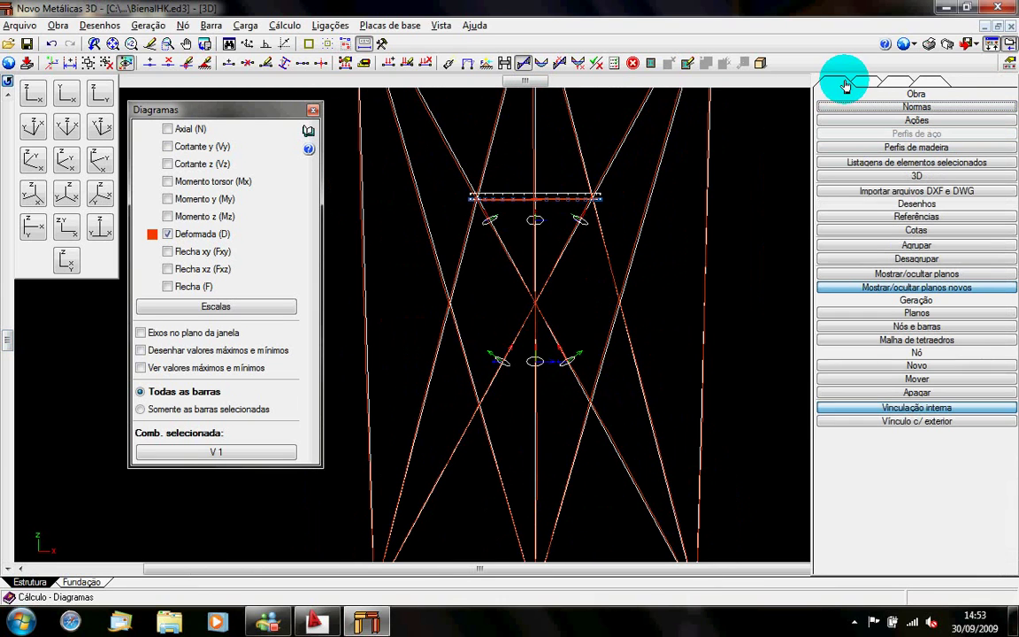
click(916, 407)
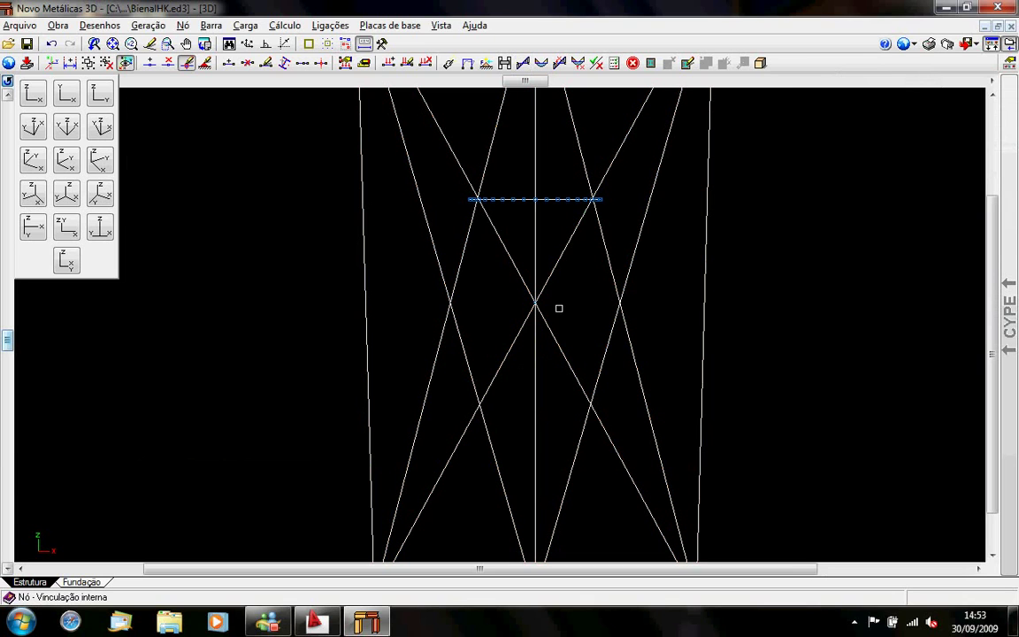
click(536, 304)
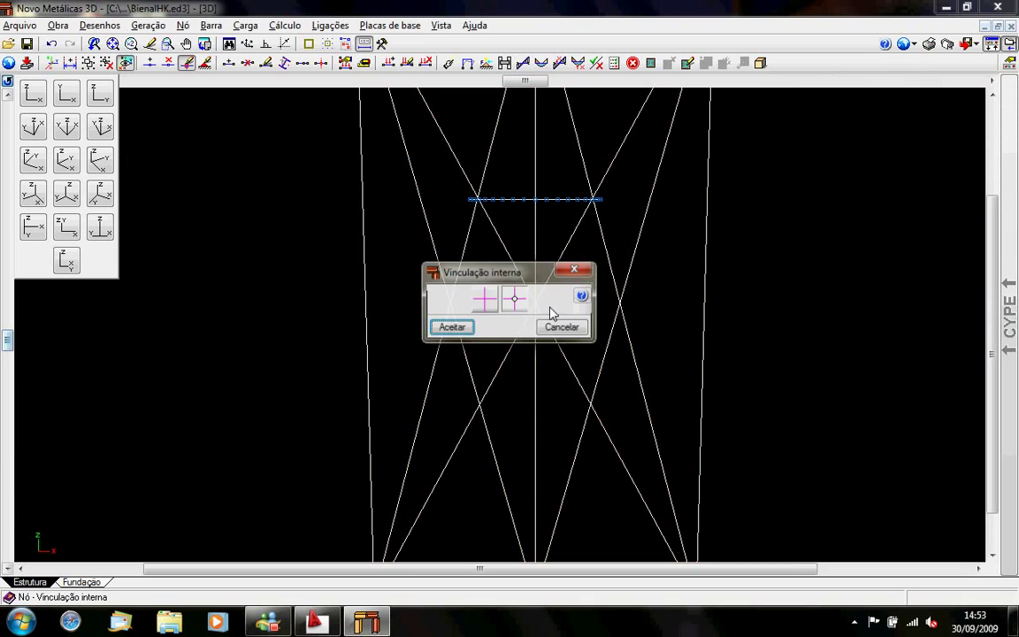
click(451, 328)
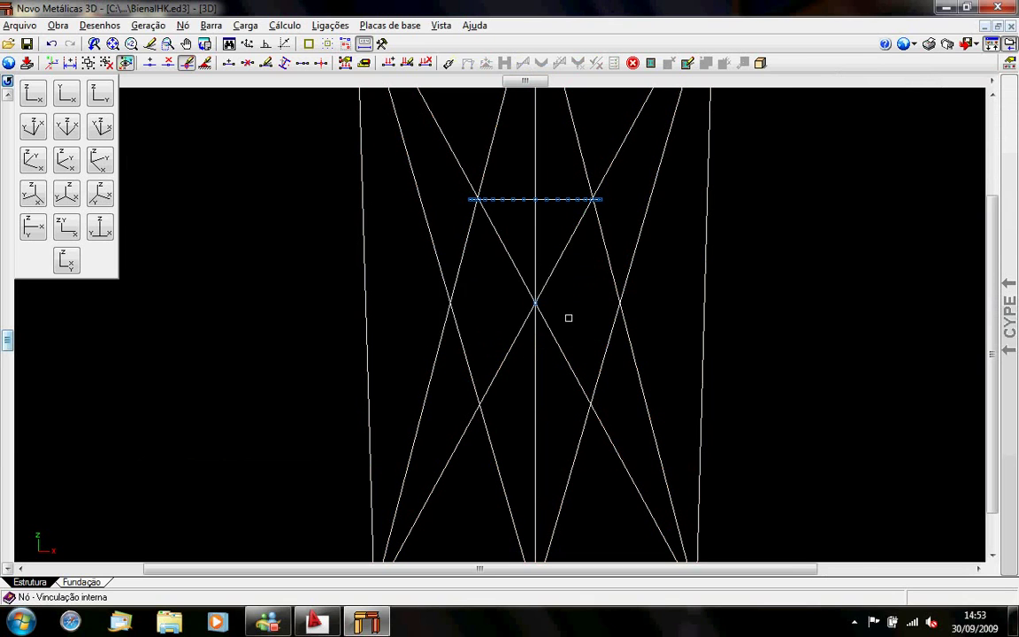
- Recalculate the structure with the redefined central node and close the final calculation report
click(449, 62)
click(391, 379)
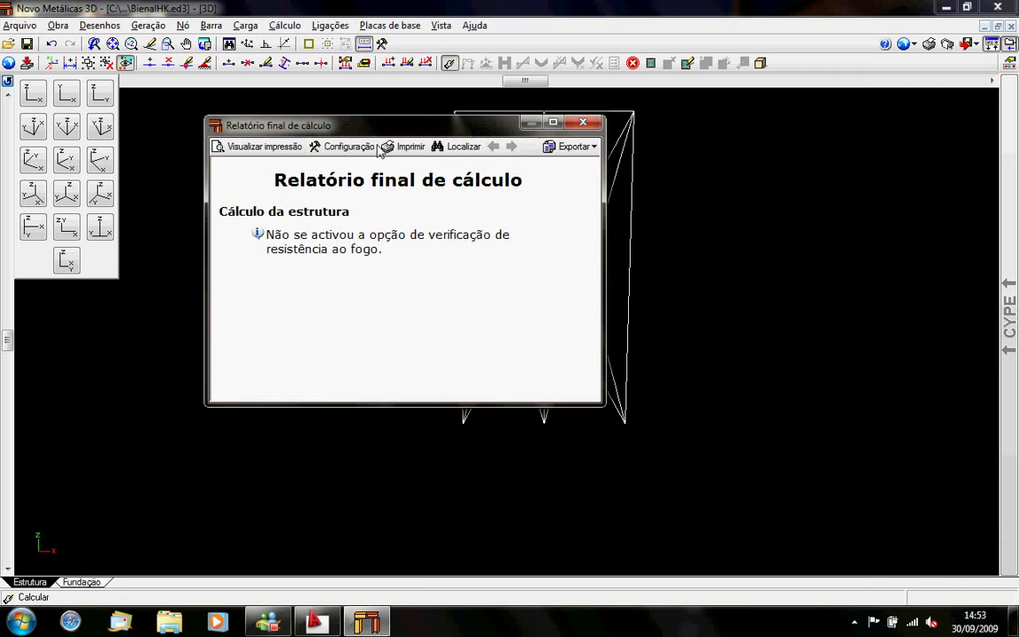
click(579, 125)
- Display the recalculated structure's deformation diagram and examine the central node, the ring and the upper corner nodes
click(526, 65)
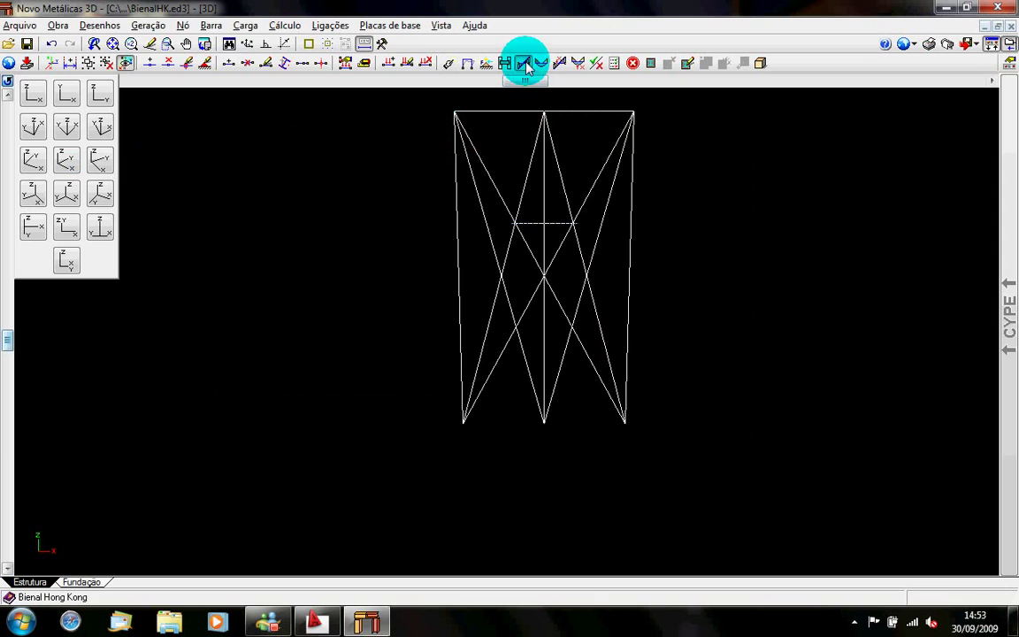
click(525, 63)
scroll(495, 345, up, 4)
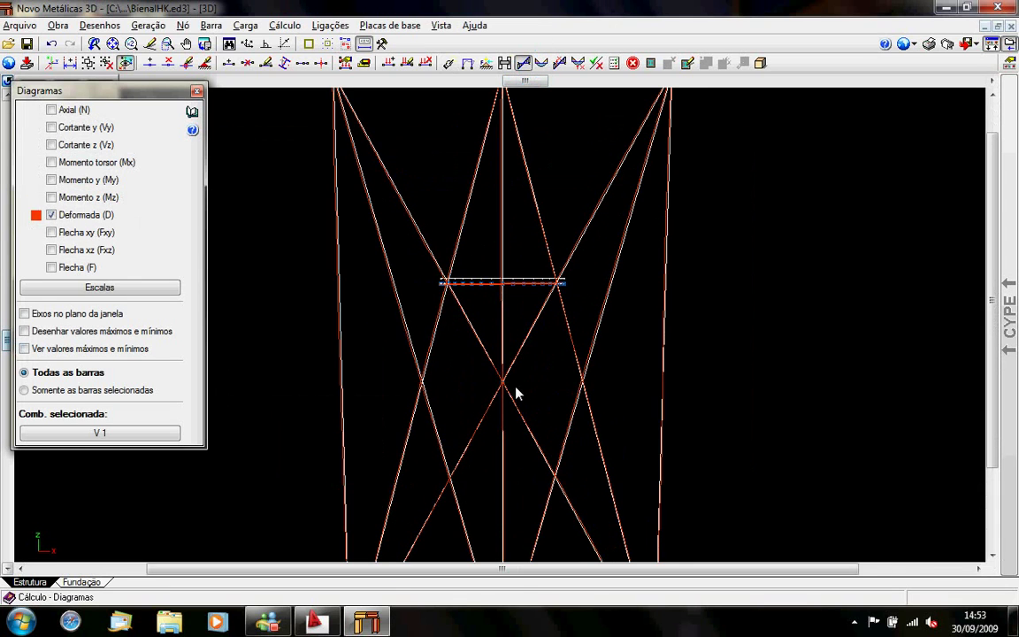
scroll(417, 389, up, 1)
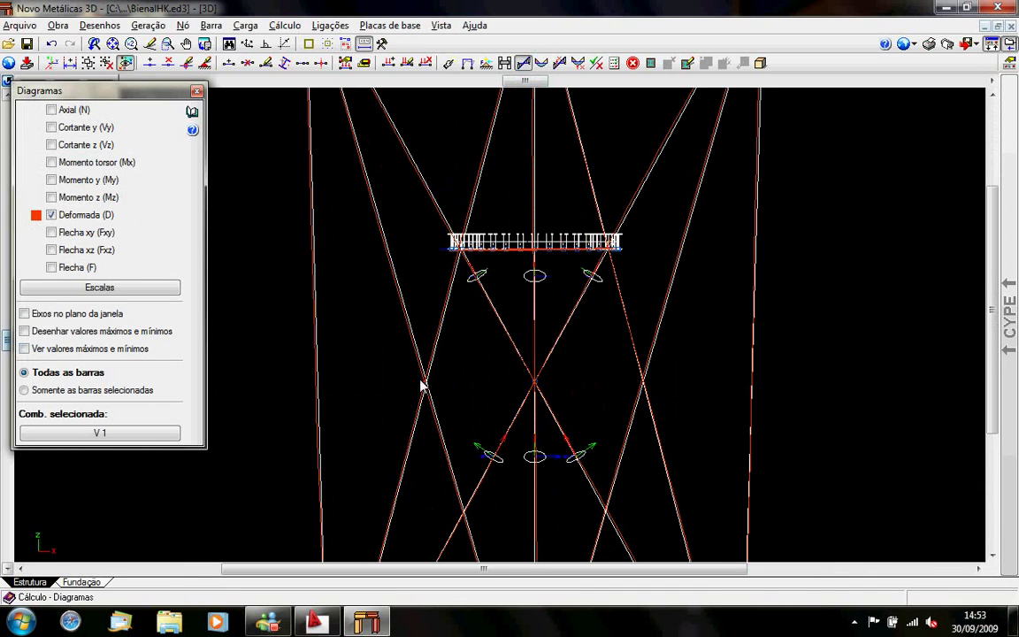
scroll(431, 390, up, 1)
scroll(450, 387, down, 3)
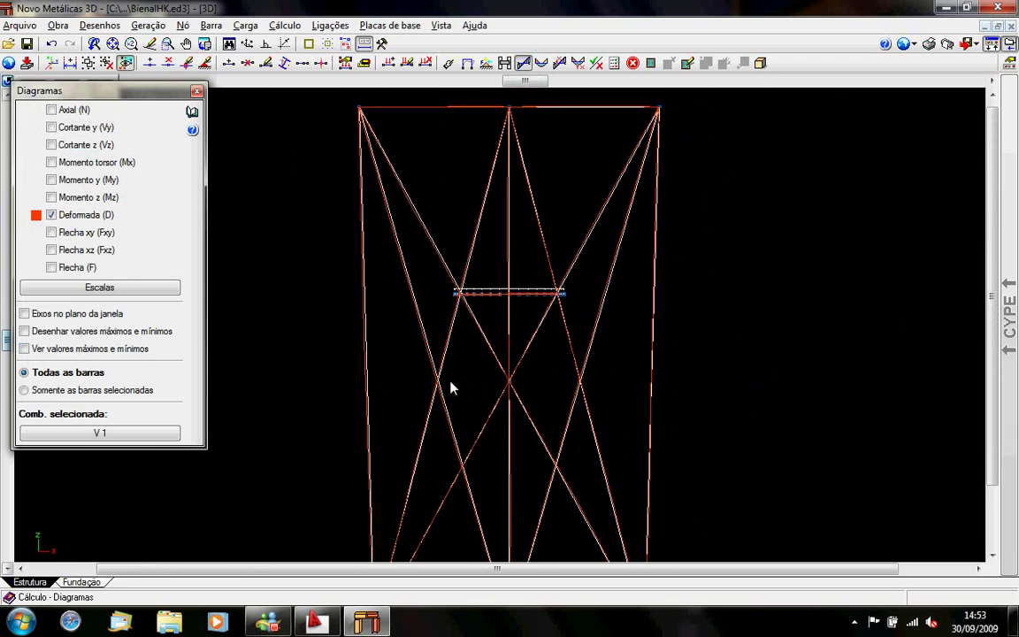
scroll(380, 199, up, 5)
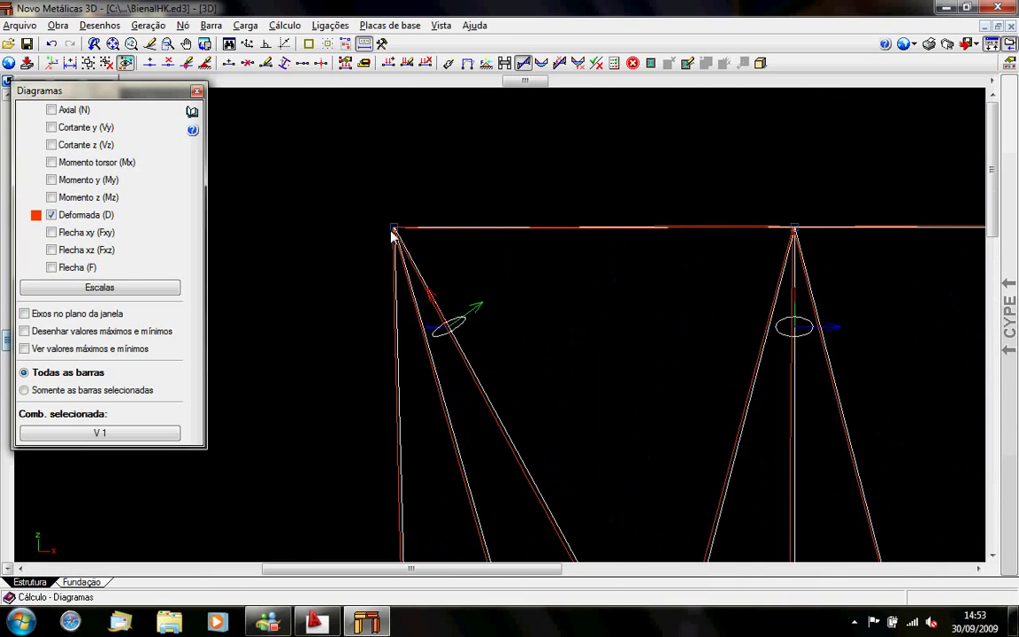
- Query the displacements of the upper corner node N7, the top bar and the inclined column for the Permanente combination
scroll(378, 214, up, 2)
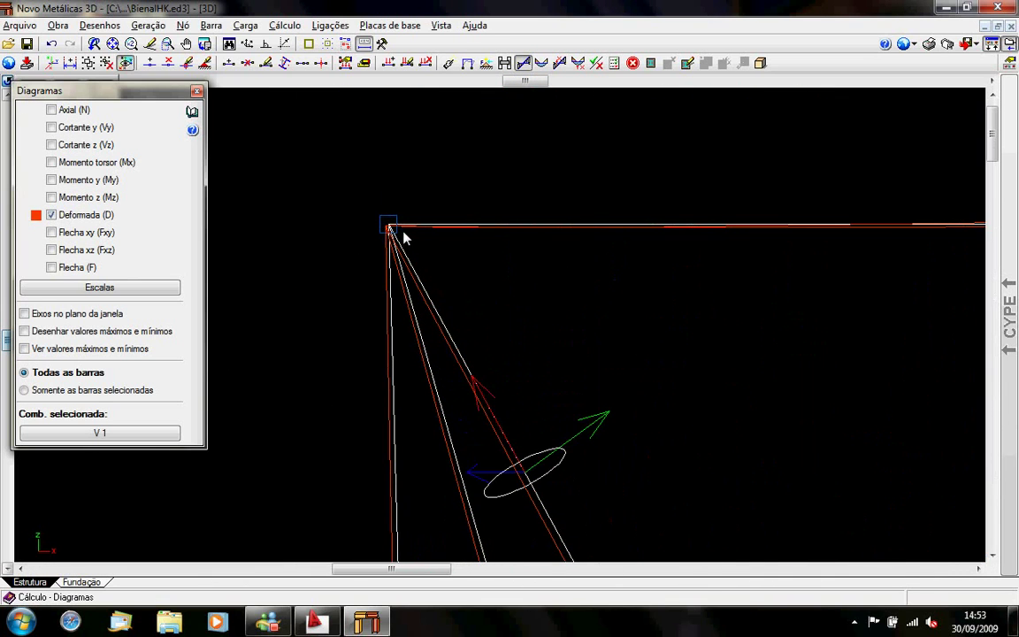
click(467, 63)
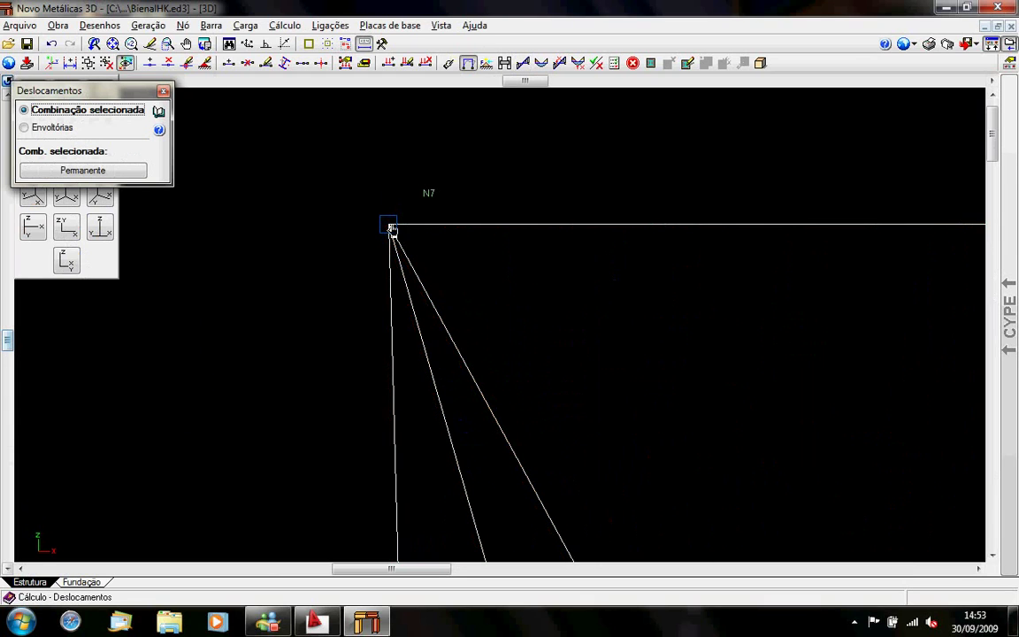
click(391, 227)
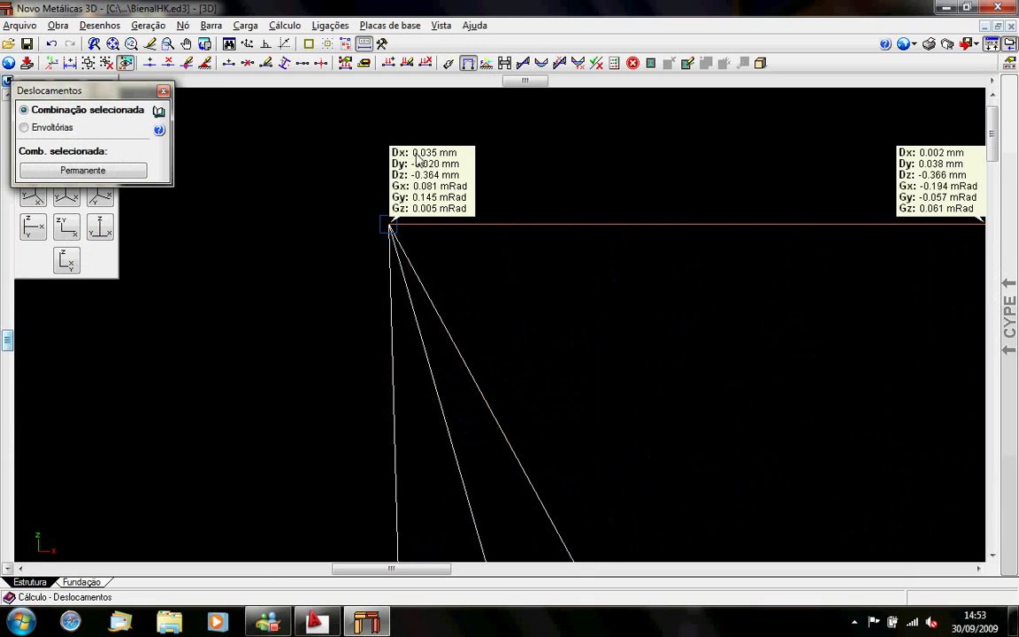
click(394, 237)
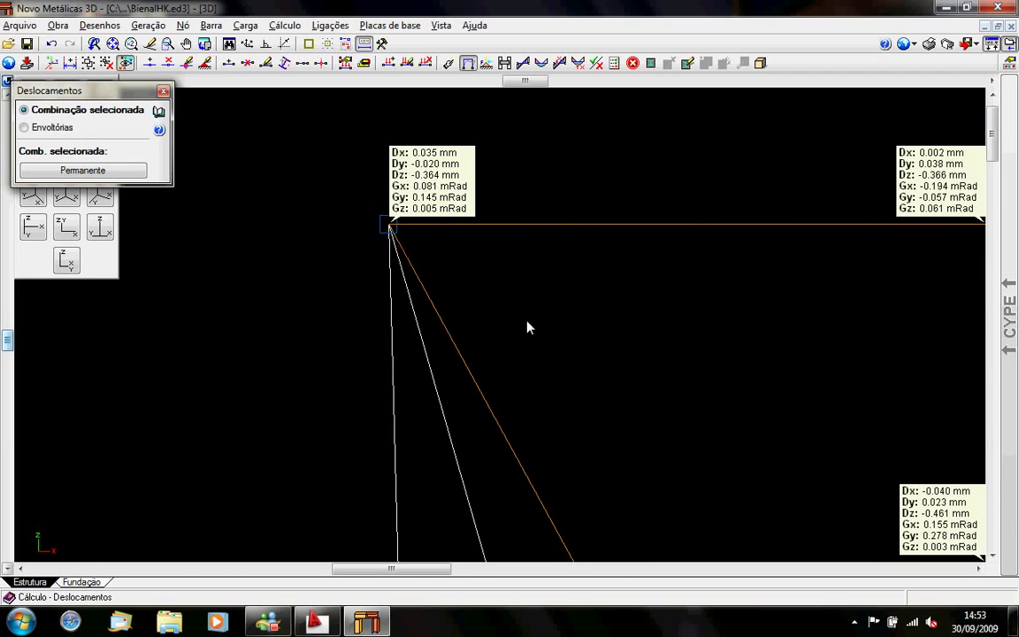
click(391, 228)
scroll(545, 304, down, 2)
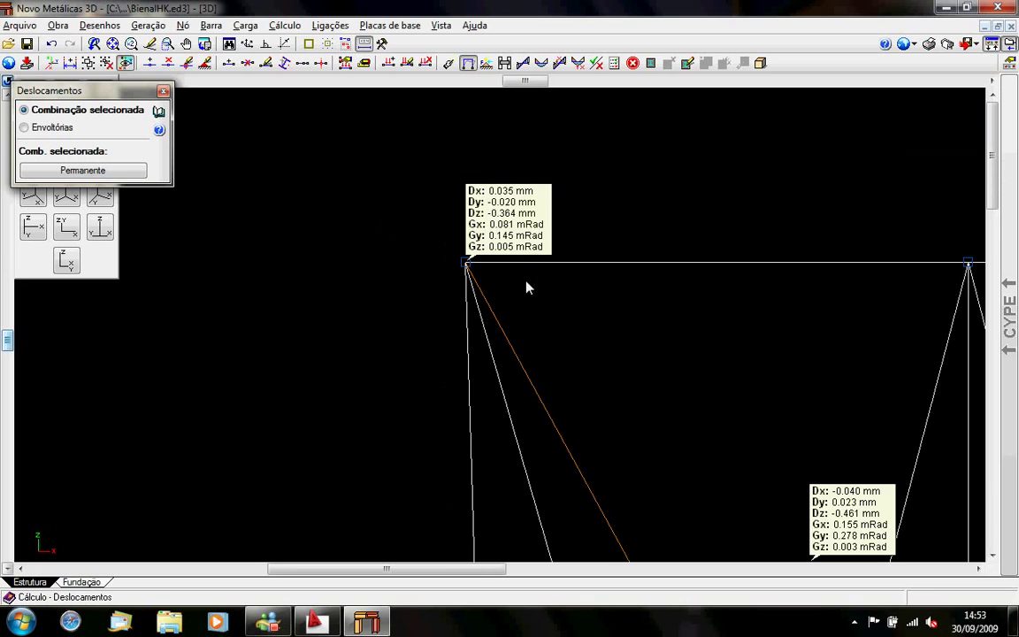
scroll(628, 352, down, 5)
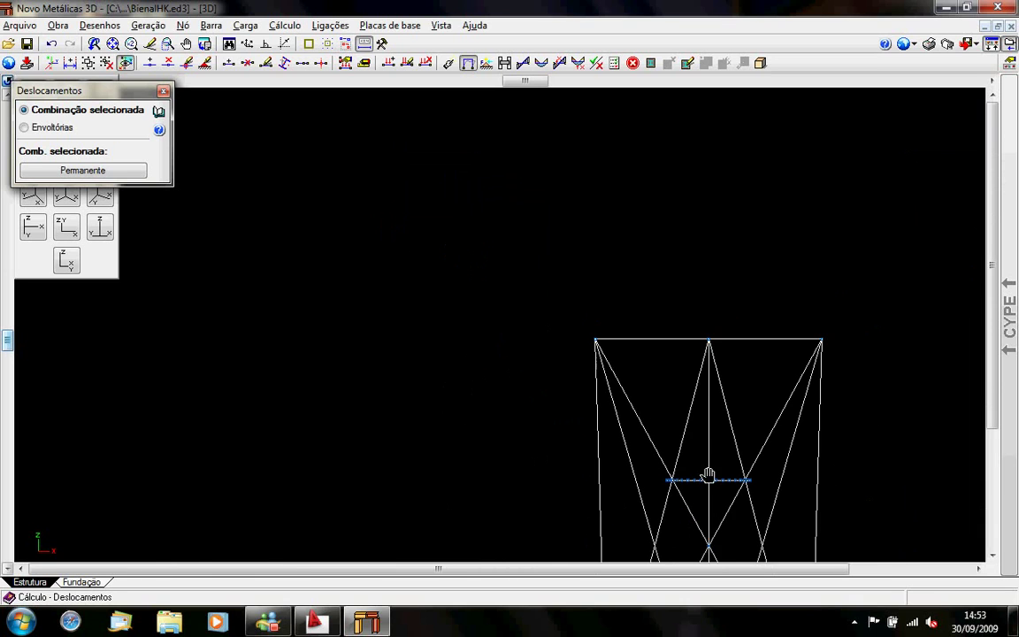
drag(708, 477, 497, 266)
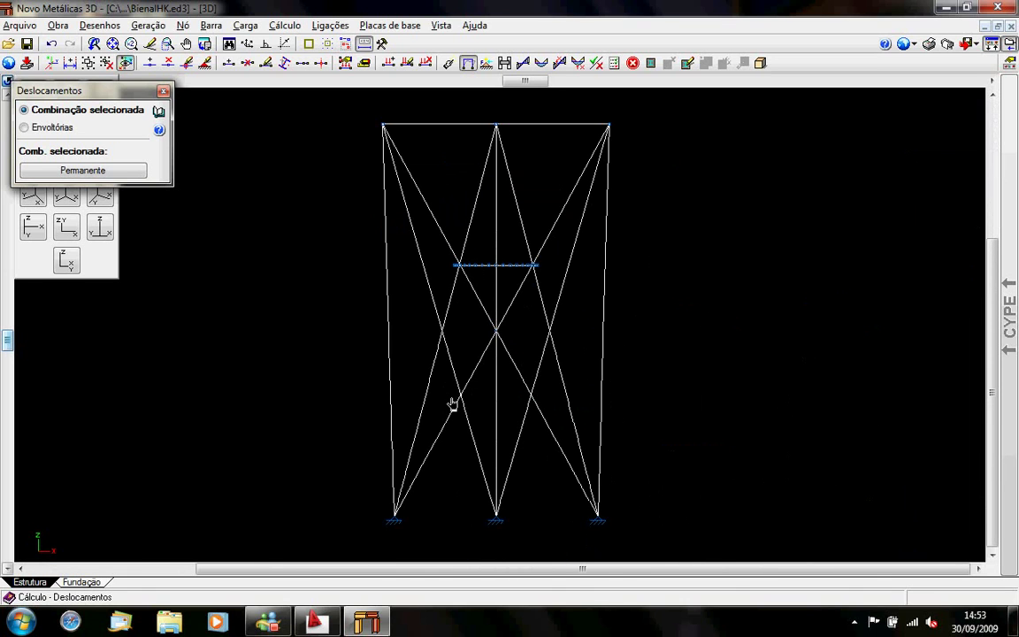